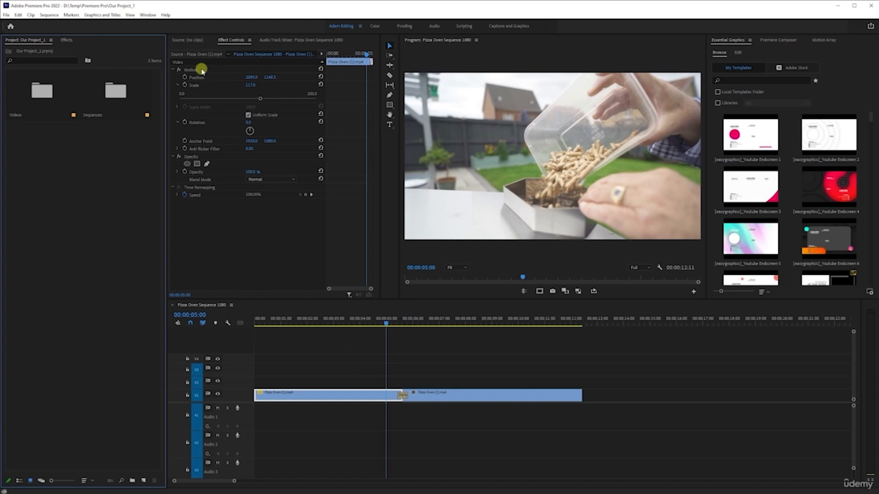
Select each clip in the sequence and scrub the playhead through the timeline to review the footage
click(352, 396)
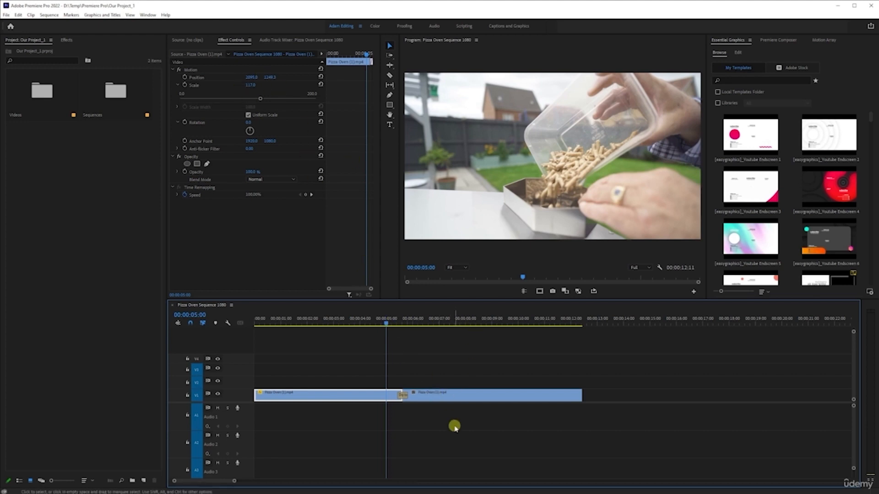
click(455, 395)
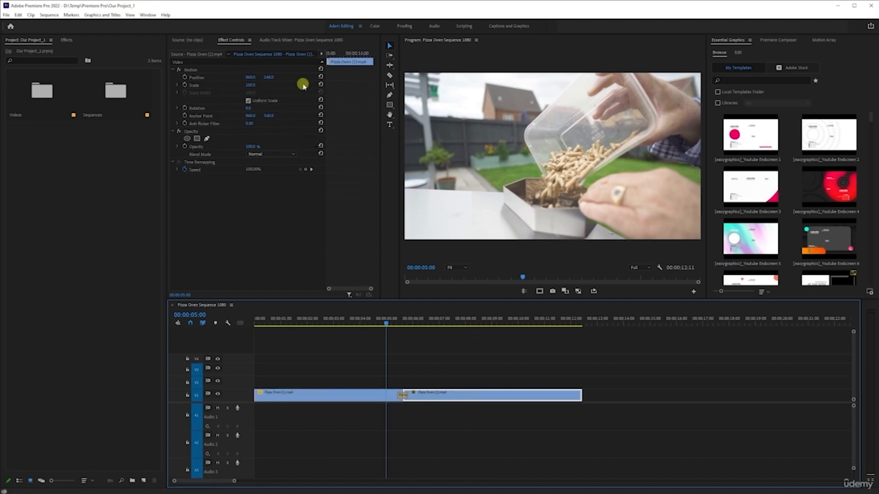
click(363, 392)
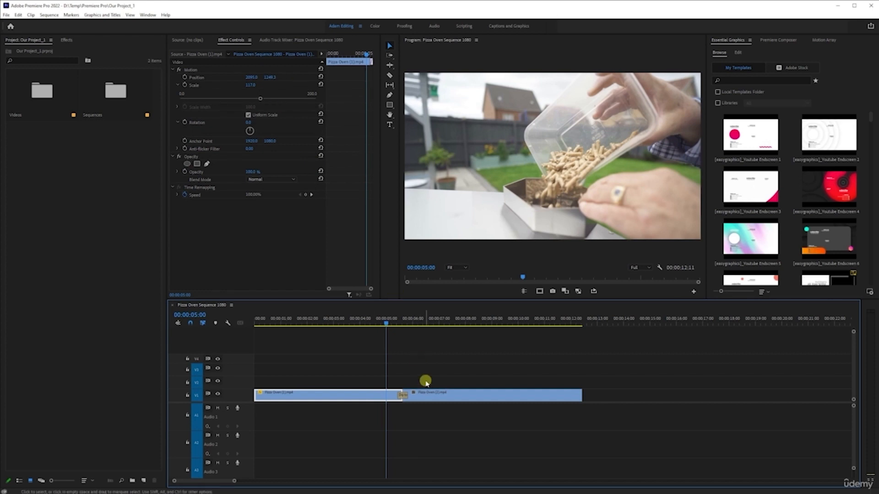
click(425, 394)
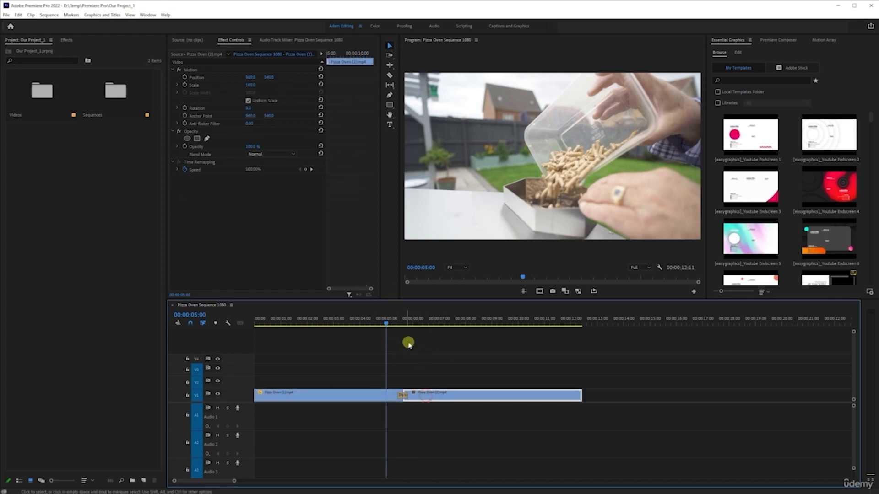
click(432, 320)
drag(378, 319, 320, 328)
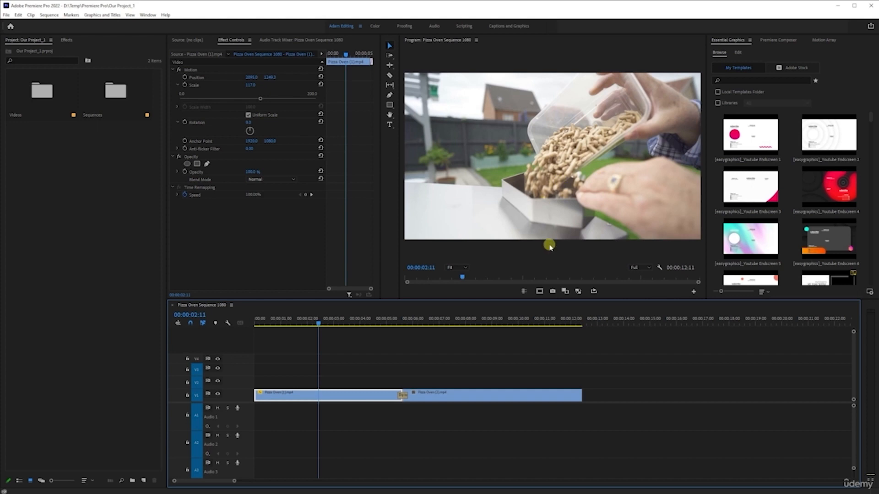
scroll(335, 373, down, 5)
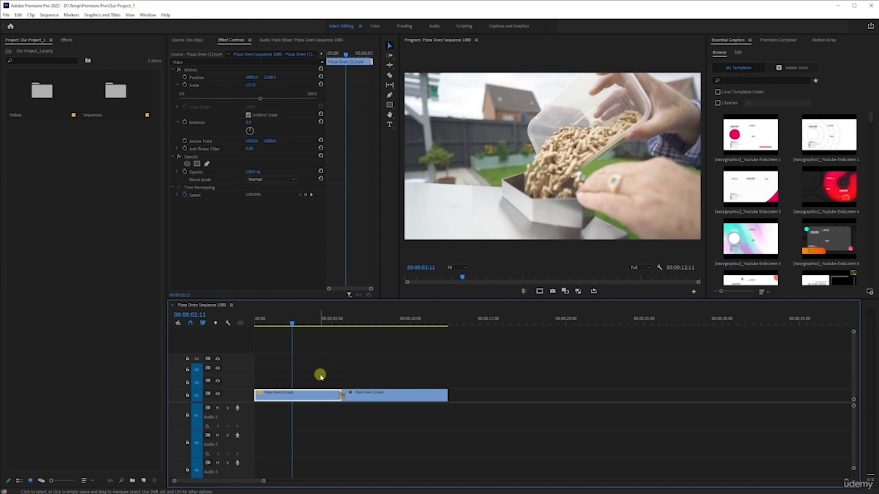
drag(292, 320, 314, 311)
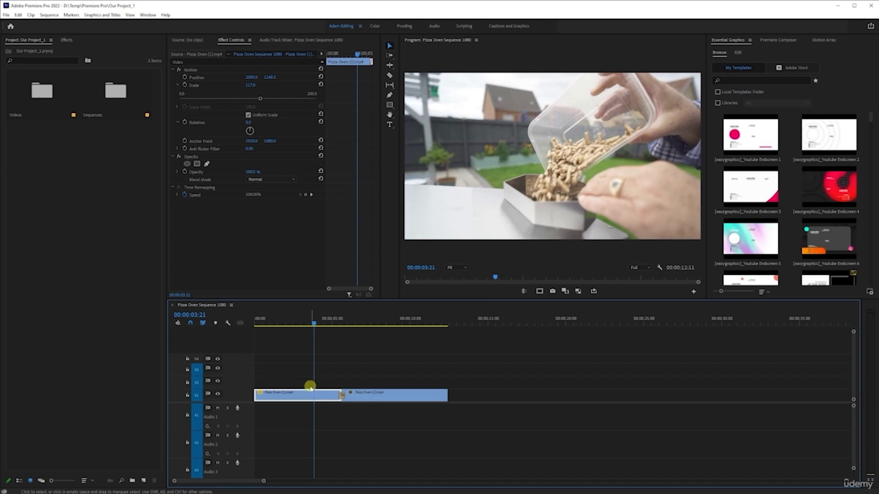
Try duplicating both clips onto a higher video track and moving the copies along the timeline, undoing the attempt
drag(290, 352, 426, 432)
drag(286, 351, 448, 430)
drag(288, 352, 408, 416)
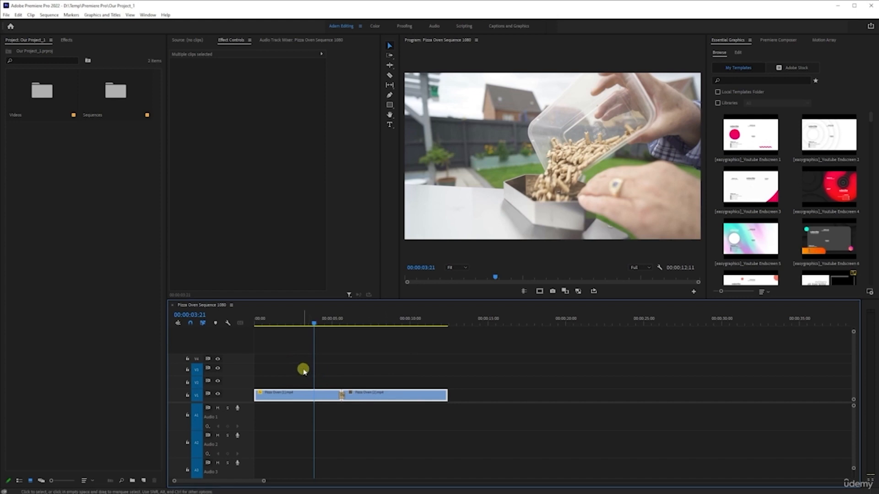
drag(296, 355, 433, 436)
click(354, 370)
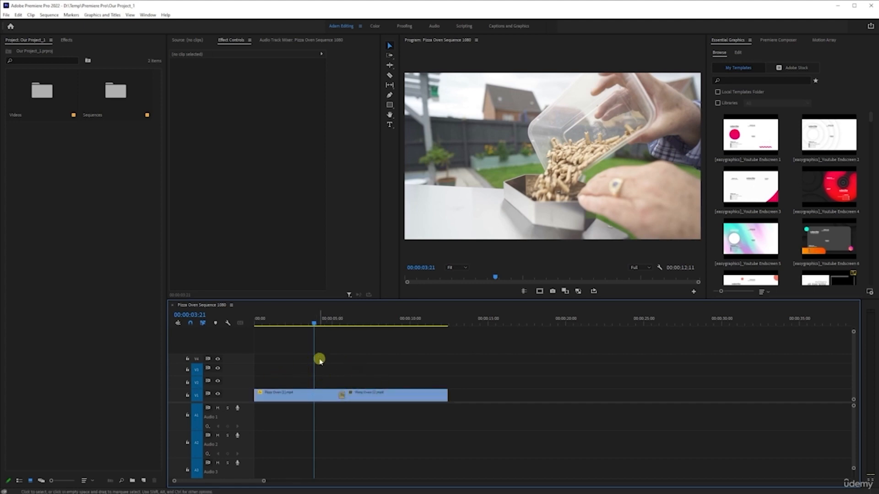
drag(285, 346, 426, 450)
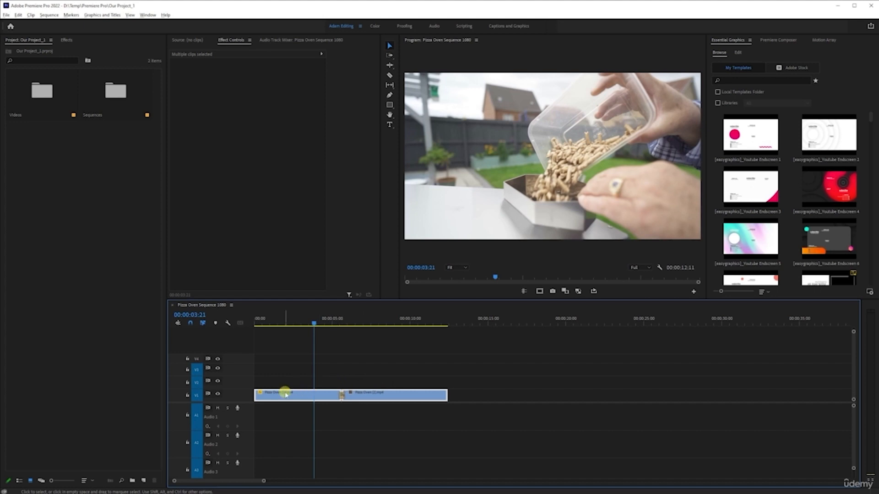
drag(284, 396, 287, 369)
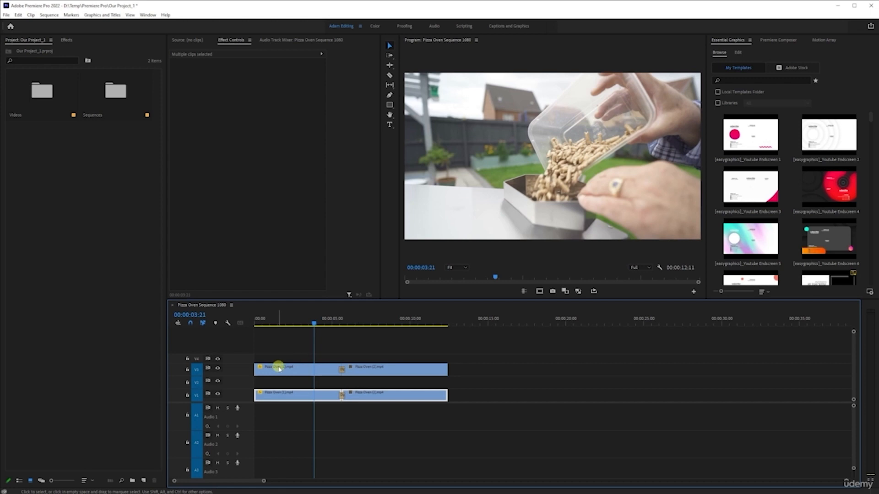
drag(279, 361, 394, 370)
drag(302, 371, 589, 380)
click(618, 357)
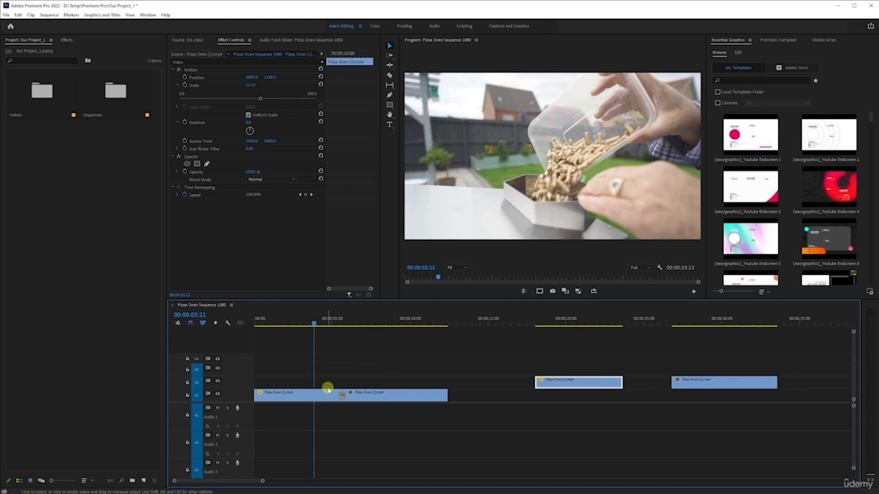
key(ctrl+z)
key(ctrl+z)
key(ctrl+z)
key(ctrl+z)
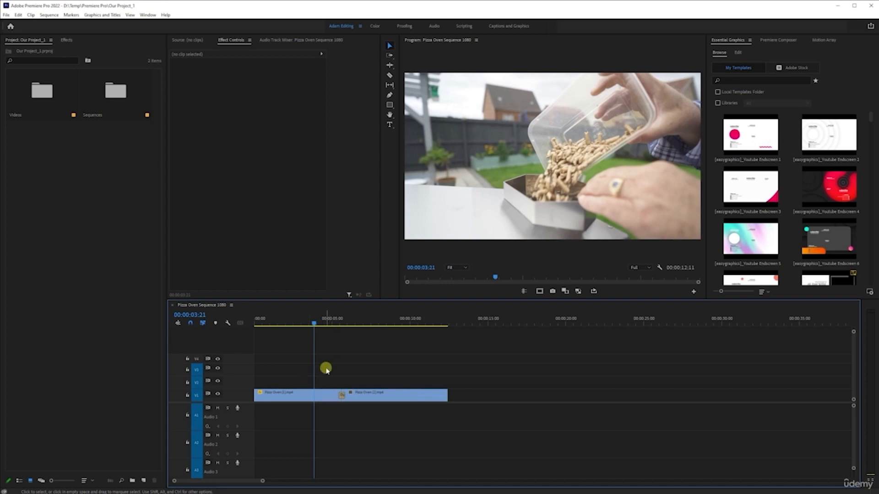
Duplicate both clips onto the same video track, placing the copies starting around 00:00:18
drag(293, 366, 426, 429)
alt+drag(294, 399, 606, 408)
drag(530, 385, 603, 397)
click(612, 372)
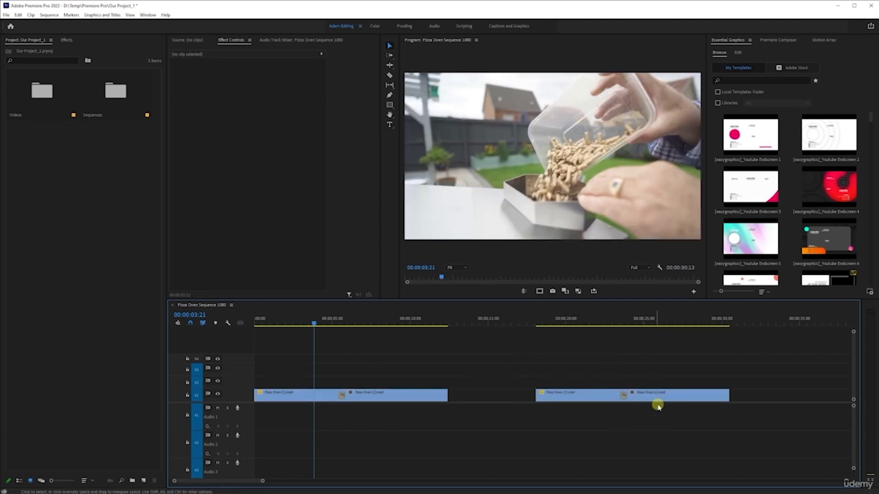
Delete the Dip to White transition between the two copied clips
click(584, 319)
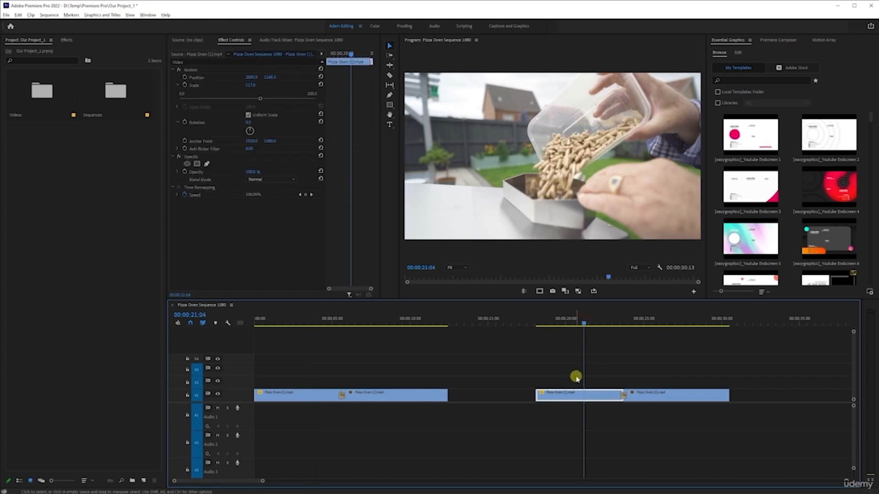
scroll(576, 377, right, 3)
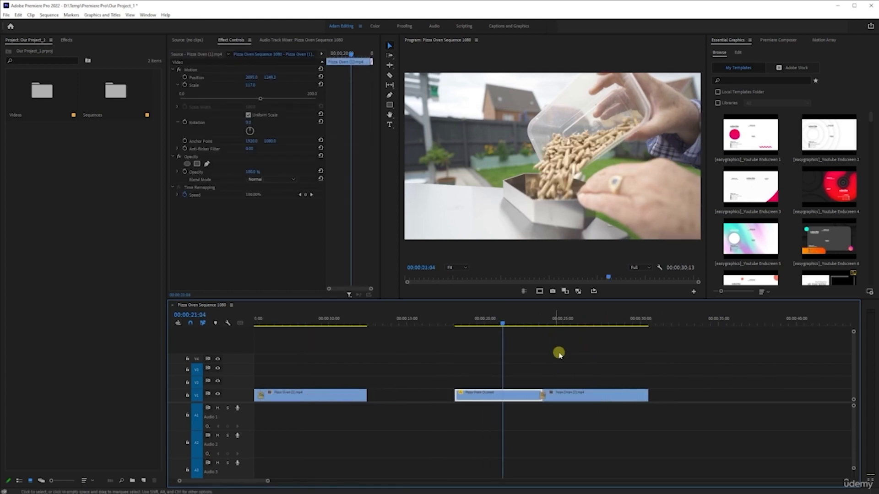
click(569, 365)
click(519, 397)
scroll(544, 398, up, 5)
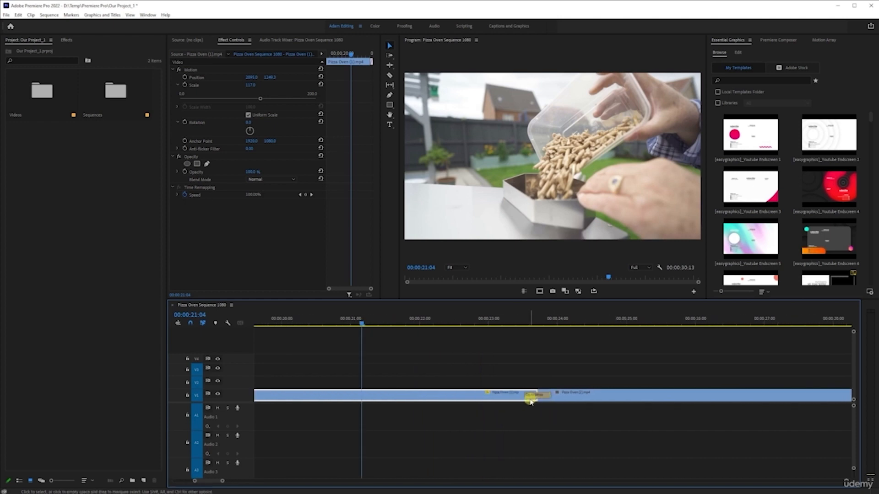
click(532, 399)
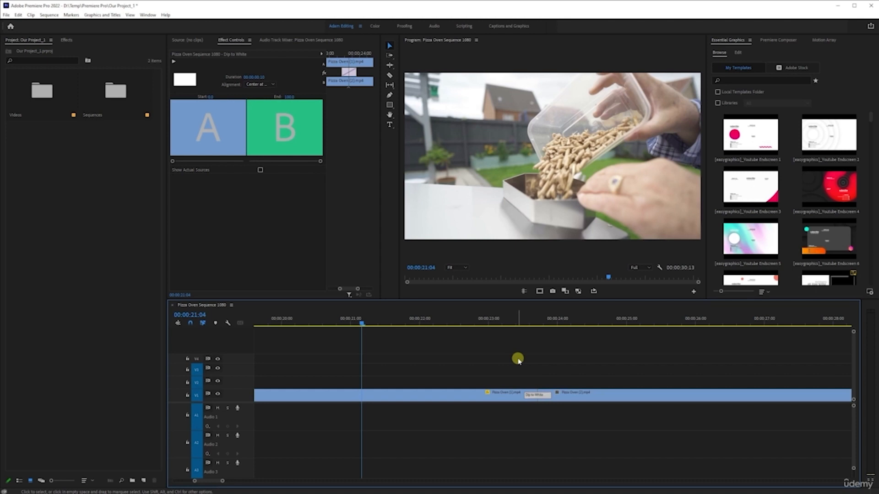
key(Delete)
Play back the cut between the copied clips to review it
scroll(517, 360, down, 5)
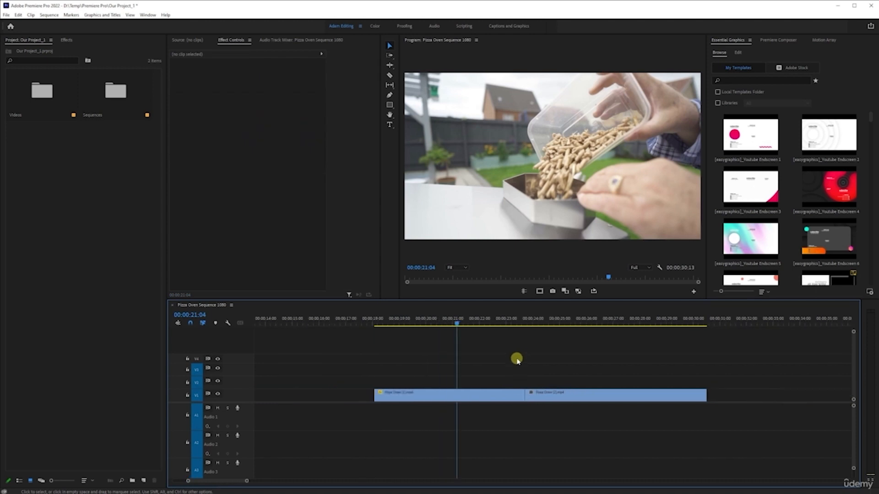
click(518, 324)
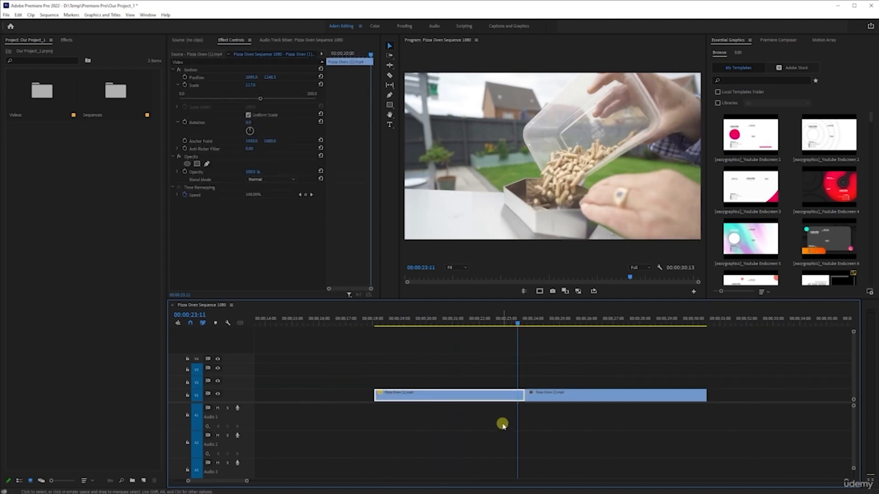
key(space)
click(515, 323)
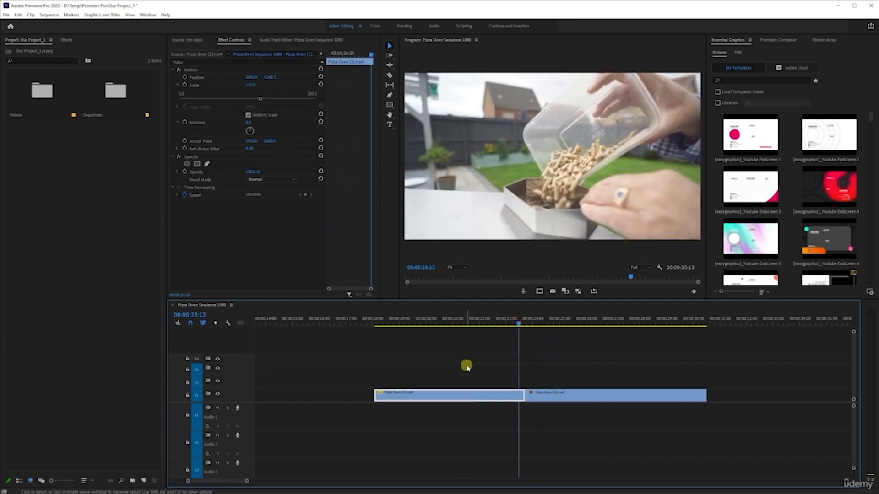
key(space)
click(448, 325)
scroll(469, 336, down, 2)
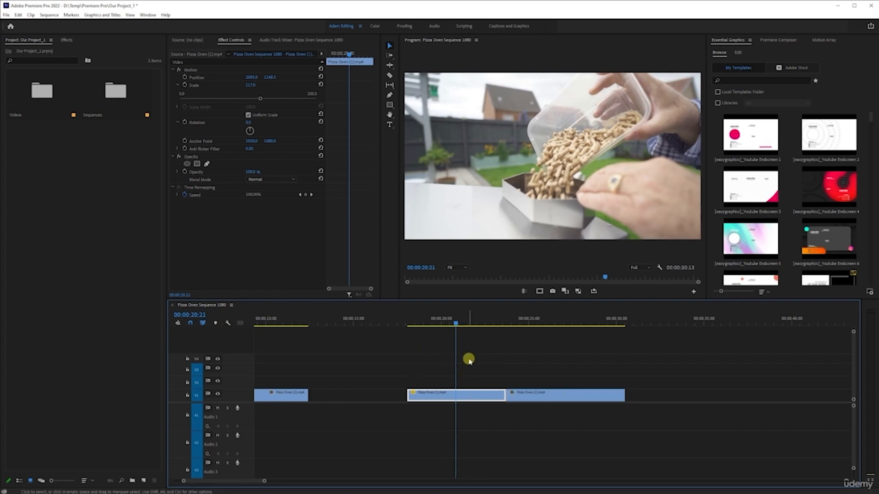
Move the second copied clip up onto video track 2, aligning its start with the clip below
drag(538, 400, 433, 383)
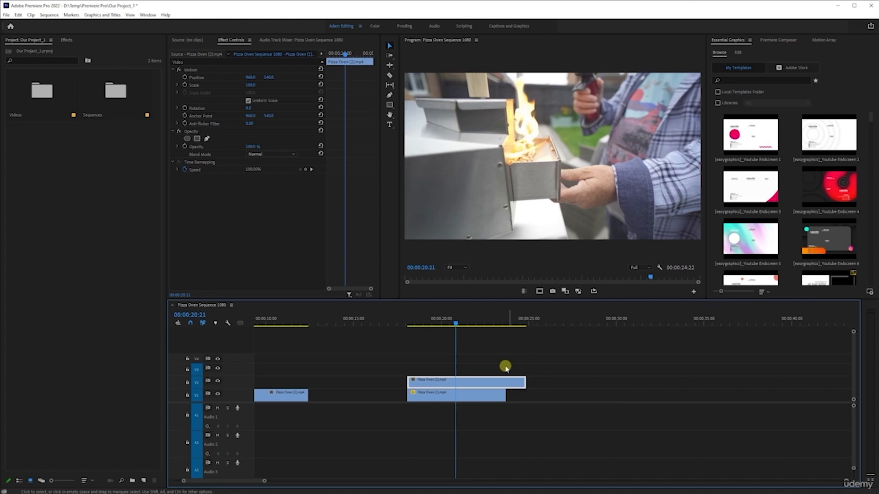
drag(491, 381, 459, 381)
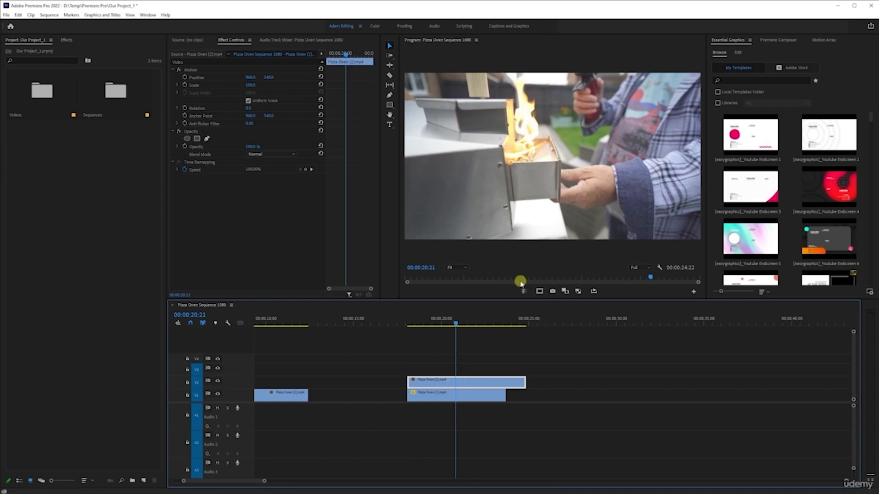
Select the upper clip and scale it down to 53.1
click(462, 396)
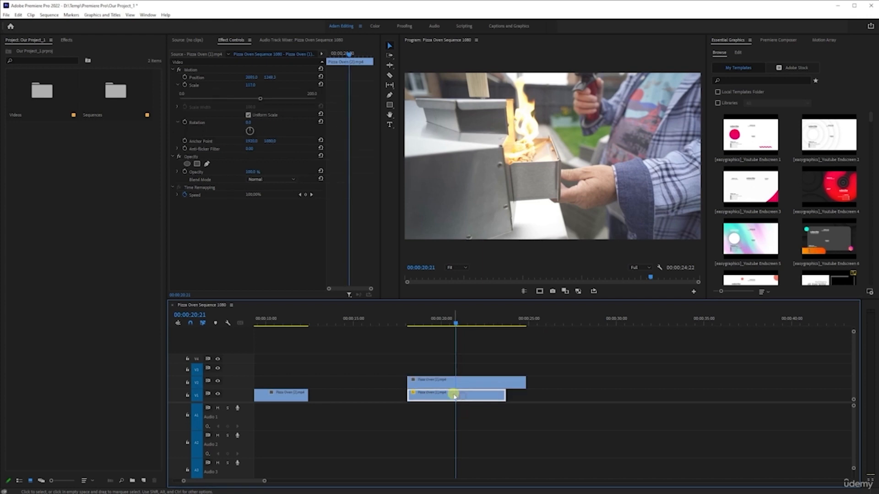
click(477, 383)
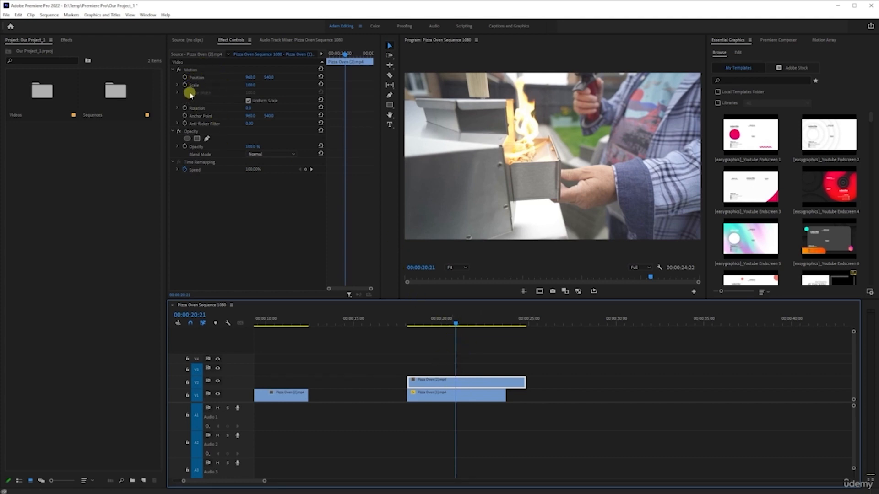
click(177, 85)
drag(248, 98, 216, 99)
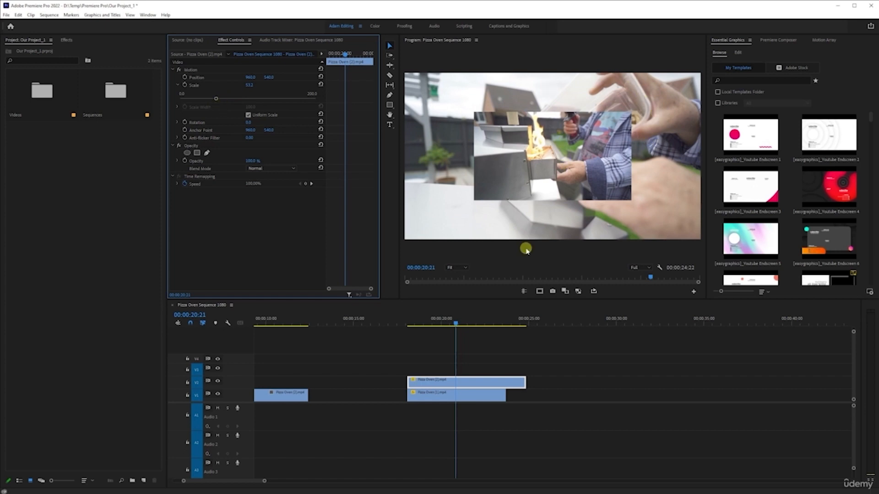
Play back the overlapping clips to preview the picture-in-picture
click(408, 324)
key(space)
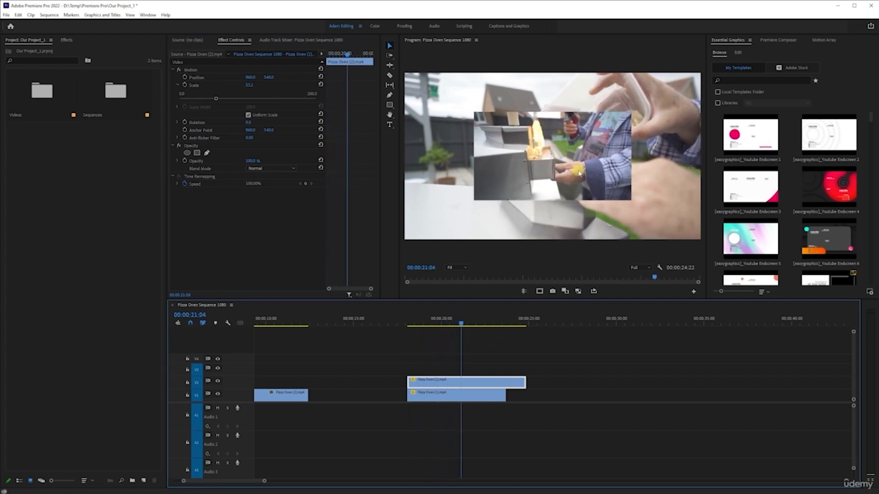
key(space)
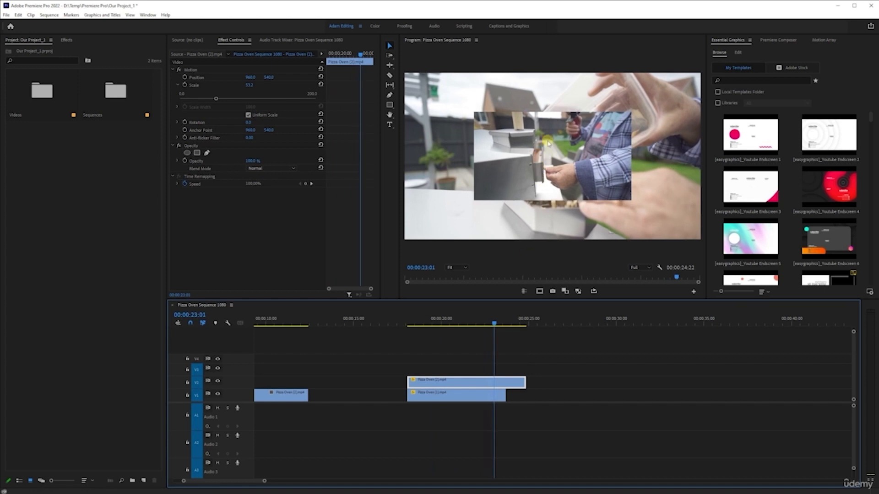
click(464, 323)
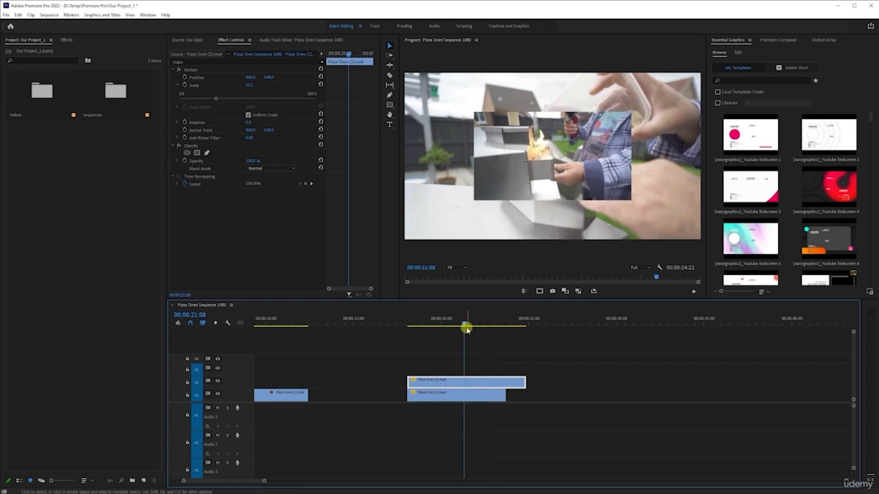
drag(465, 324, 450, 322)
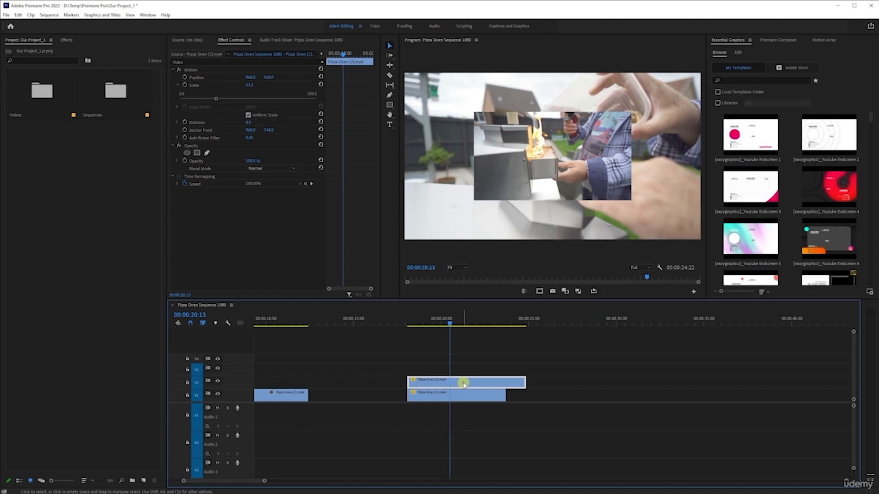
Move the scaled clip toward the frame's lower right, then reset its Motion effect to defaults
drag(251, 77, 324, 85)
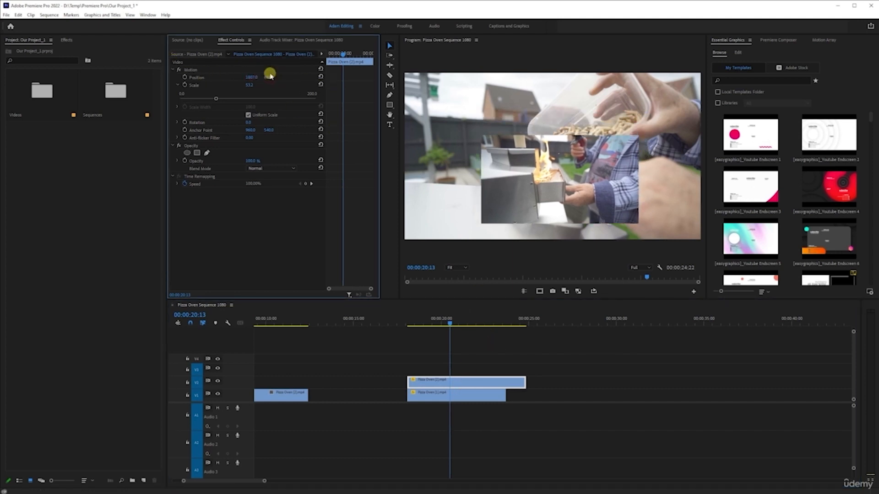
click(189, 69)
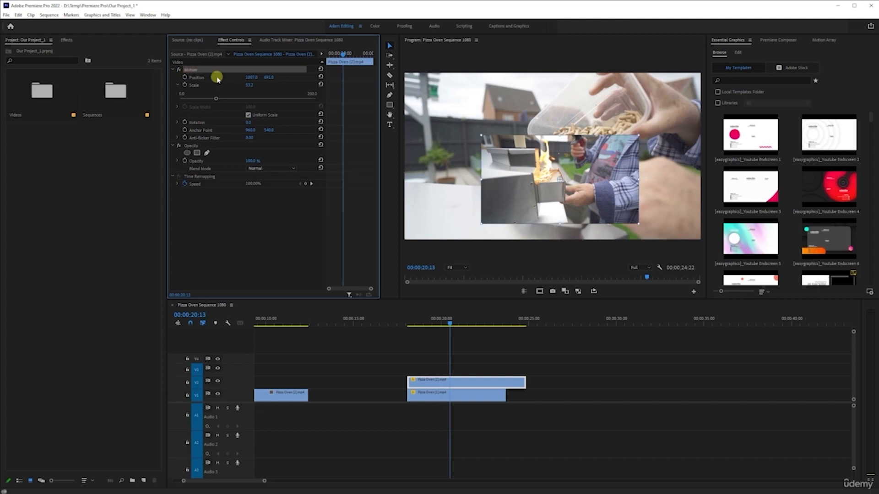
drag(483, 185, 558, 194)
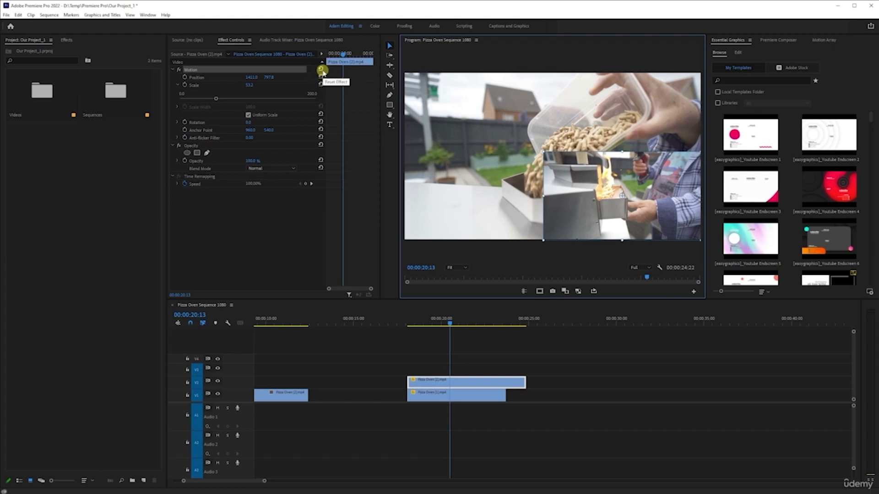
click(321, 69)
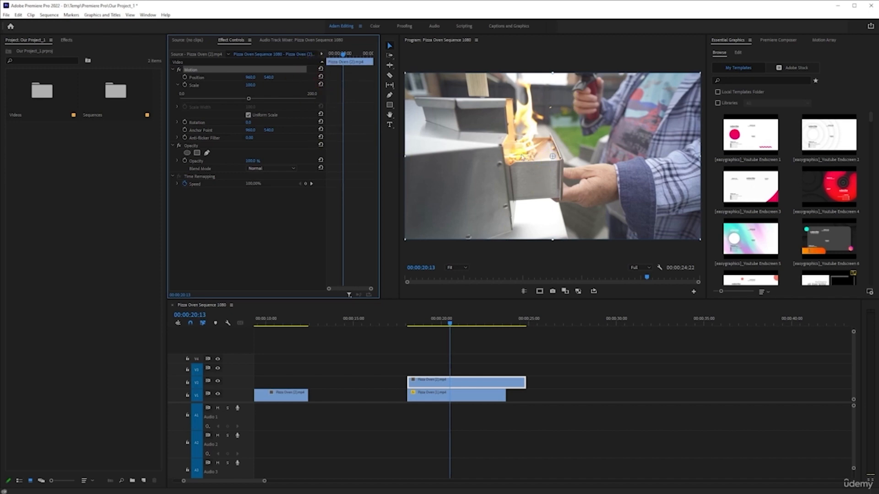
Select the upper clip's Motion effect and scale it down to 53.9 into the frame's lower right corner
click(272, 225)
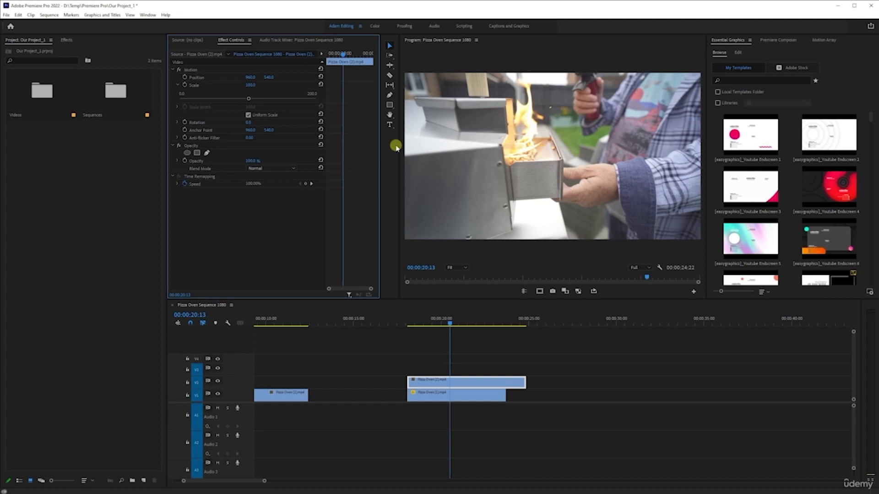
click(192, 70)
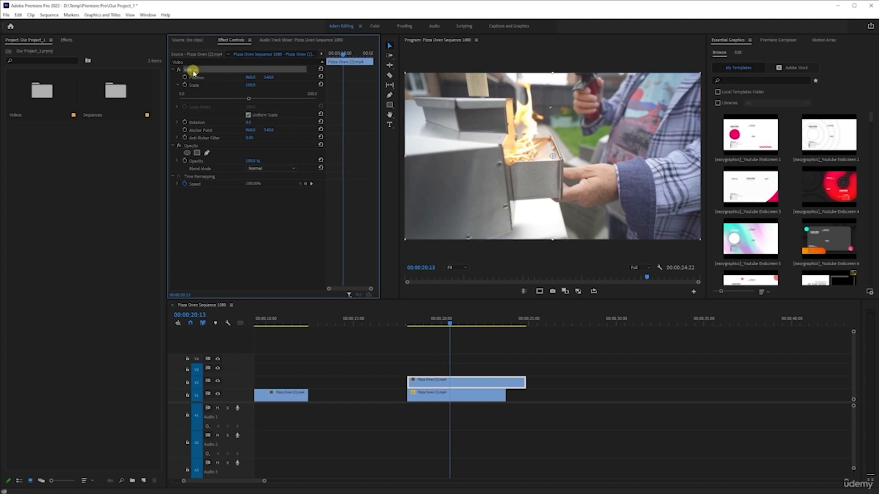
click(554, 157)
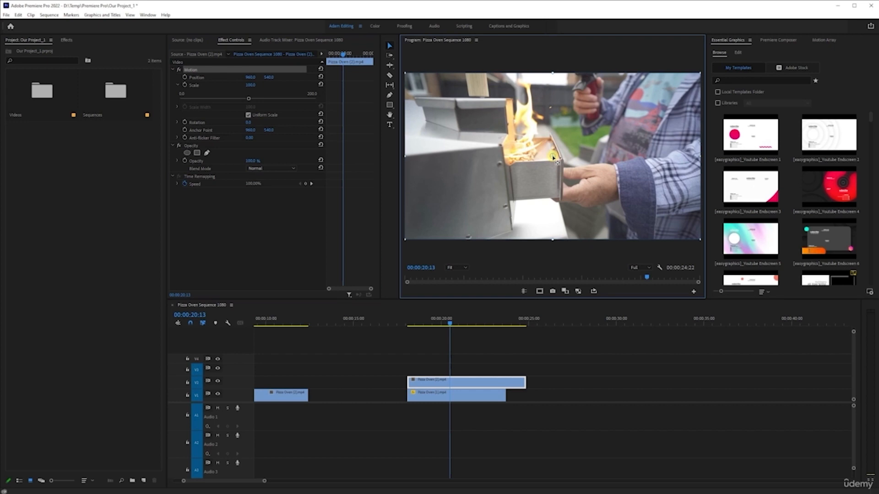
drag(558, 160, 692, 238)
click(247, 99)
drag(247, 99, 202, 103)
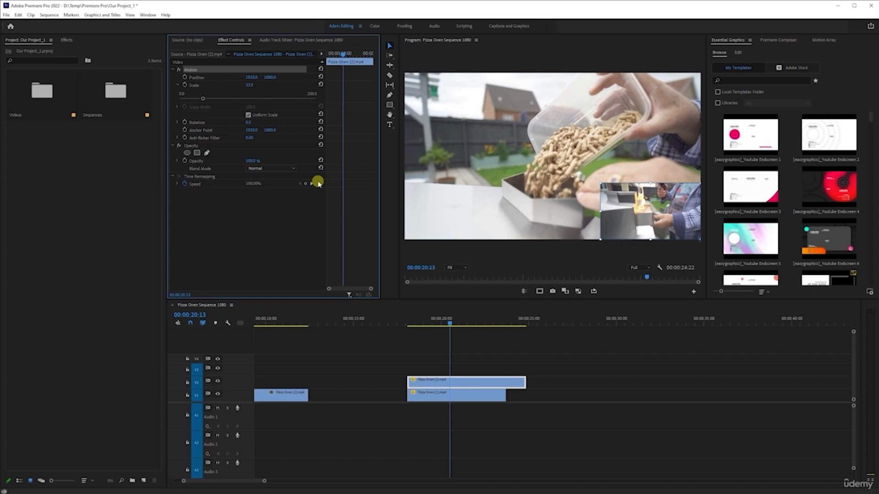
Play back the overlapping clips to preview the picture-in-picture
click(407, 325)
key(space)
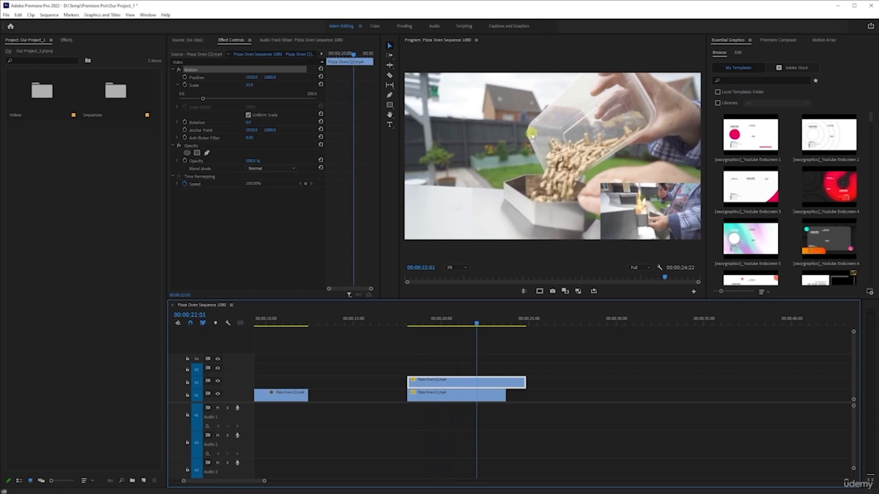
key(space)
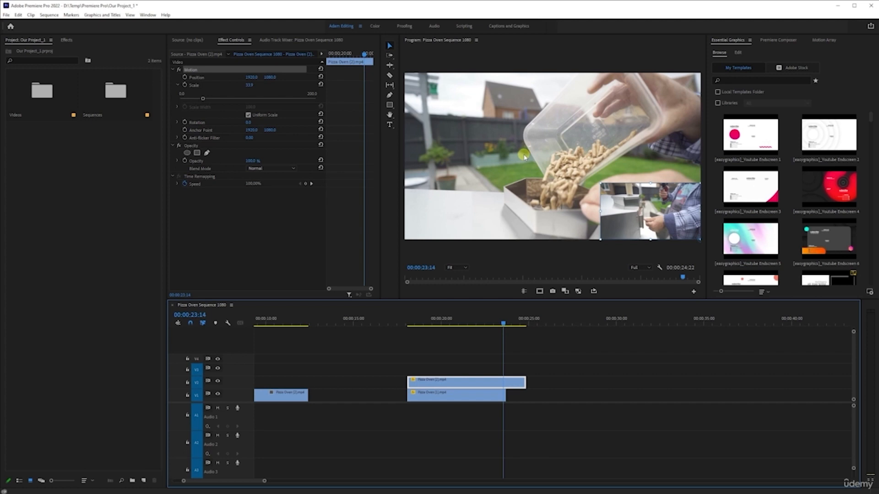
Undo the last change and move the upper clip to a later point on video track 3
key(ctrl+z)
drag(476, 383, 658, 369)
Scale the clip on video track 1 down slightly, then undo the change
click(462, 321)
click(484, 395)
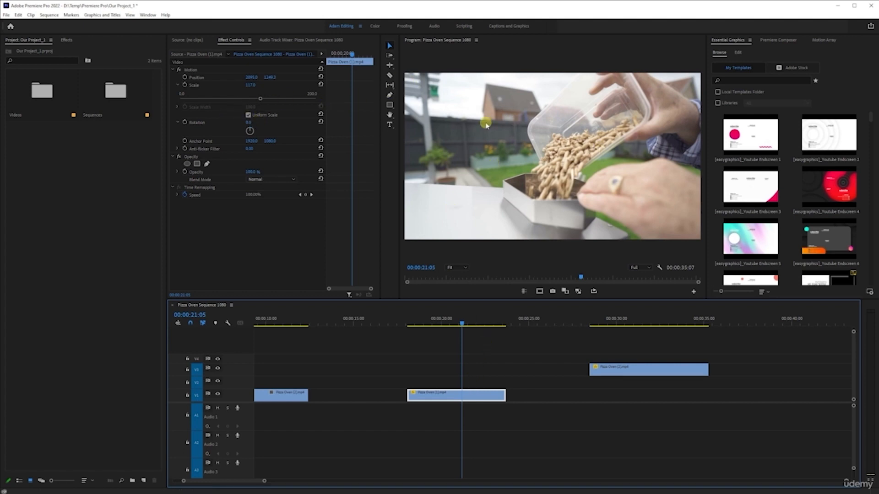
drag(258, 97, 249, 98)
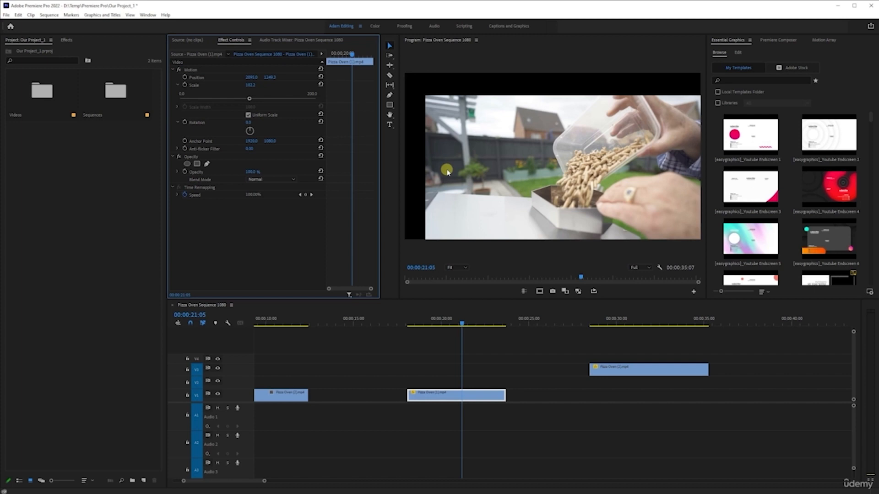
key(ctrl+z)
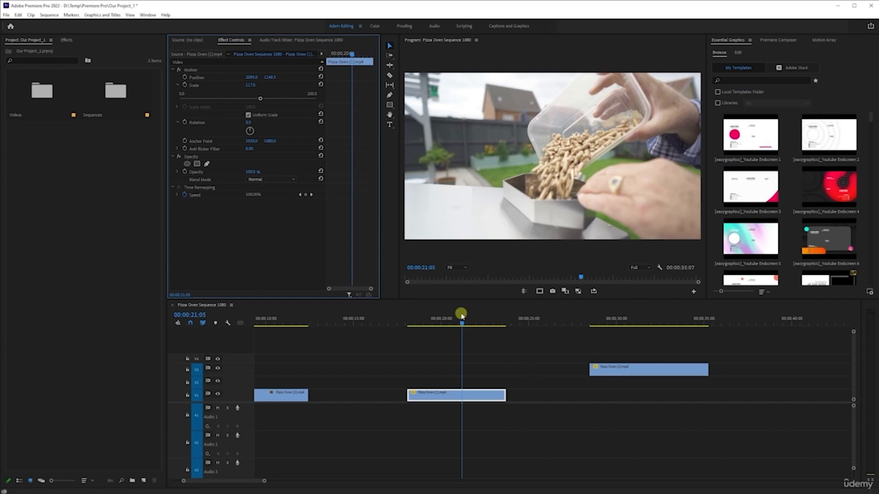
click(454, 396)
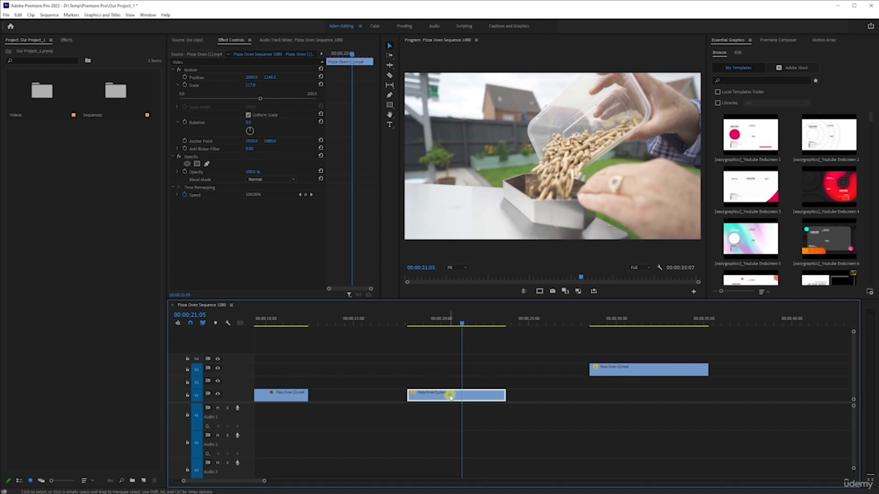
key(alt+n)
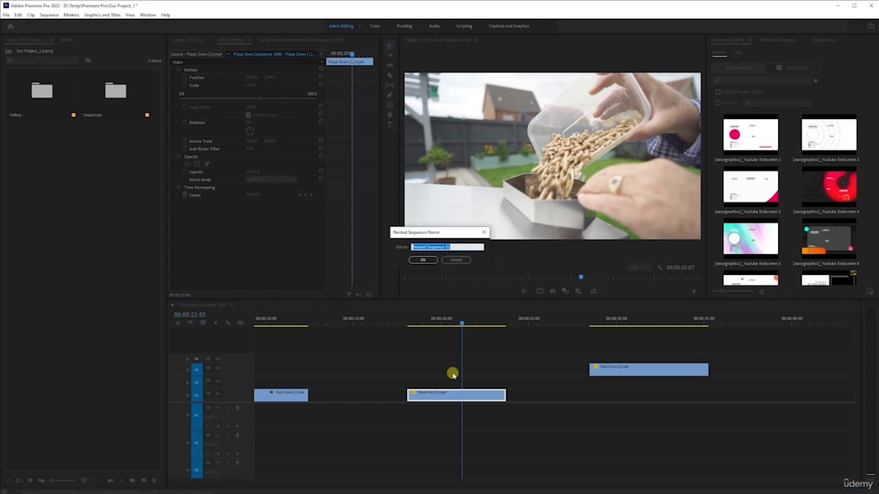
click(466, 260)
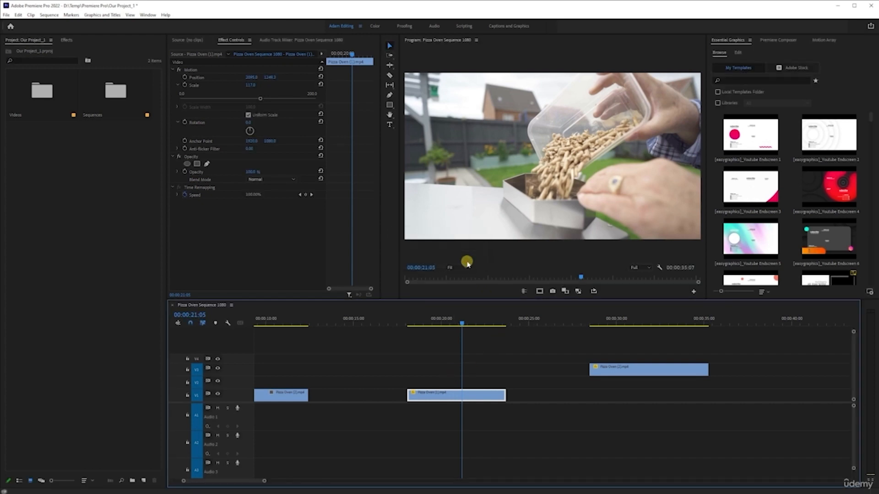
right_click(458, 397)
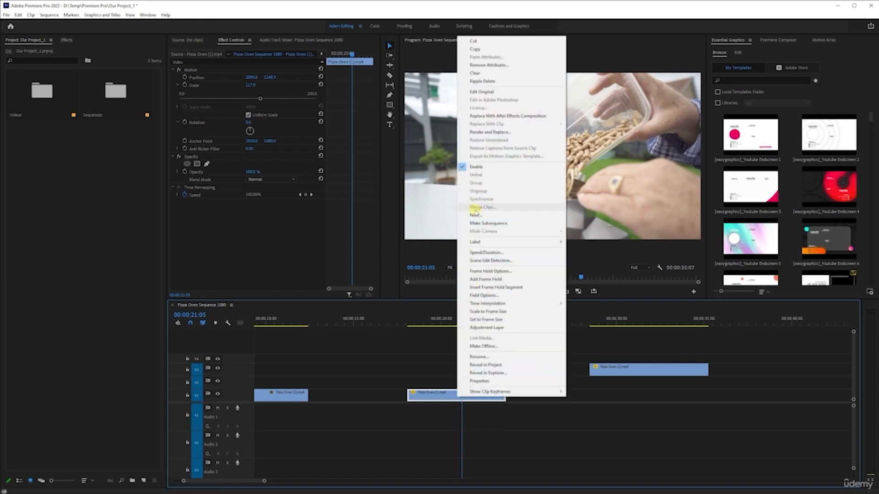
click(441, 396)
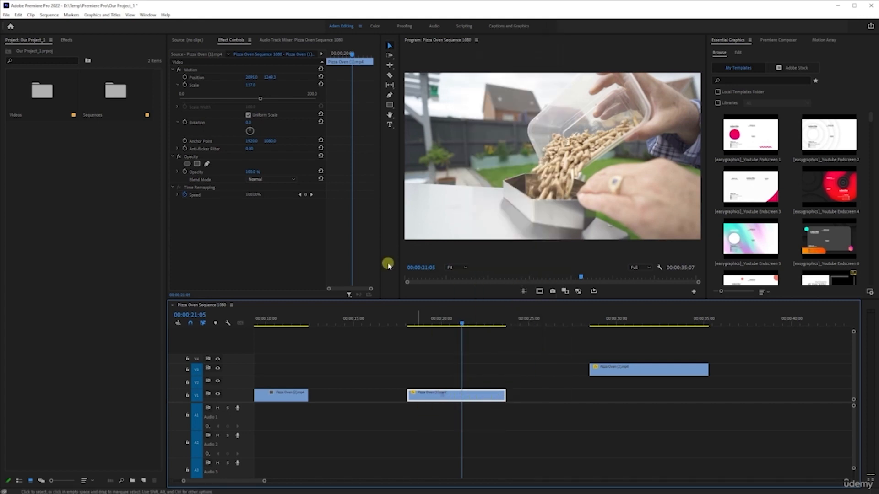
Look up the keyboard shortcut assigned to the Nest command in the Keyboard Shortcuts dialog
click(18, 14)
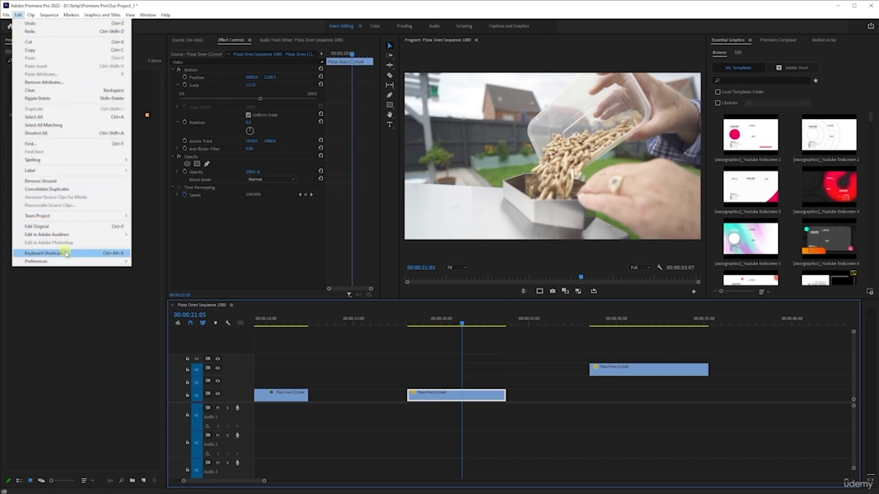
click(46, 253)
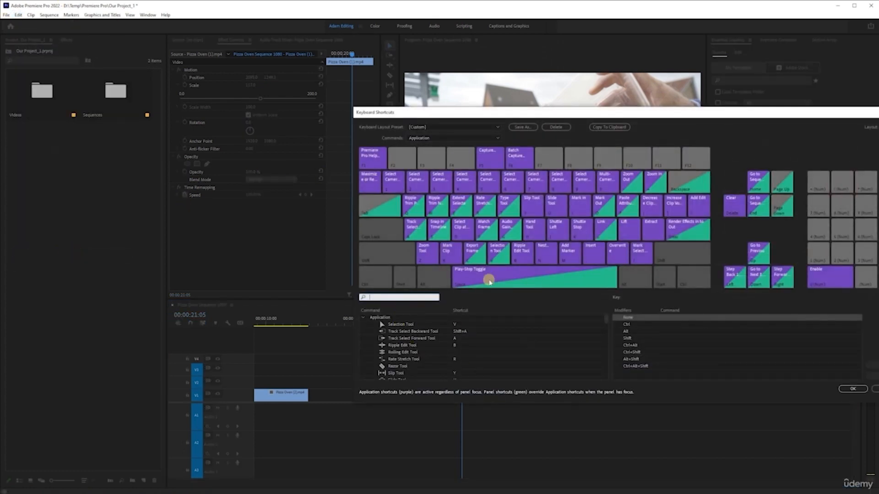
click(553, 256)
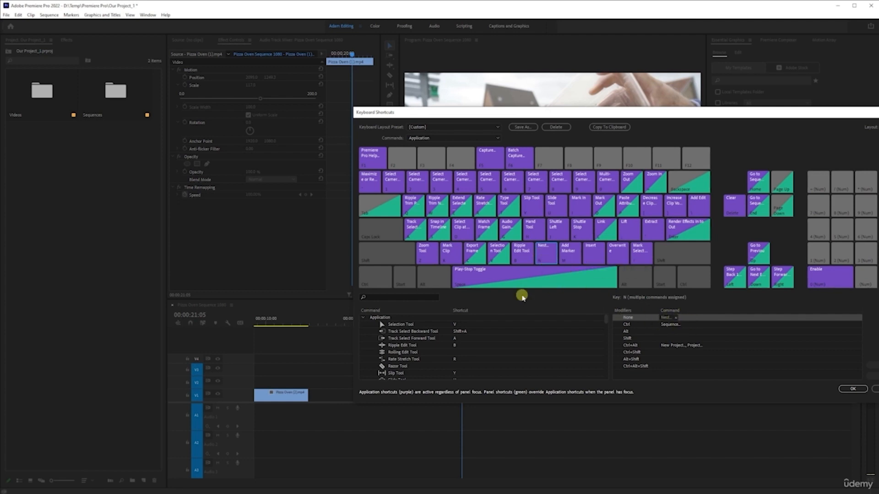
click(392, 299)
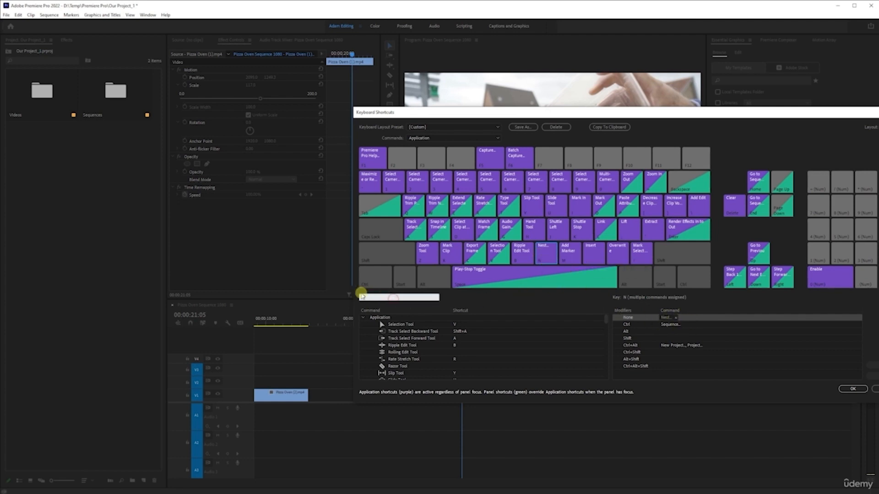
text(nest)
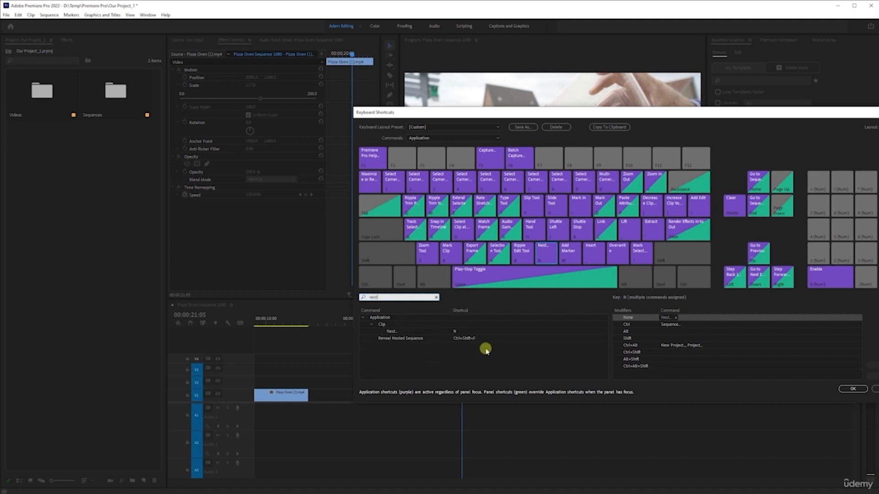
click(455, 331)
click(459, 331)
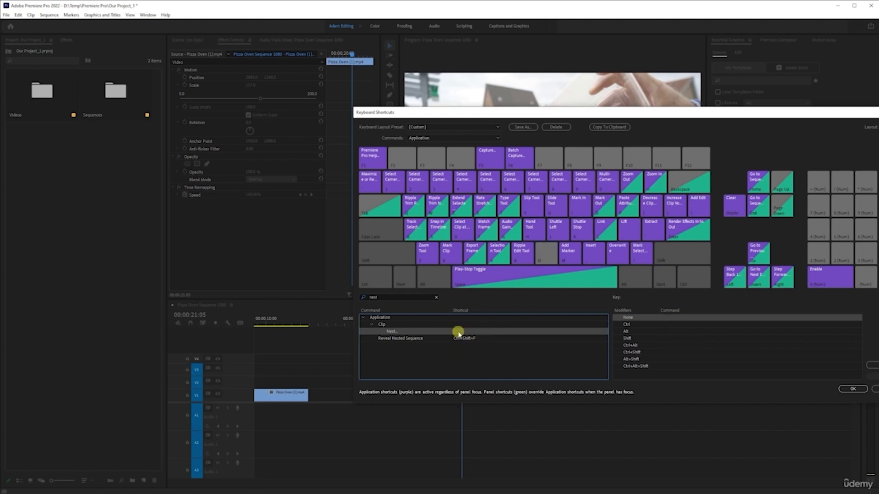
click(458, 332)
click(851, 388)
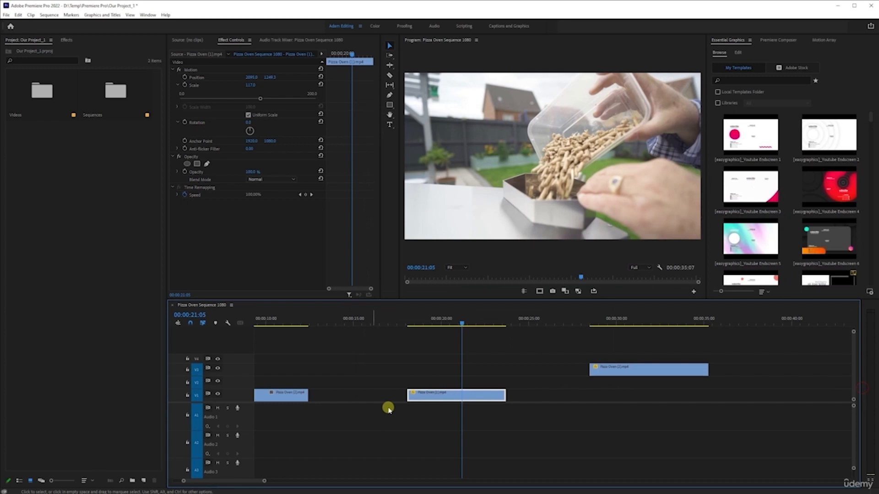
Nest the clip on video track 1 as a nested sequence named Wood Pellets and save the project
click(453, 396)
key(alt+n)
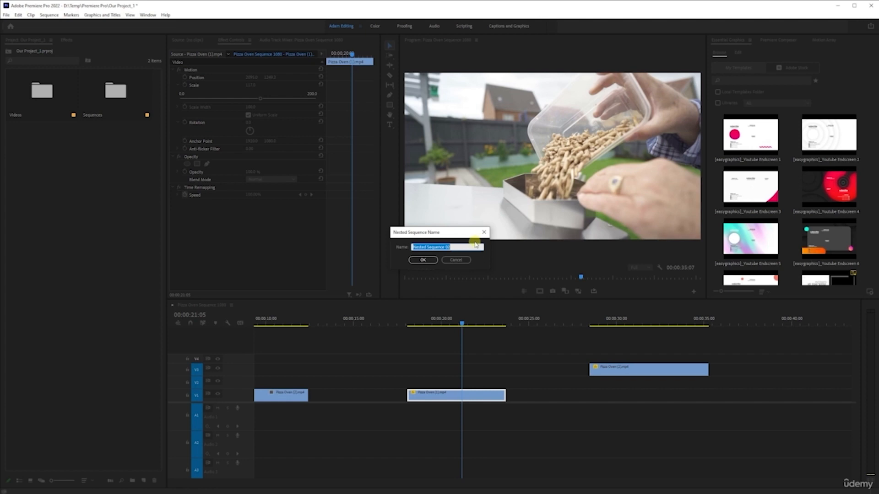
text(Wood Pellets)
key(Return)
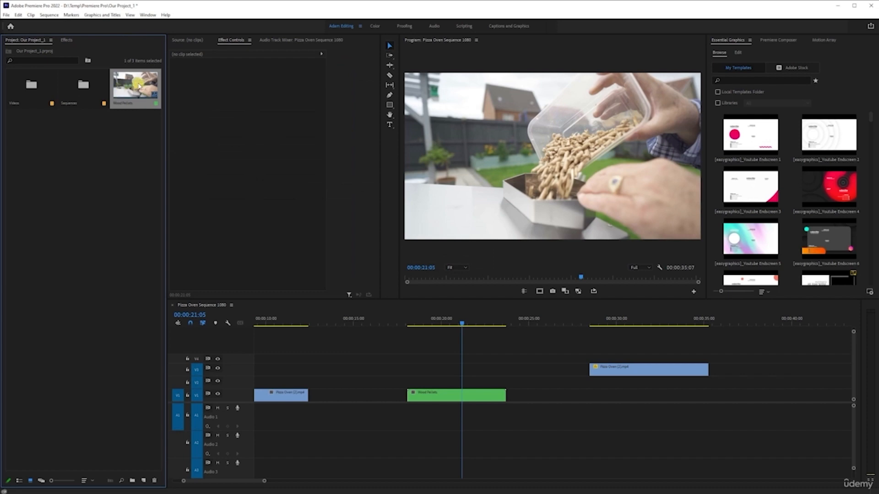
key(ctrl+s)
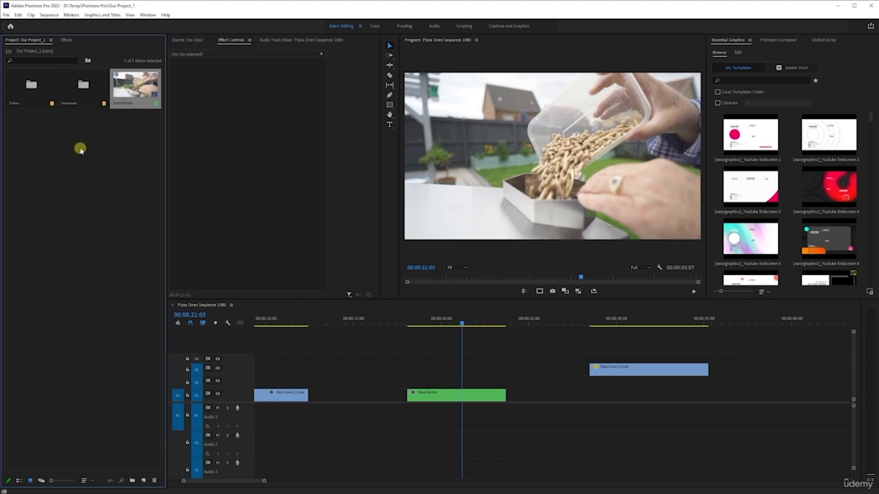
Create a new bin named Nests in the project panel
click(68, 138)
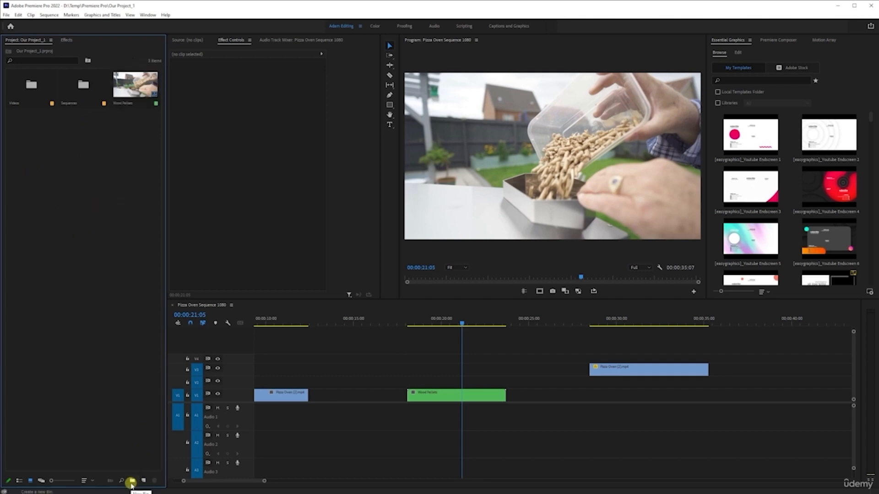
right_click(39, 195)
click(88, 214)
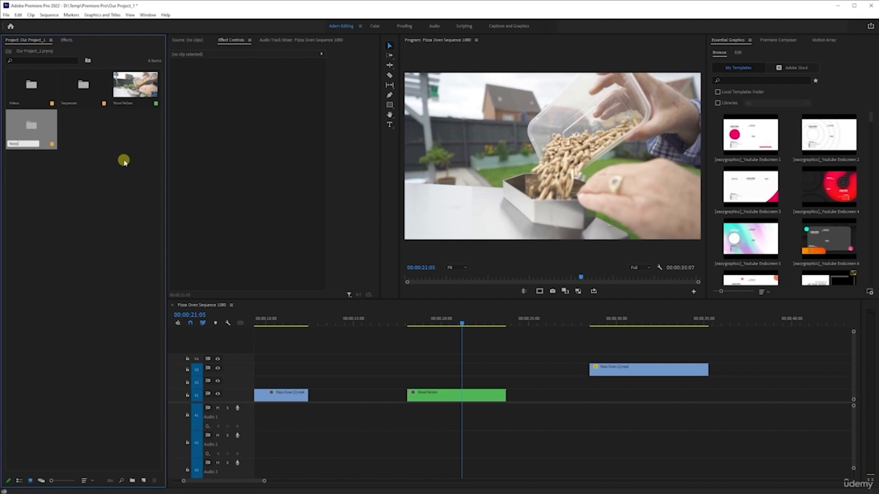
click(124, 162)
click(124, 163)
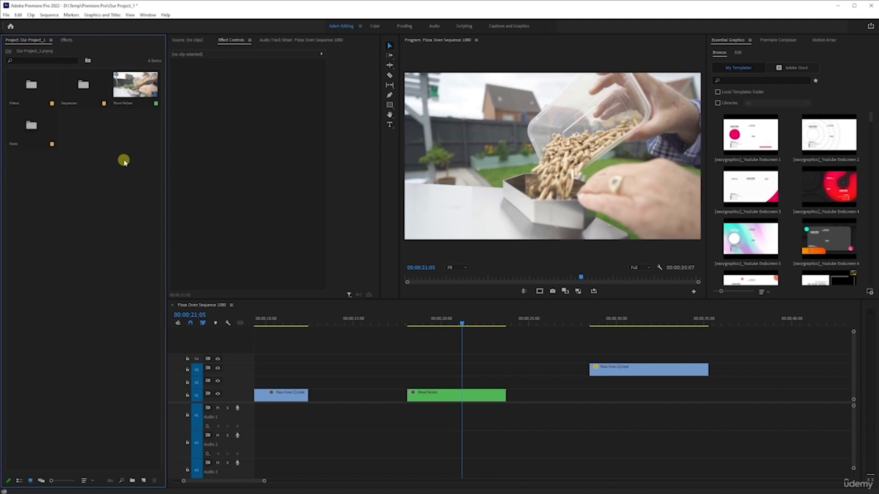
Move the Wood Pellets nested sequence into the Nests bin and check the bin's contents
click(125, 86)
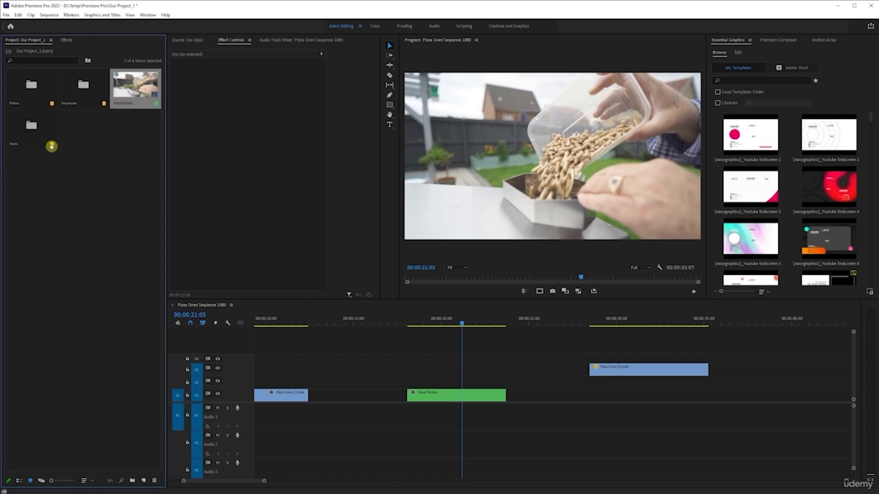
drag(42, 130, 32, 128)
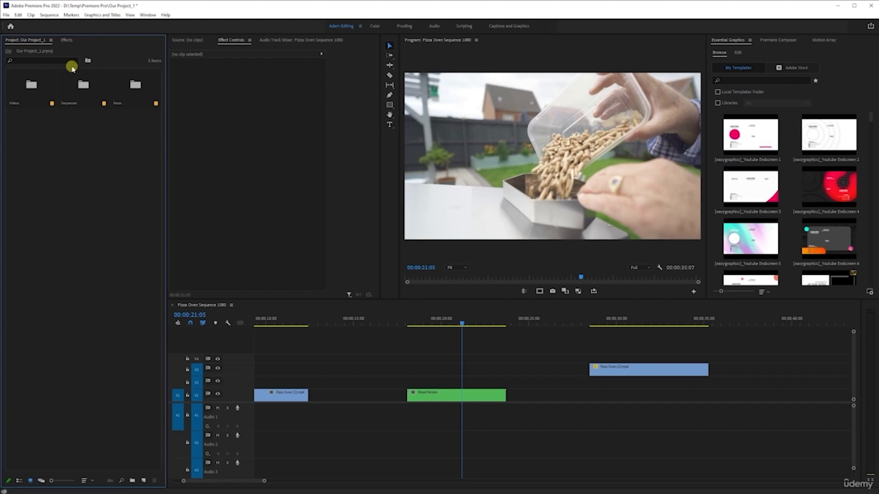
double_click(131, 86)
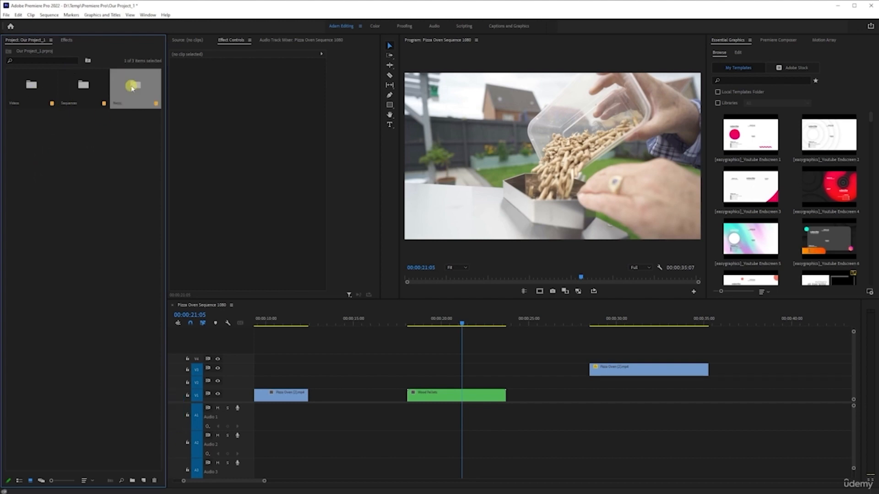
click(8, 53)
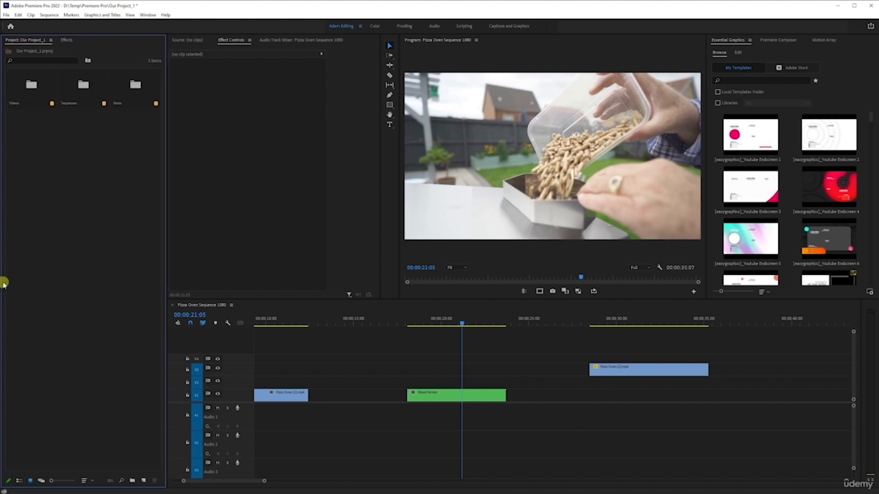
Select the nested Wood Pellets clip and reset its Position property
click(441, 393)
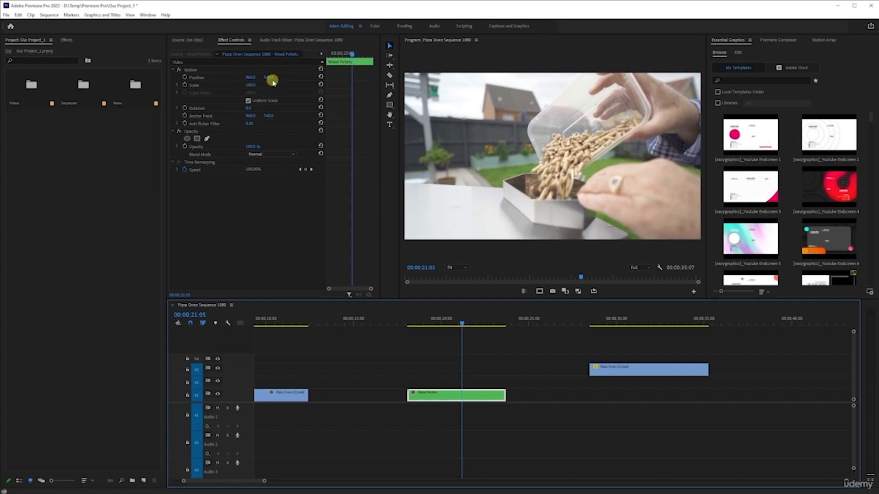
click(320, 78)
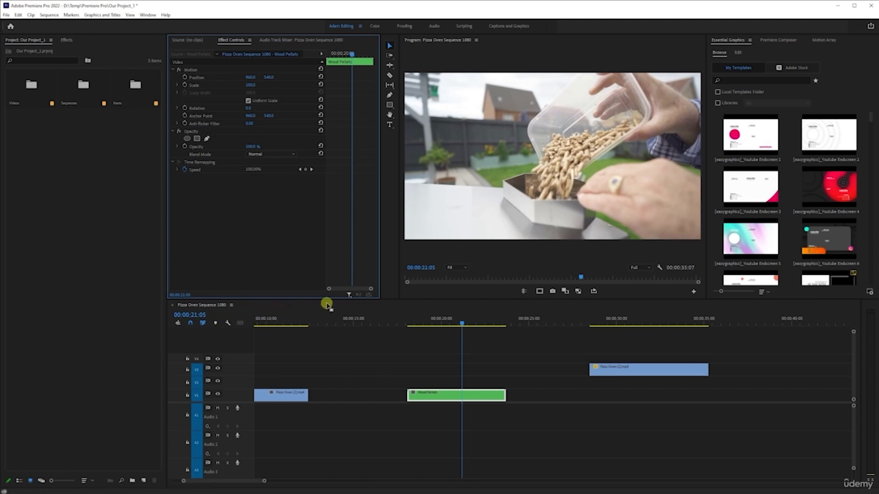
Open the Wood Pellets nested sequence and enable targeting on its audio track
double_click(436, 395)
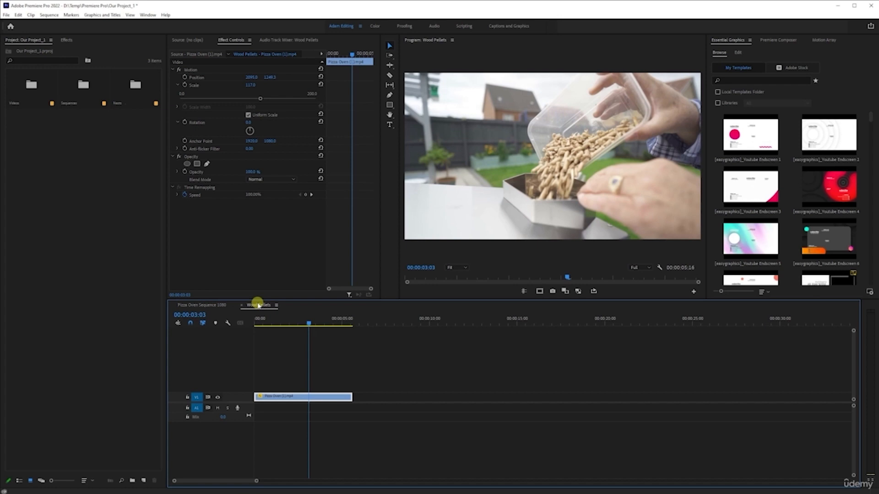
click(195, 406)
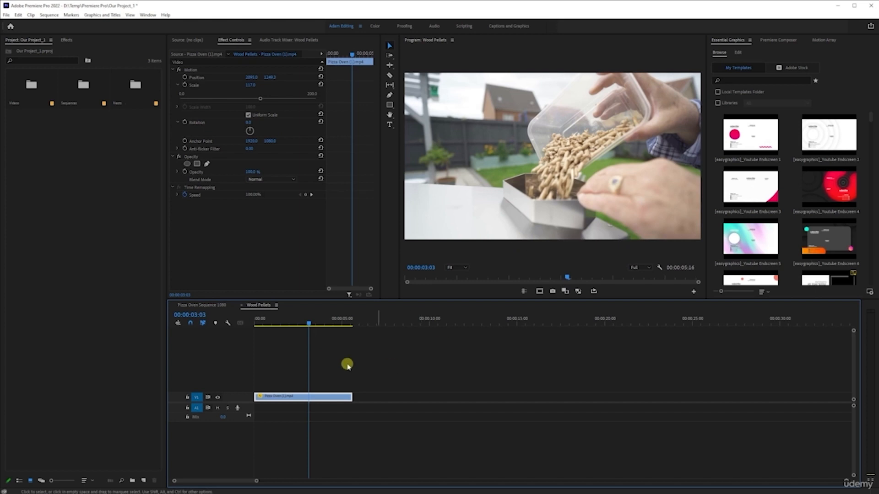
Close the Wood Pellets sequence and scale the nested Wood Pellets clip down to about 81 in the main sequence
click(242, 305)
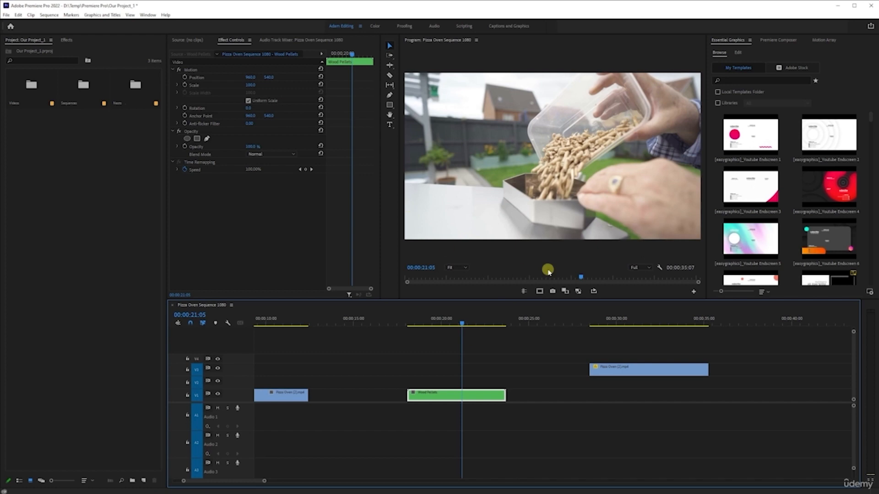
click(249, 85)
drag(232, 88, 217, 90)
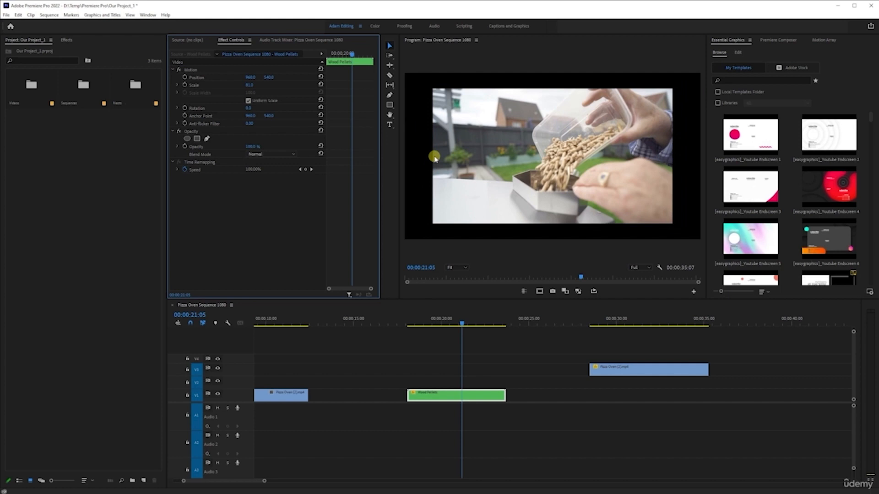
Open the Wood Pellets sequence, set its clip's Scale to 100, and return to the Pizza Oven Sequence 1080
double_click(458, 397)
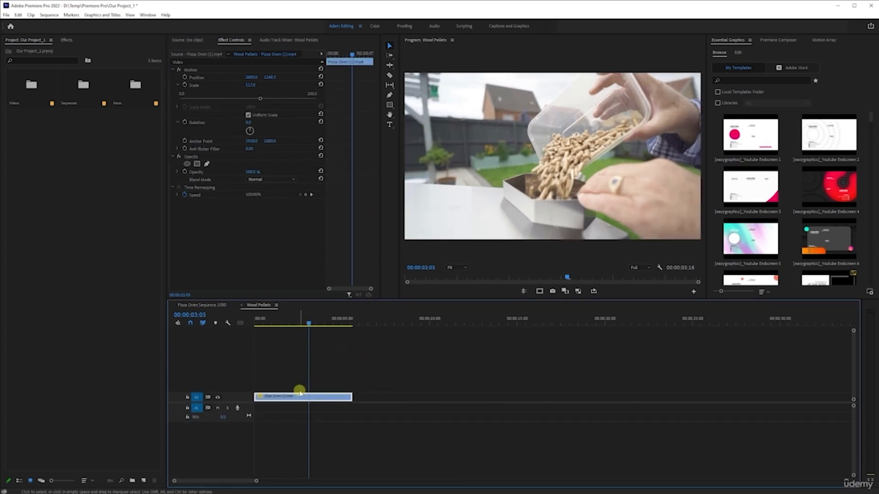
drag(260, 99, 252, 98)
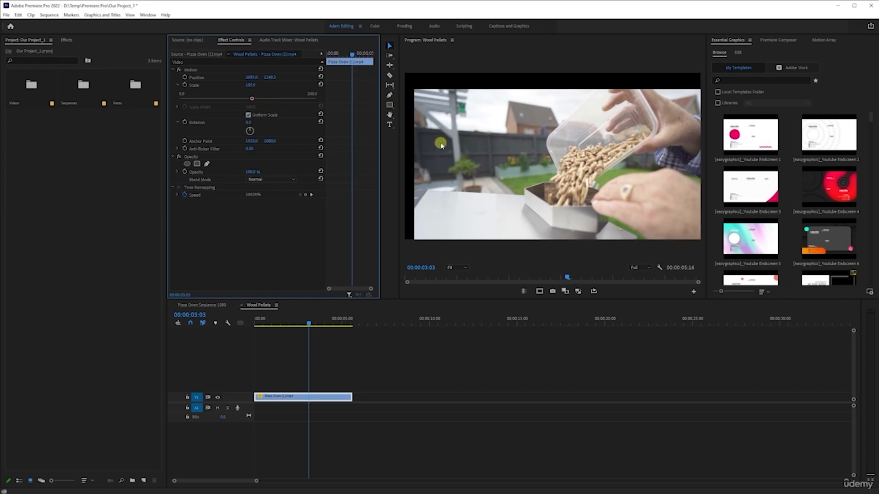
click(215, 306)
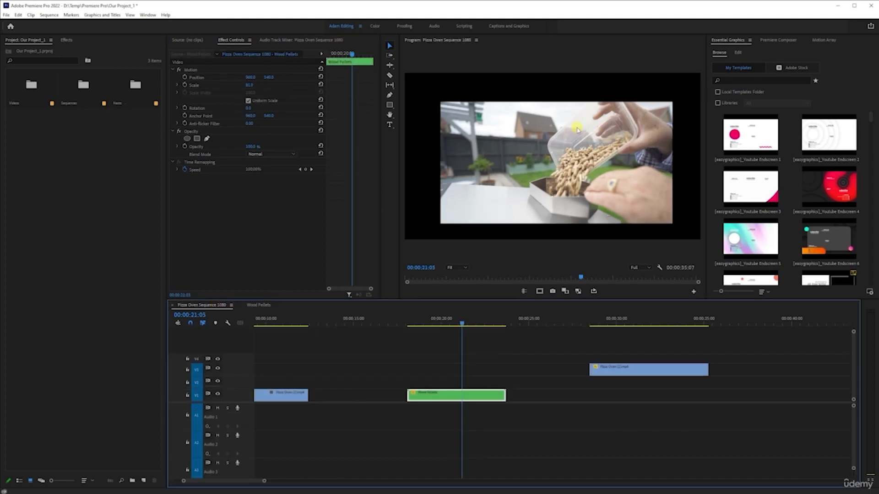
Reset the nested Wood Pellets clip's Position and Scale, checking the Wood Pellets sequence in between
click(320, 77)
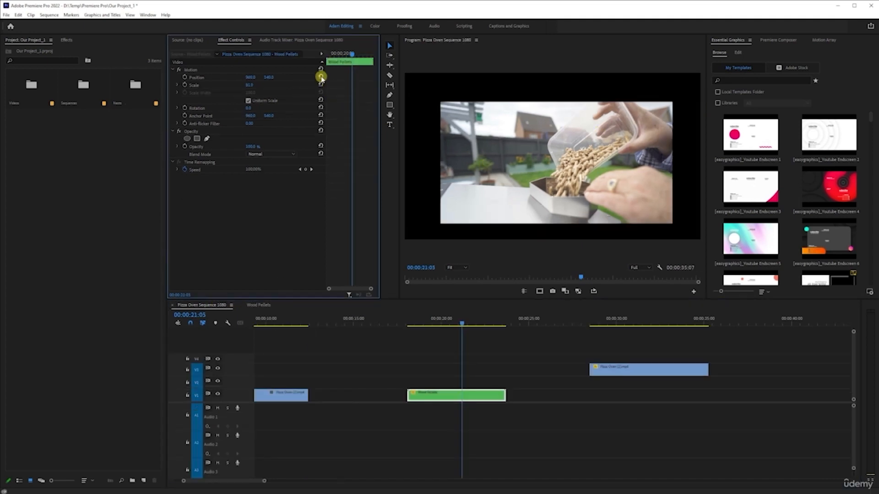
click(322, 84)
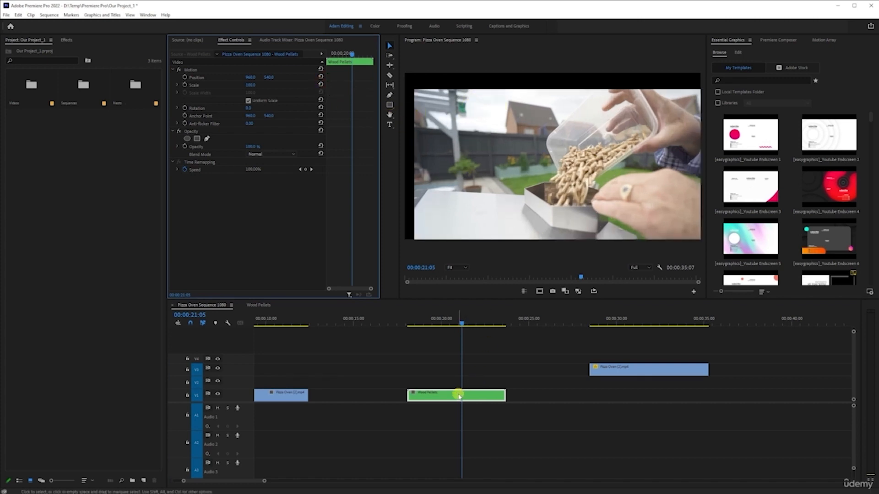
click(254, 305)
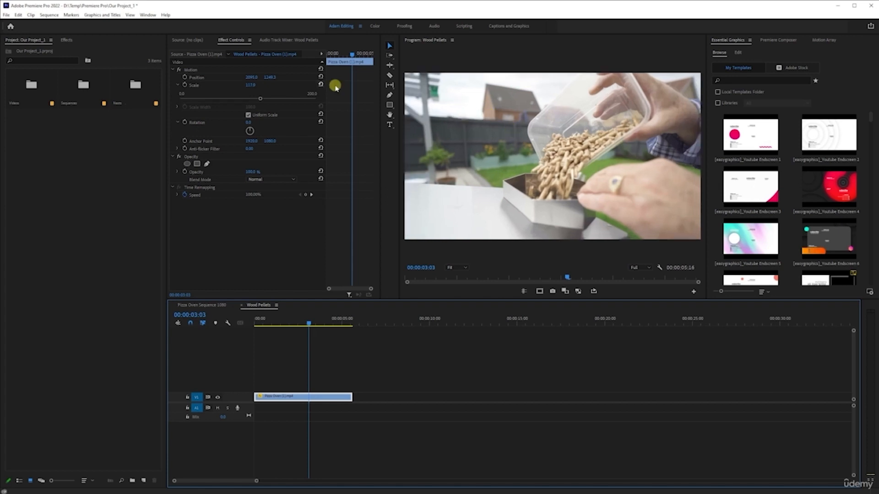
click(242, 305)
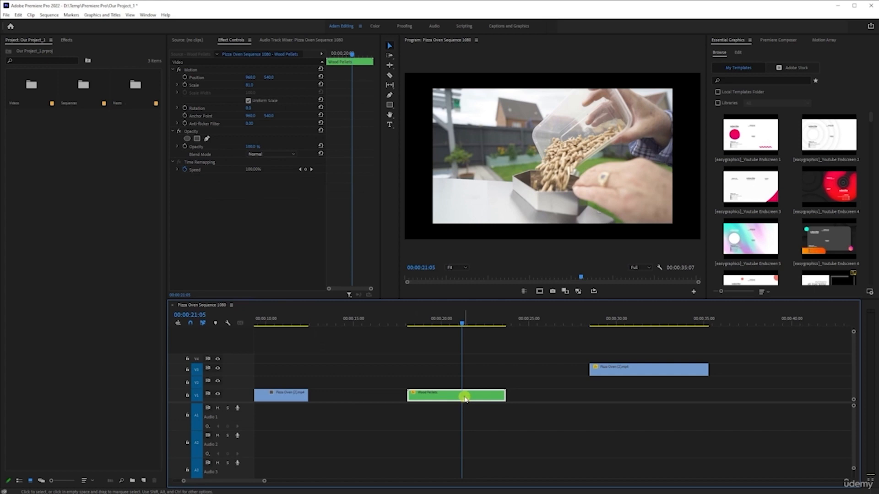
click(321, 83)
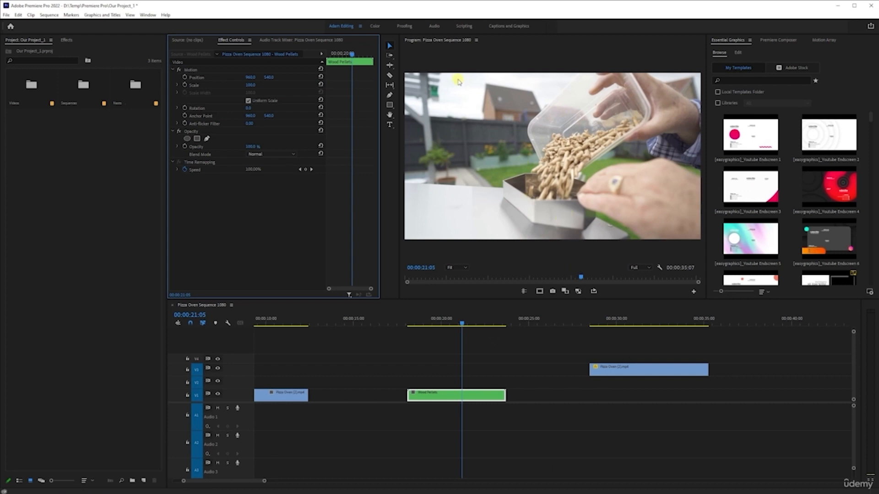
Move the Pizza Oven (2) clip onto V2 above the Wood Pellets clip and trim its end to match
drag(646, 374, 463, 384)
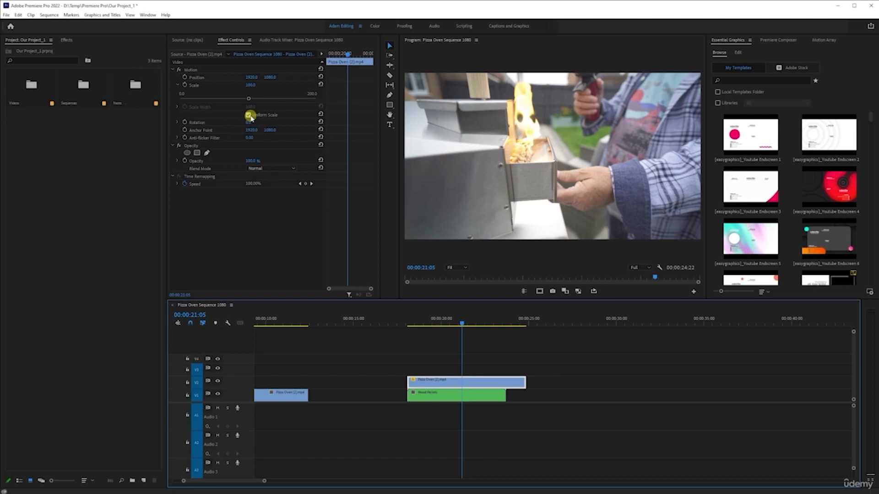
drag(525, 381, 506, 383)
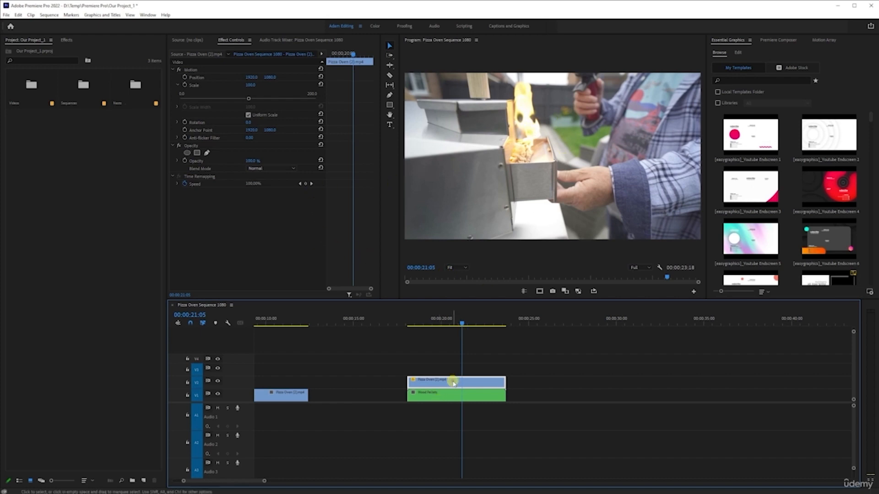
Toggle the V2 clip's enabled state and the V2 track output off and on repeatedly
key(shift+e)
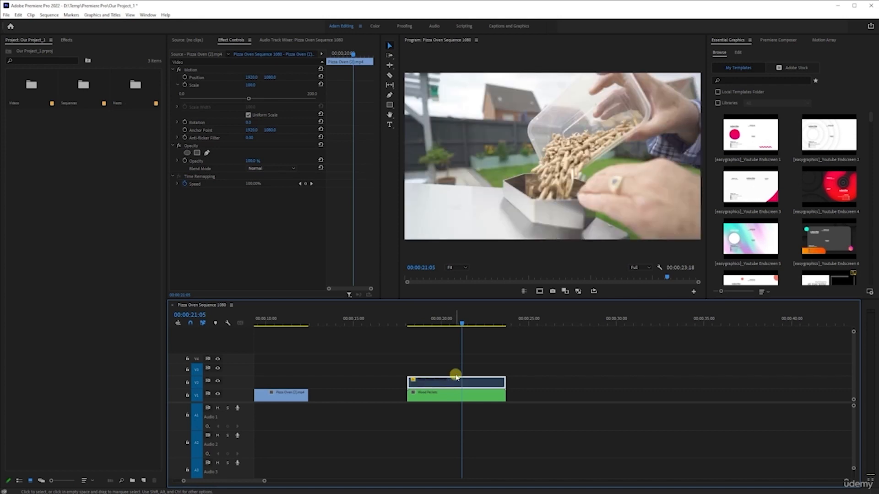
key(shift+e)
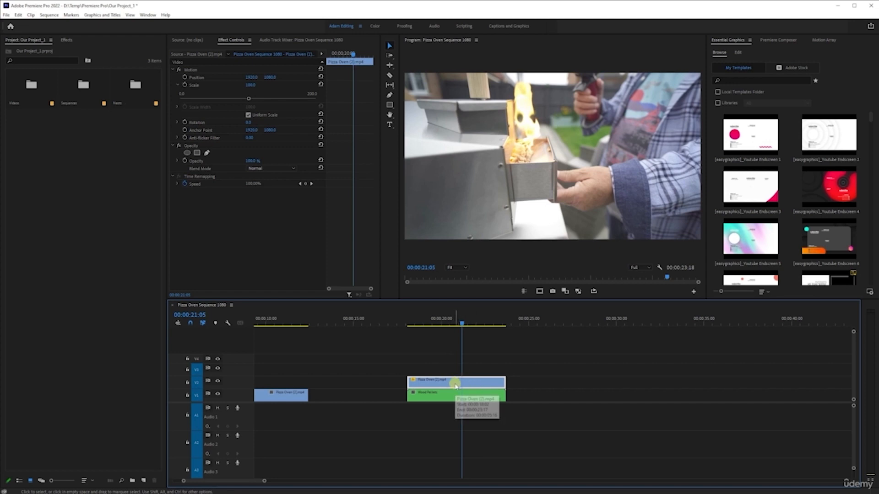
key(shift+e)
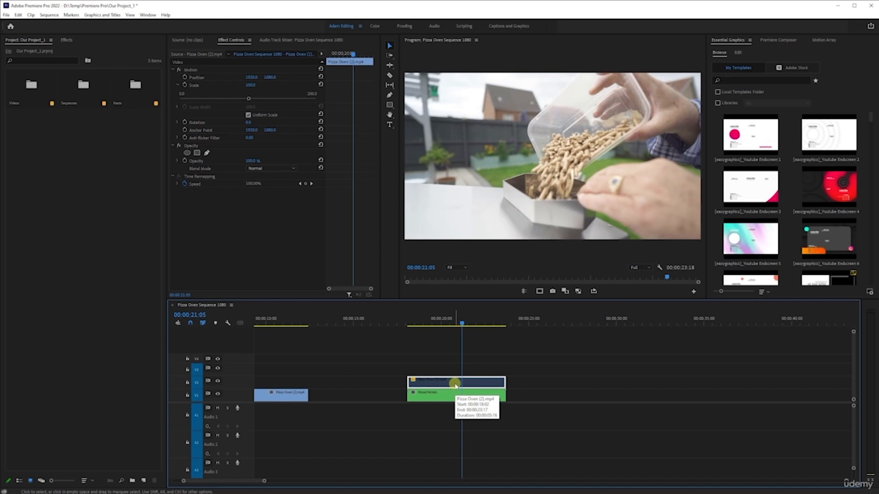
key(shift+e)
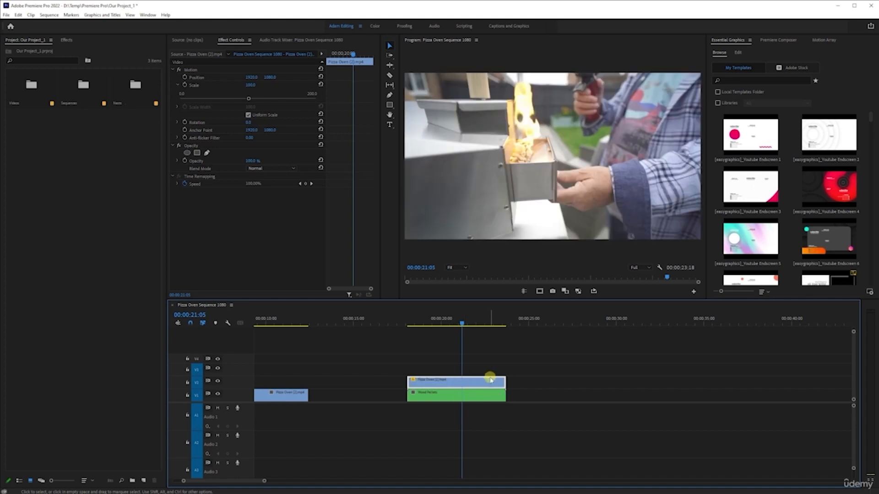
key(shift+e)
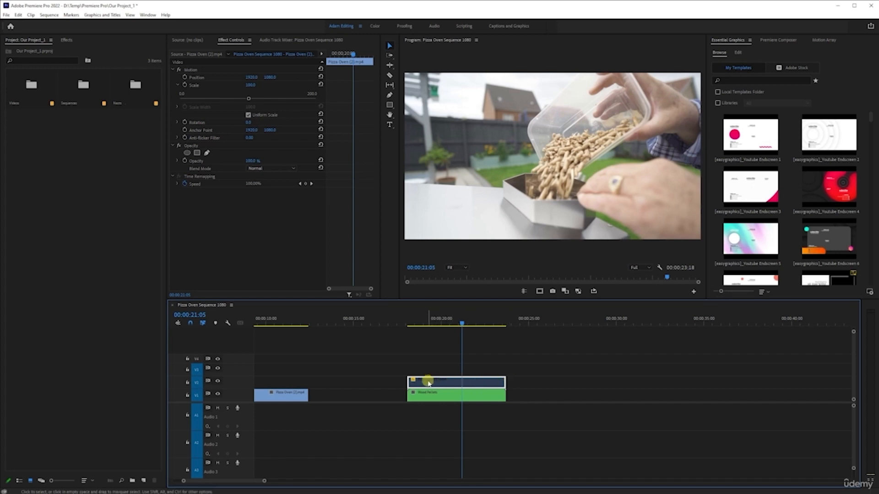
key(shift+e)
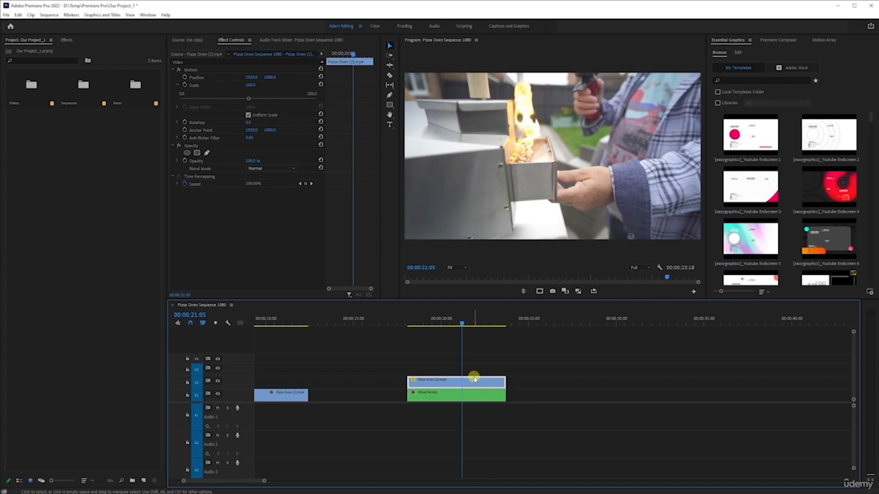
click(218, 381)
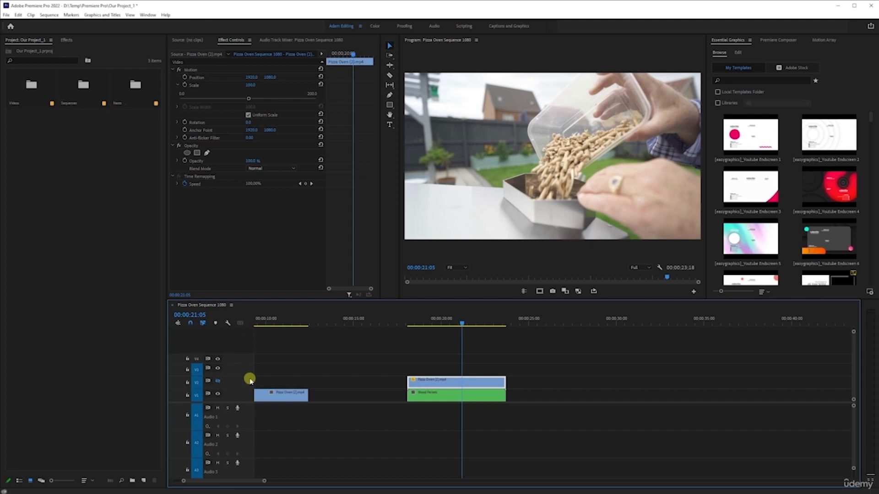
click(218, 381)
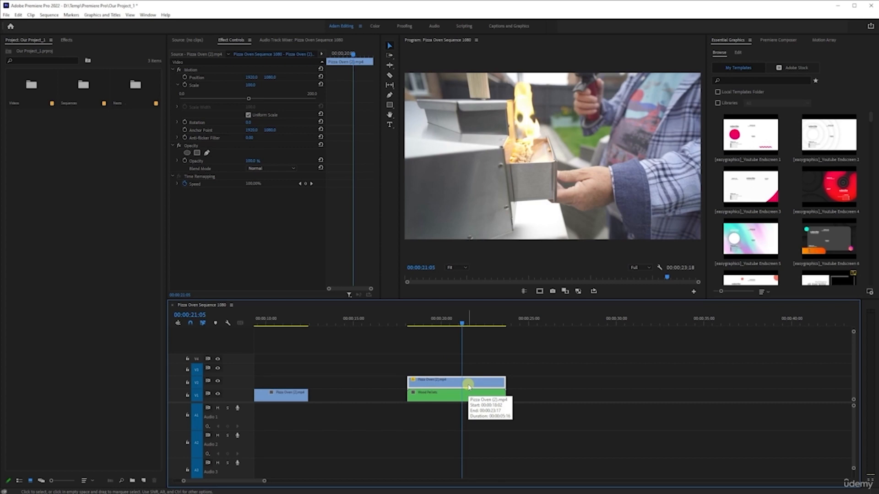
Open the keyboard shortcuts, search for the enable command, and close the dialog without changes
click(18, 15)
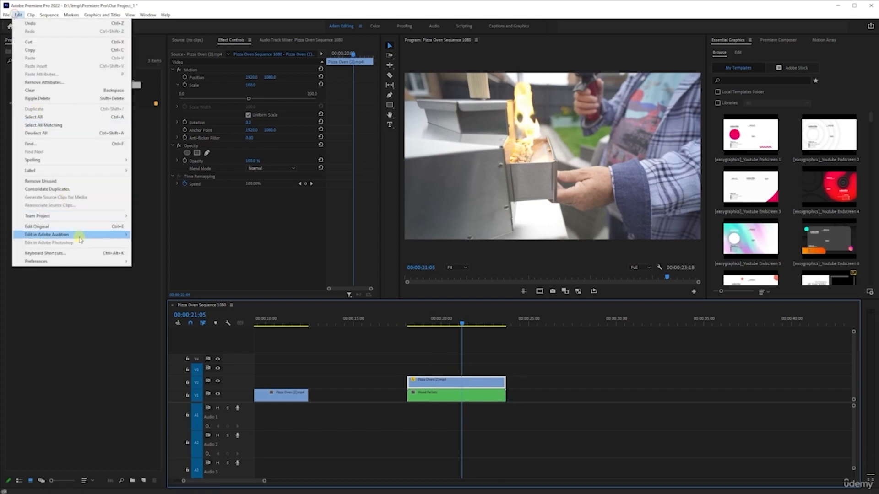
click(78, 253)
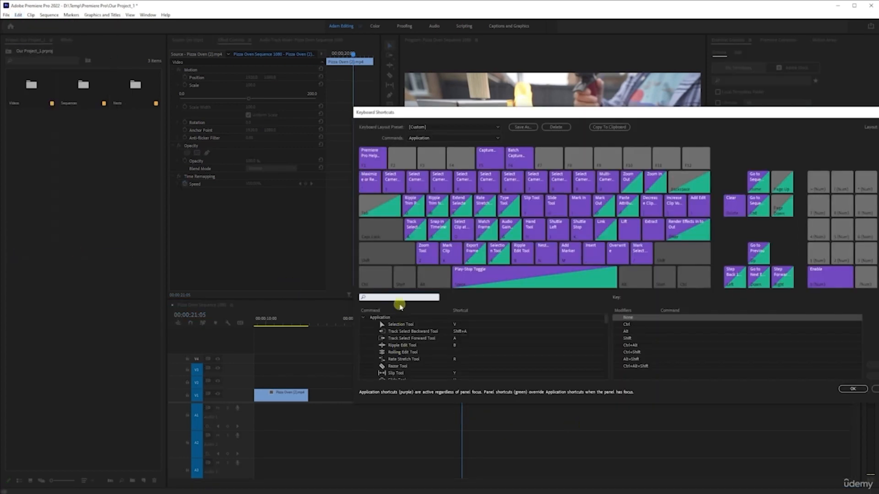
click(399, 296)
text(enable)
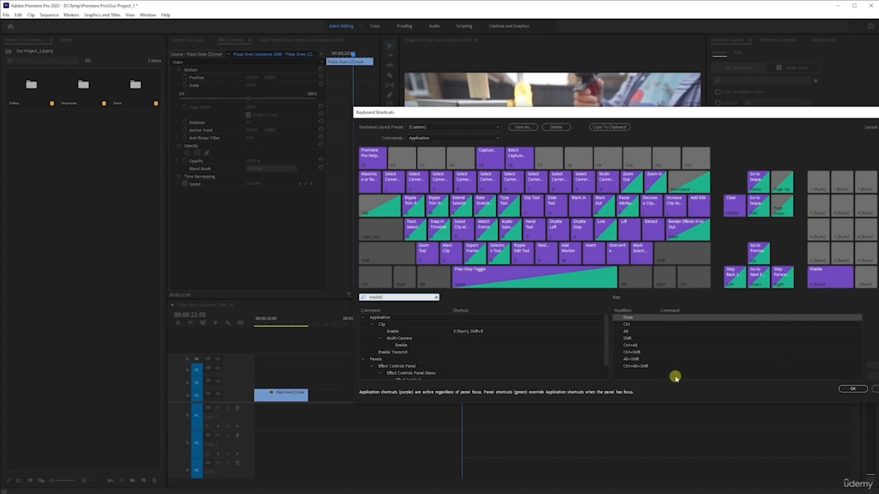
drag(652, 114, 550, 109)
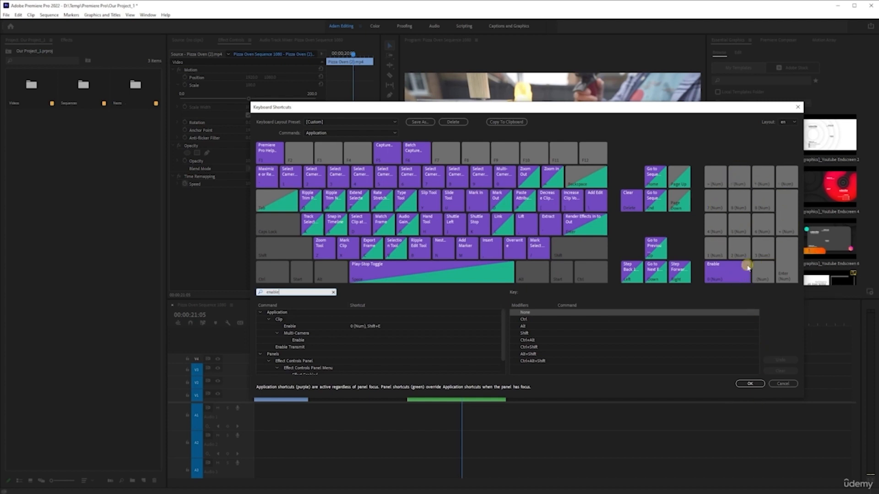
click(782, 384)
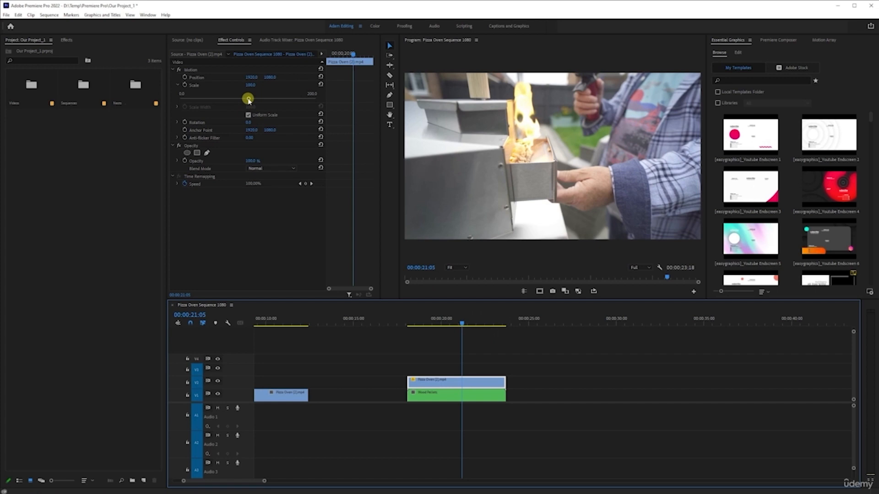
Try a smaller scale on the V2 clip, undo it, and reset its Anchor Point and Position
drag(248, 100, 245, 99)
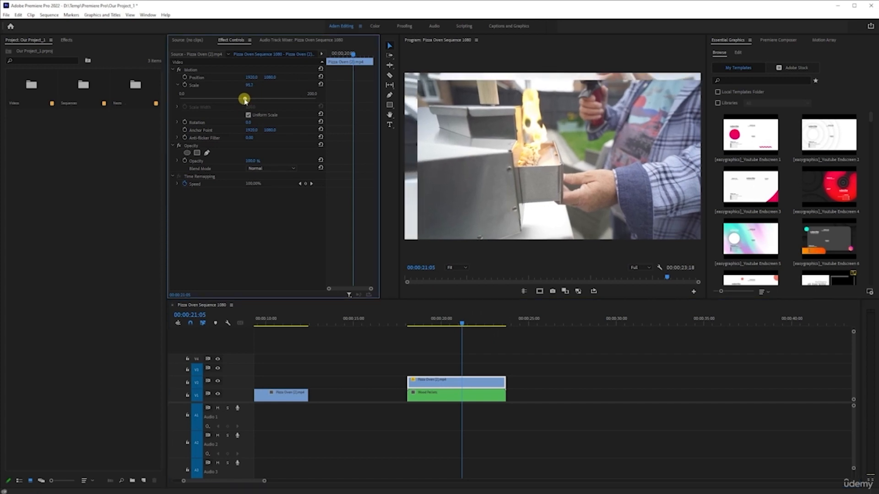
key(ctrl+z)
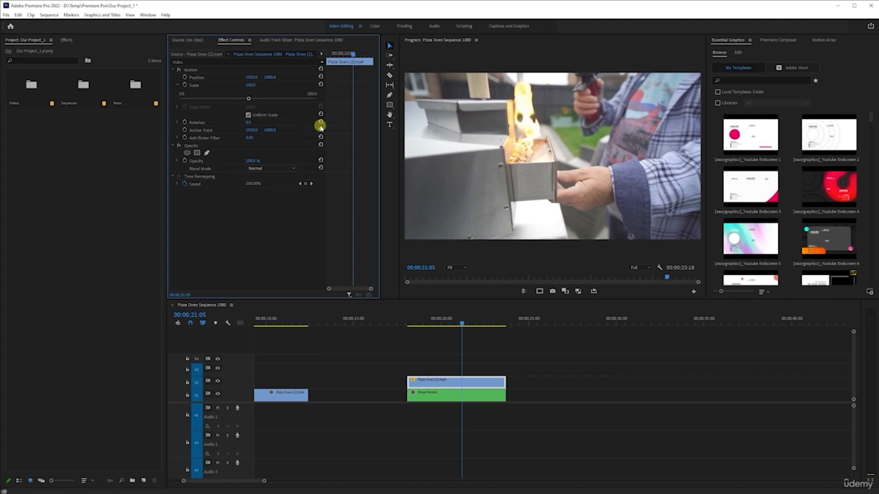
click(320, 130)
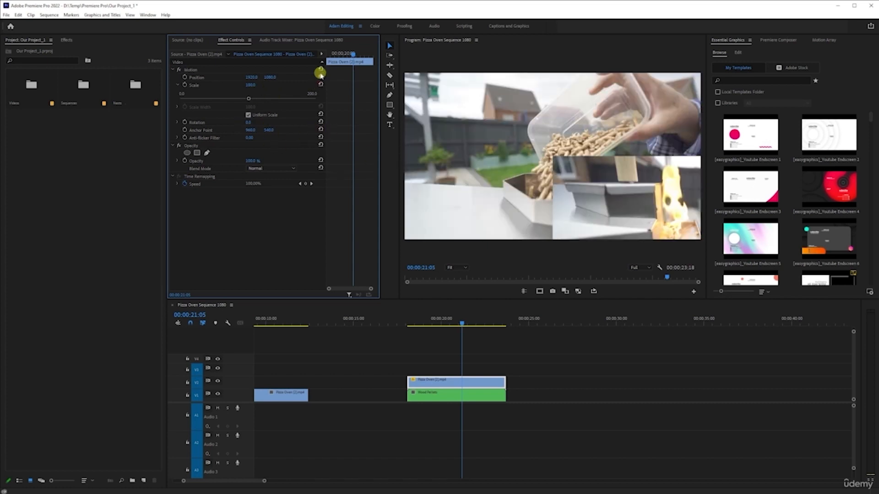
click(420, 375)
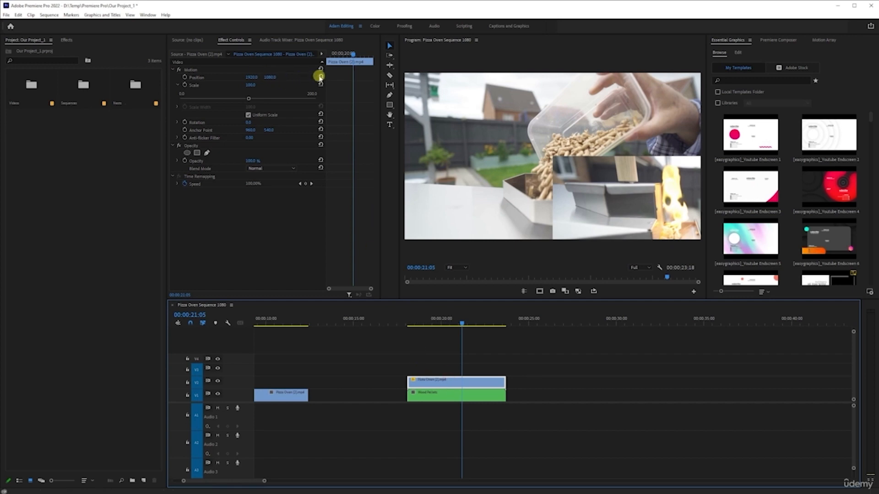
click(320, 76)
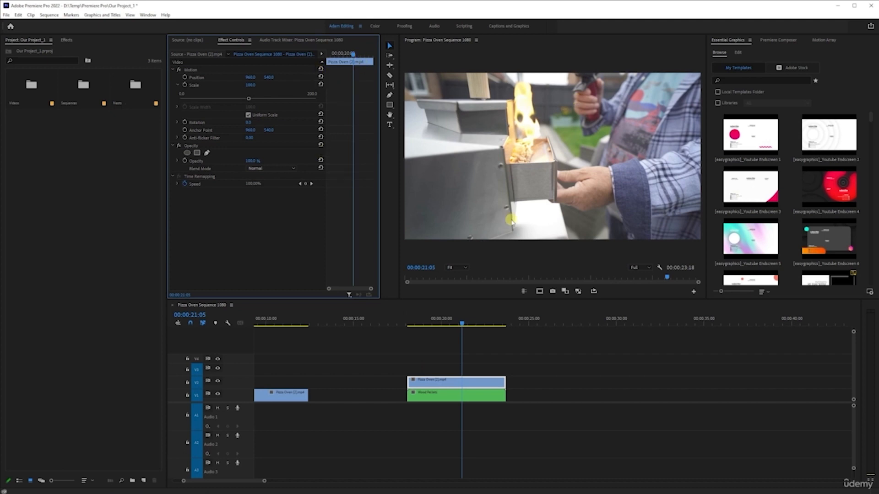
Save the project and shift the V2 clip's horizontal Position to about 1447 so it fills the right half
click(190, 69)
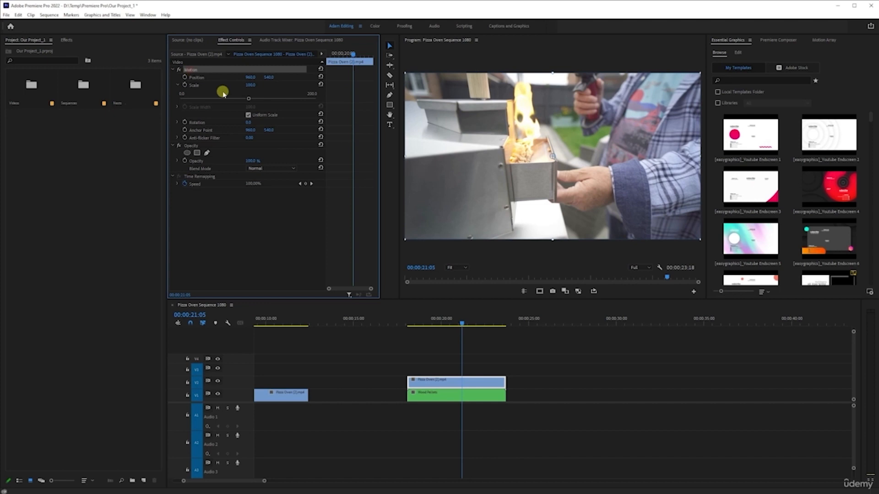
key(ctrl+s)
click(564, 162)
click(482, 173)
drag(249, 79, 467, 92)
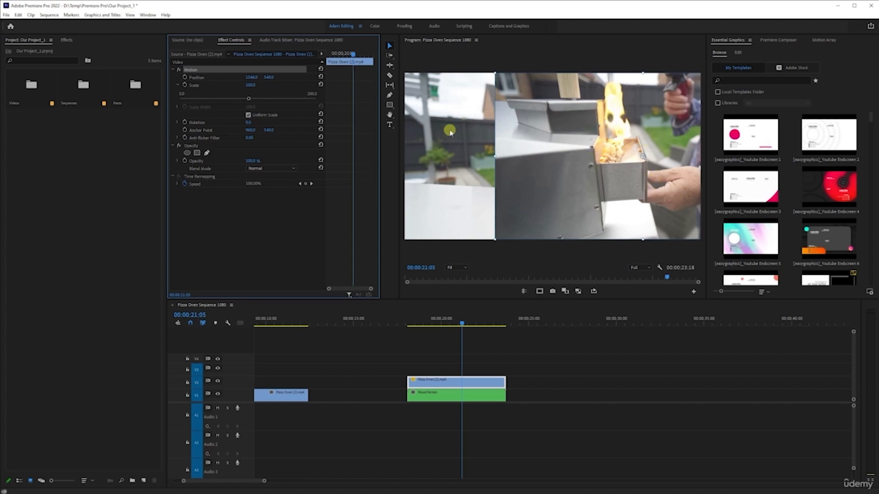
drag(250, 76, 299, 81)
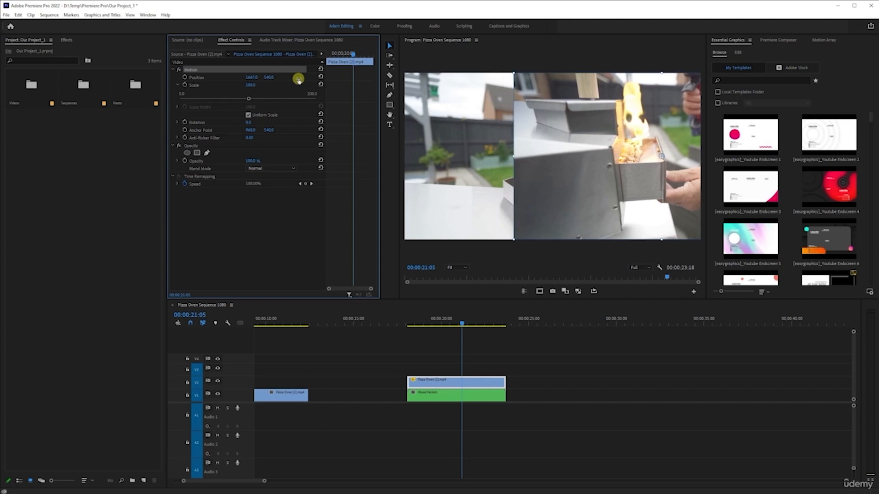
Shift the nested Wood Pellets clip's horizontal Position to about 520 and turn on the safe margins
click(453, 386)
click(452, 396)
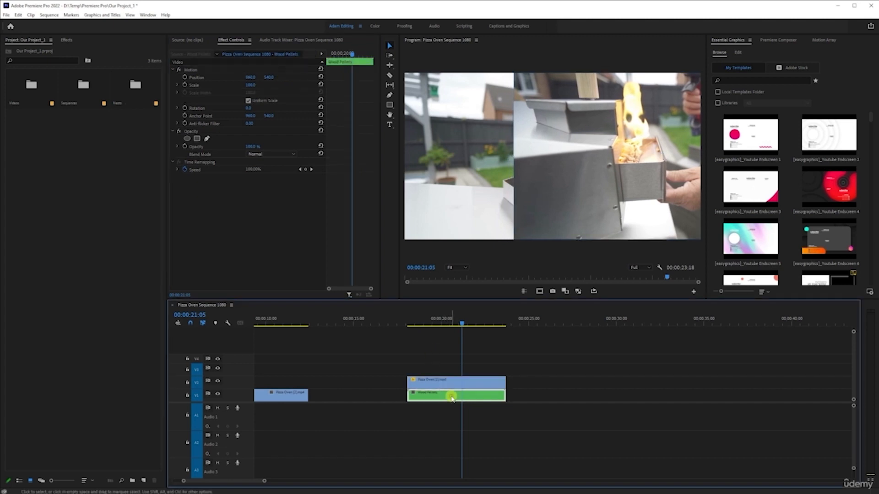
drag(249, 78, 102, 84)
click(539, 291)
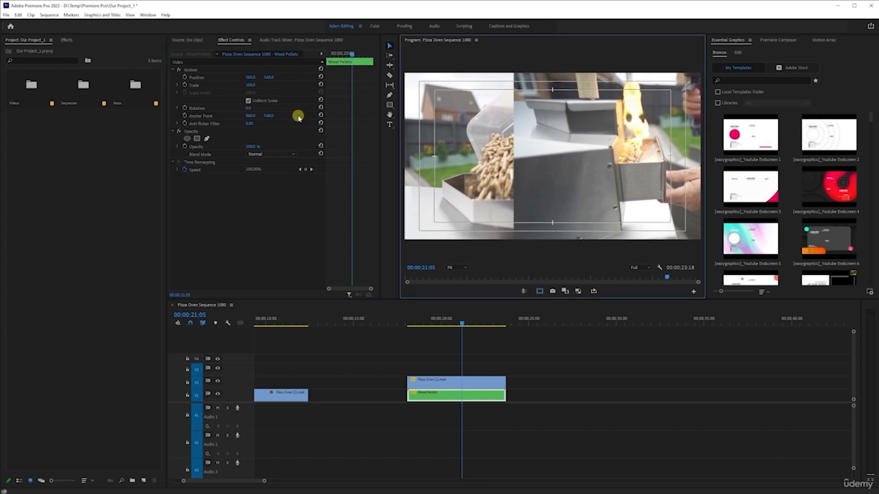
Select the nested Wood Pellets clip and shift its horizontal Position to about 544
click(443, 394)
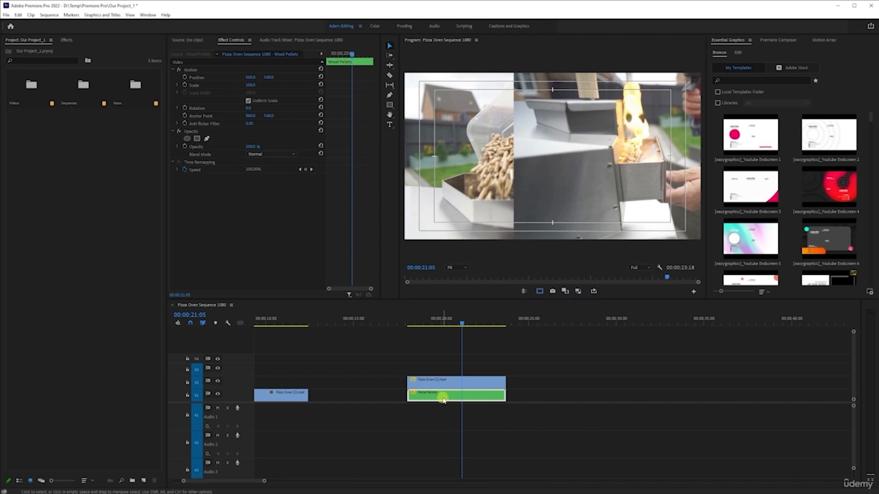
drag(252, 77, 188, 87)
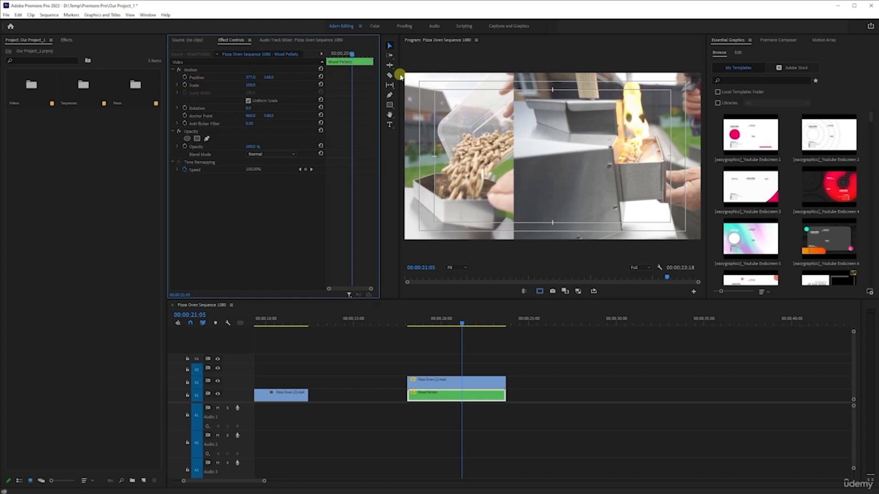
drag(253, 79, 239, 79)
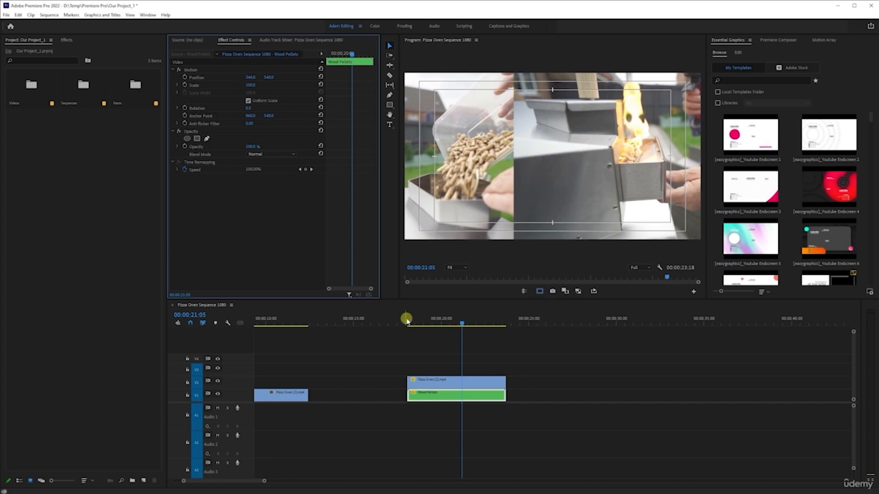
Hide the safe margins and play back the split-screen section from the start of the clips
click(406, 323)
click(539, 291)
key(space)
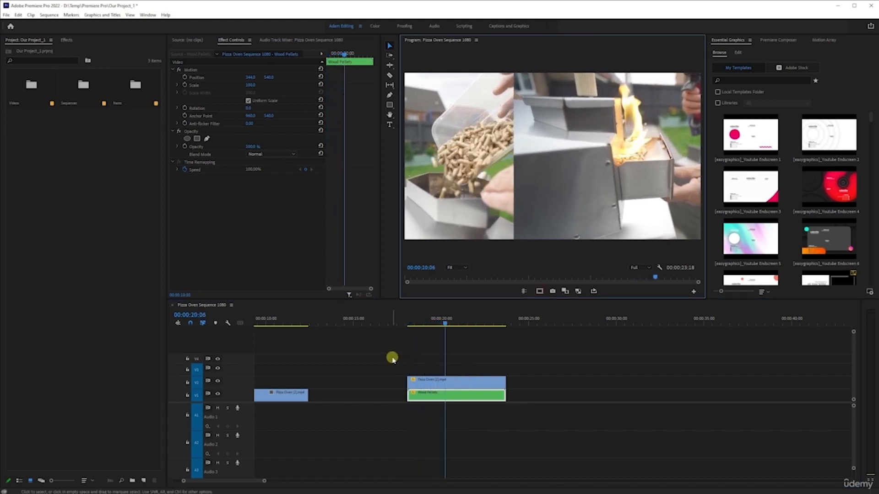
key(space)
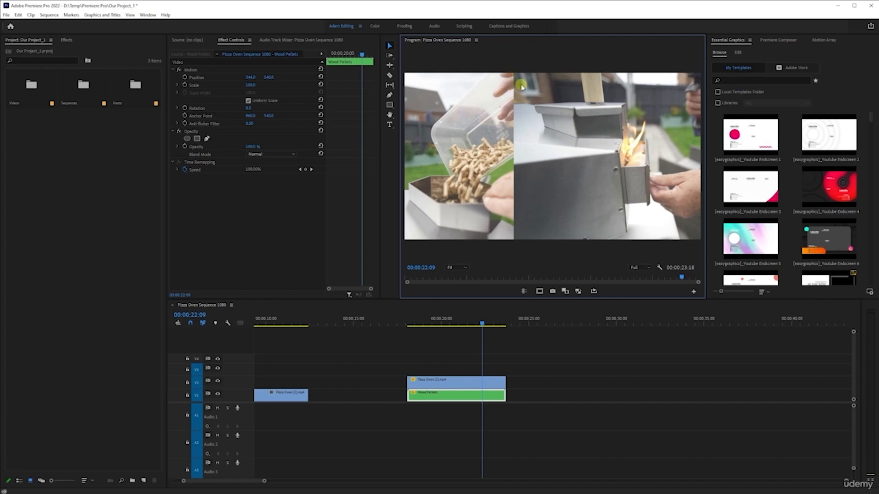
Try shifting the Pizza Oven clip's horizontal Position to about 1333, then undo it
click(470, 384)
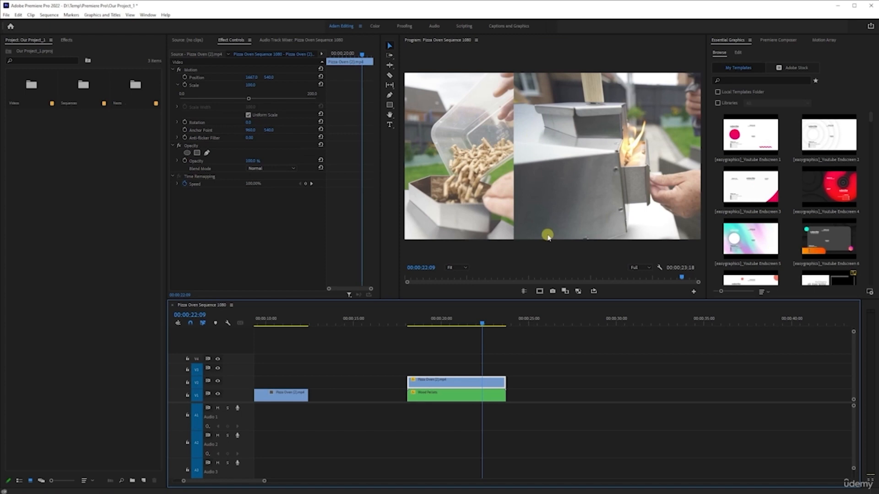
drag(247, 78, 211, 110)
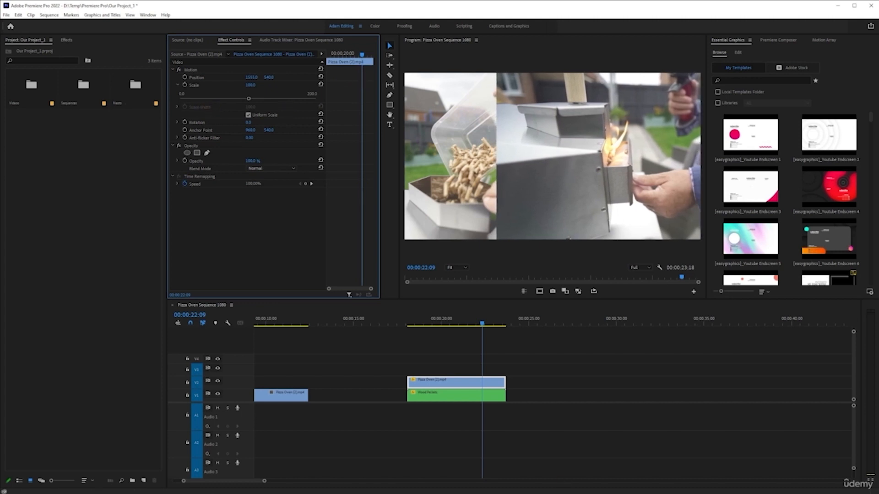
key(ctrl+z)
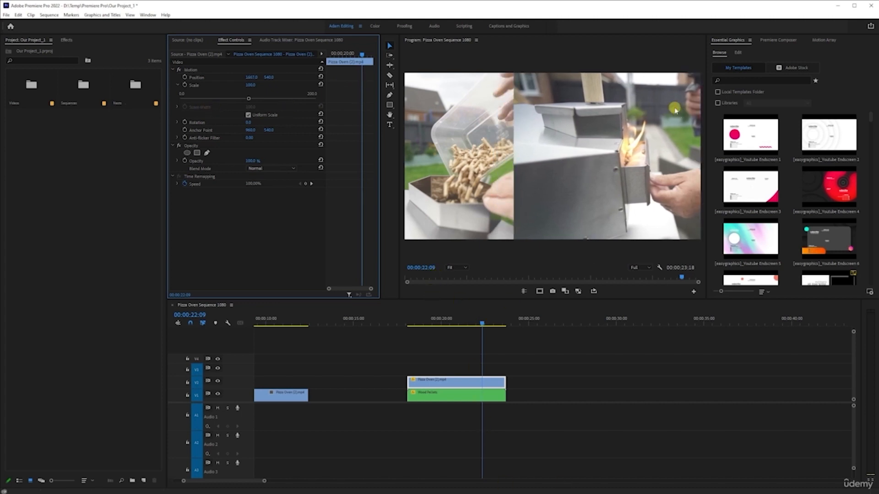
Show the safe margins again and open the Effects panel
click(539, 291)
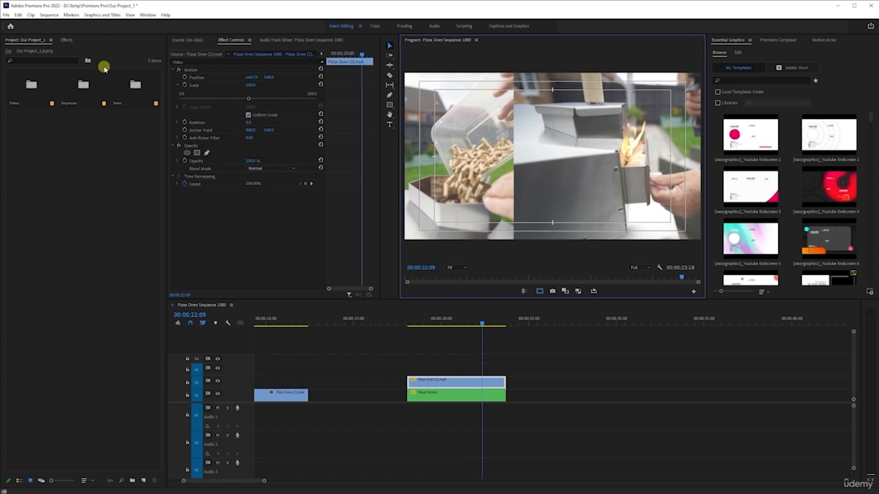
click(67, 40)
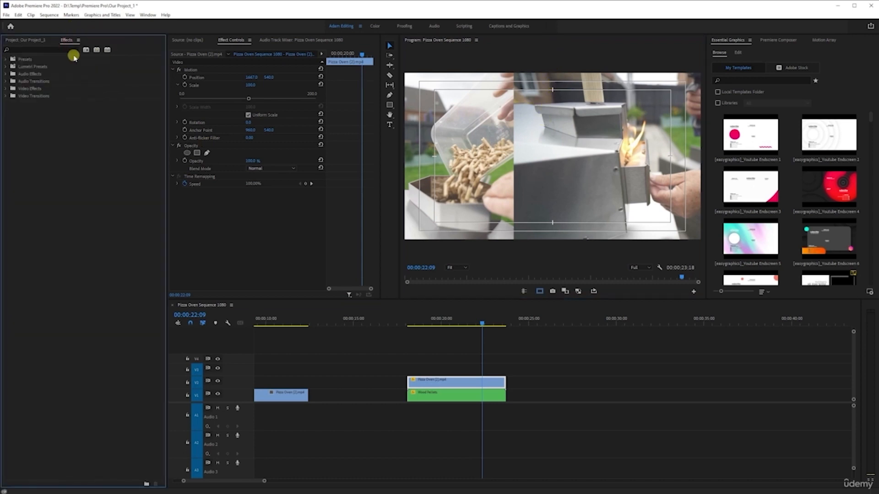
click(147, 16)
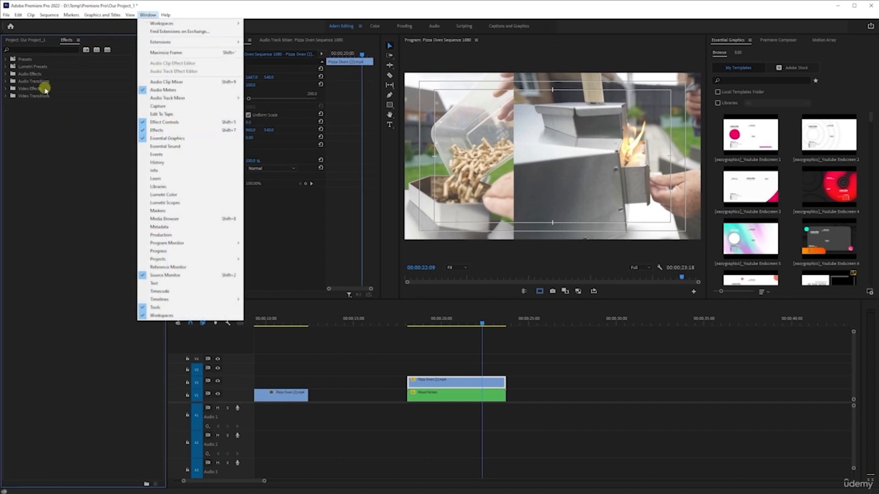
click(33, 141)
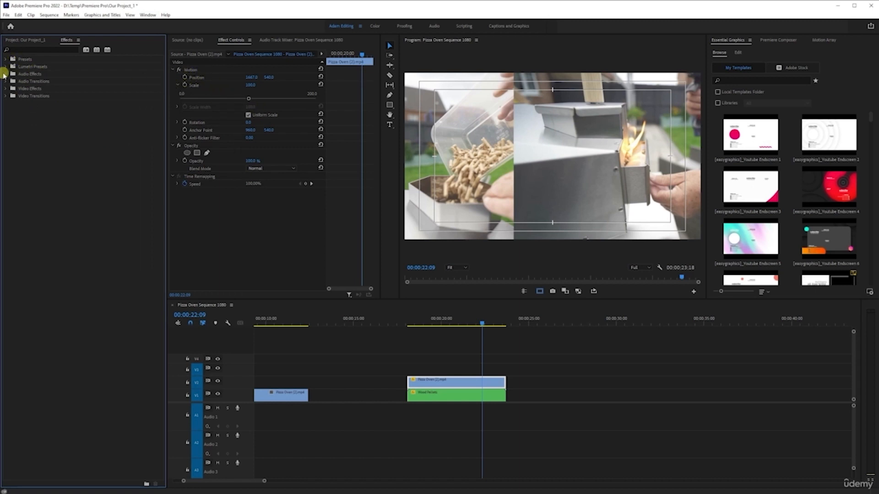
Browse the effect folders and search the effects for crop
click(5, 74)
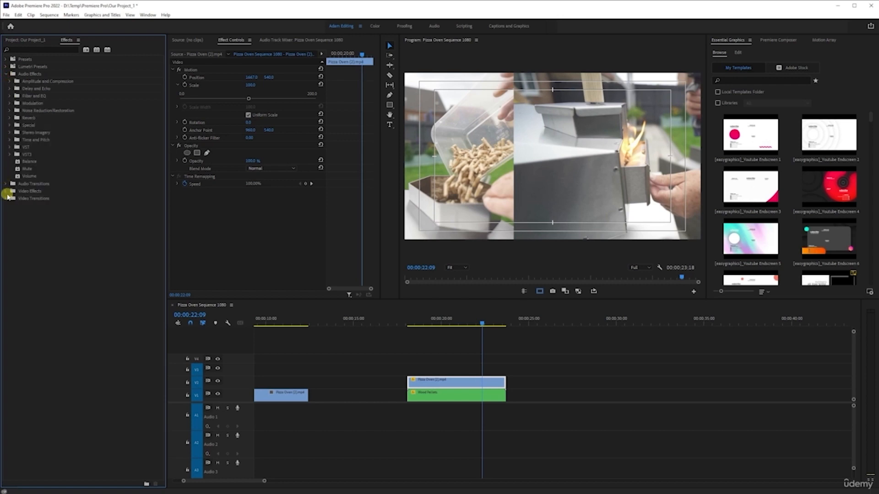
click(6, 200)
click(7, 353)
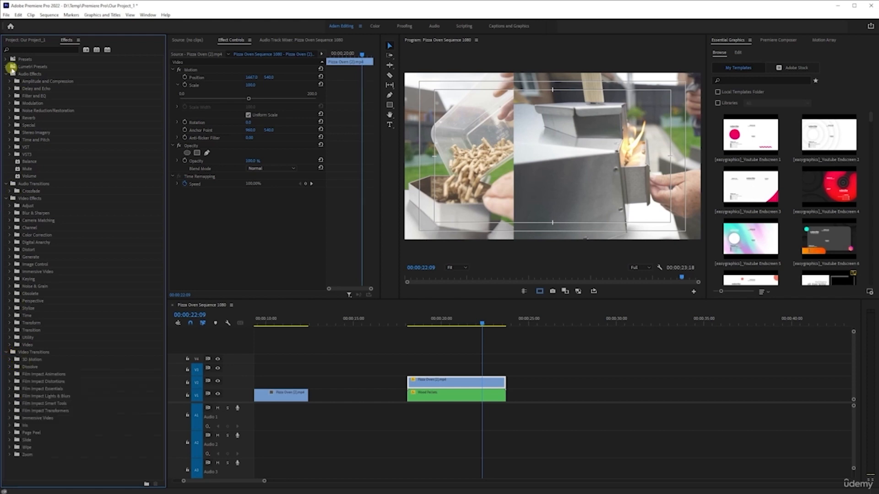
click(6, 74)
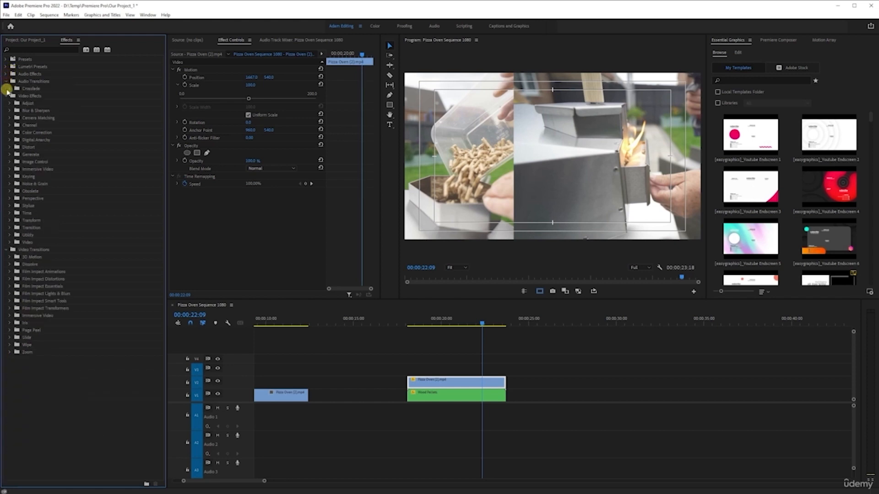
click(6, 82)
click(6, 88)
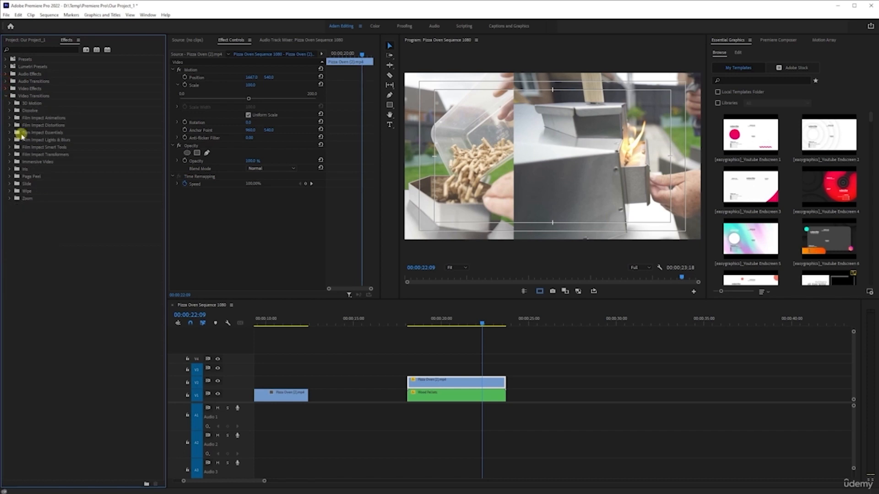
click(6, 96)
click(24, 50)
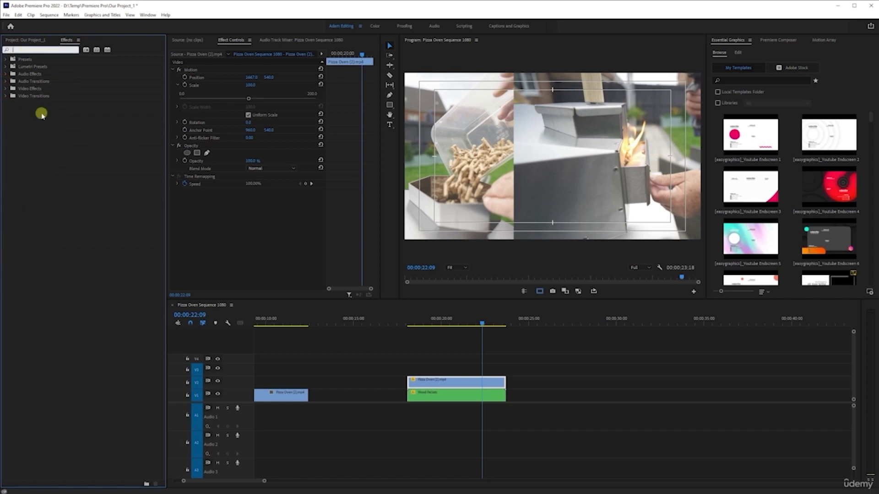
text(c)
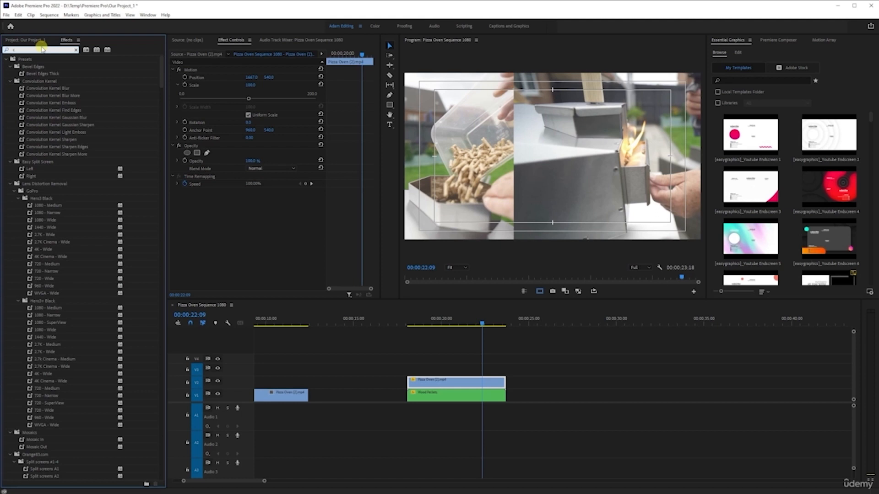
text(rop)
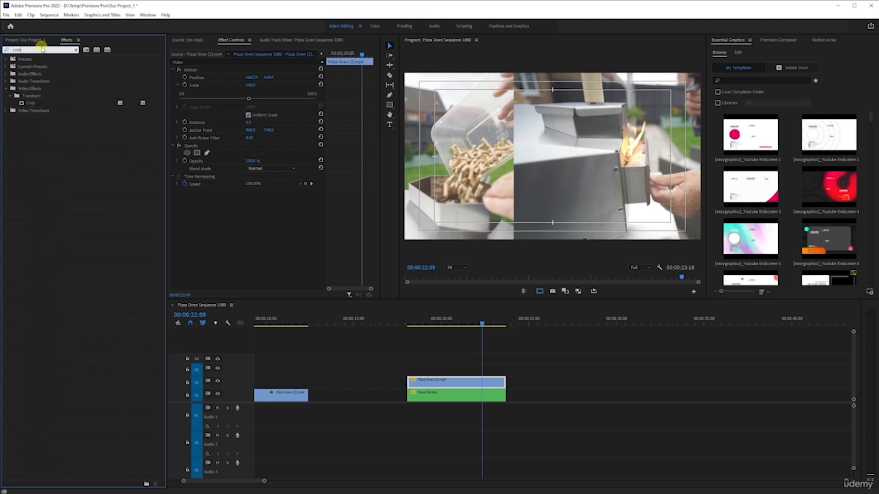
click(32, 106)
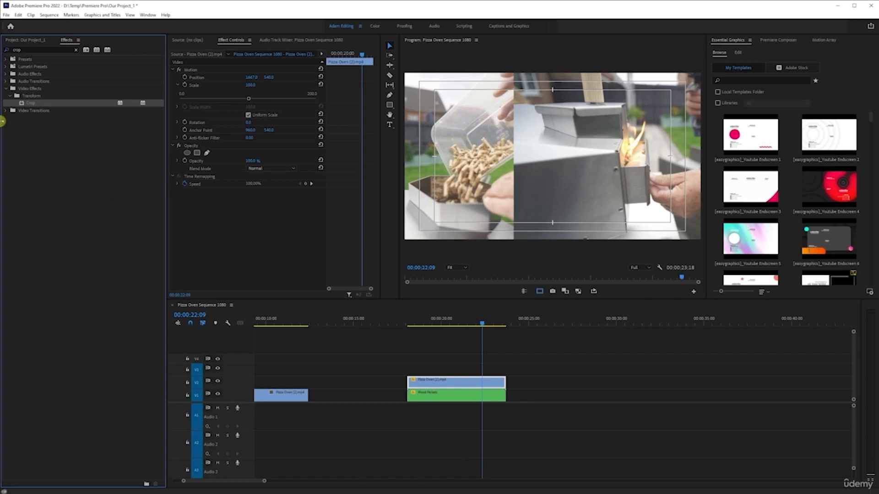
Apply the Crop effect to the Pizza Oven clip on V2
drag(30, 104, 452, 382)
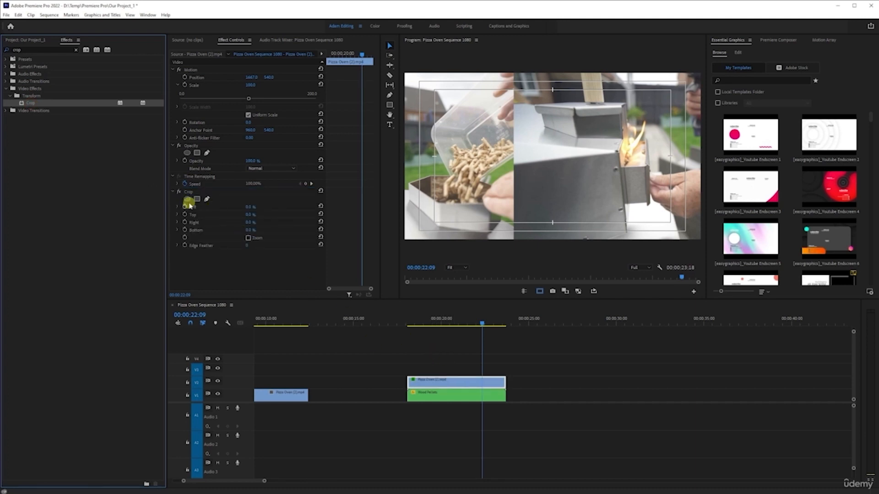
key(ctrl+z)
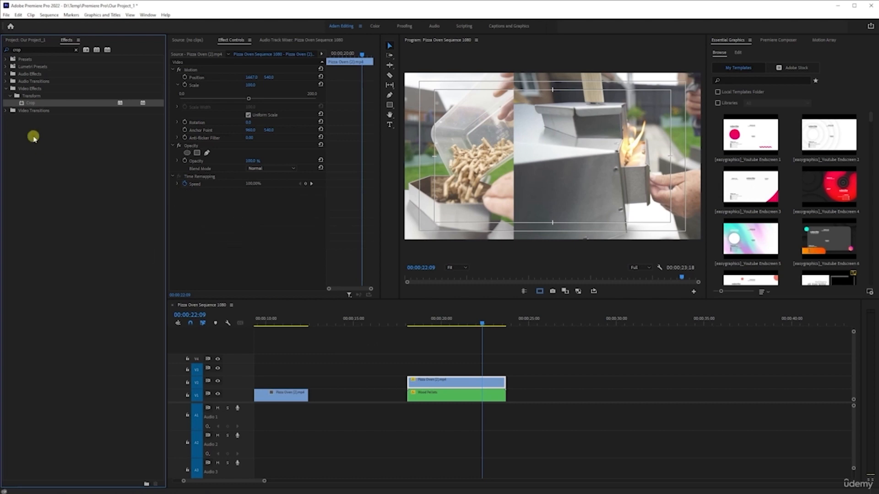
drag(26, 104, 452, 382)
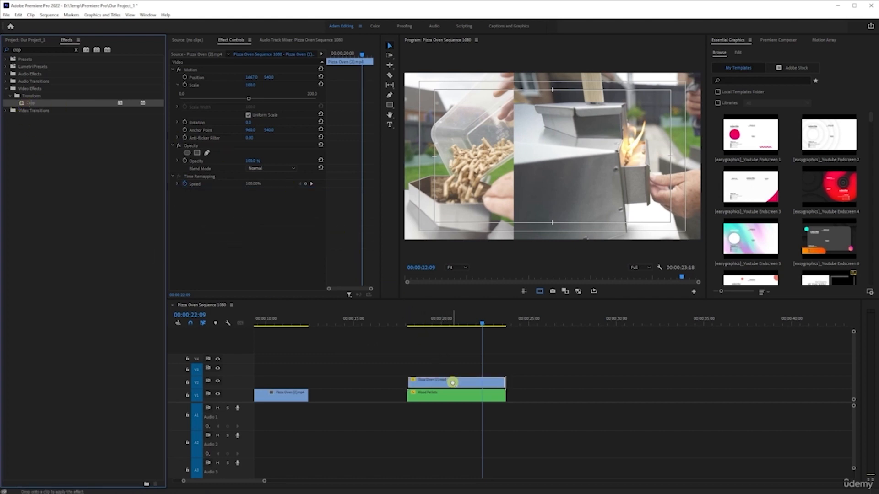
drag(453, 382, 451, 380)
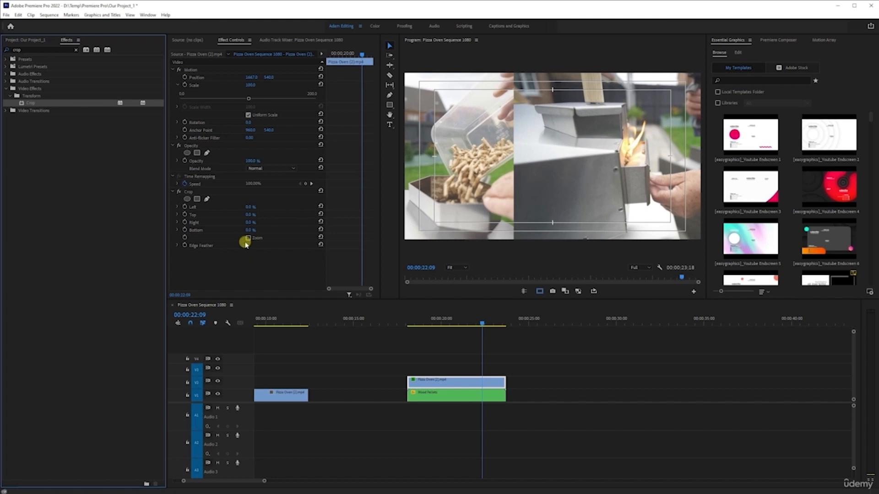
key(ctrl+z)
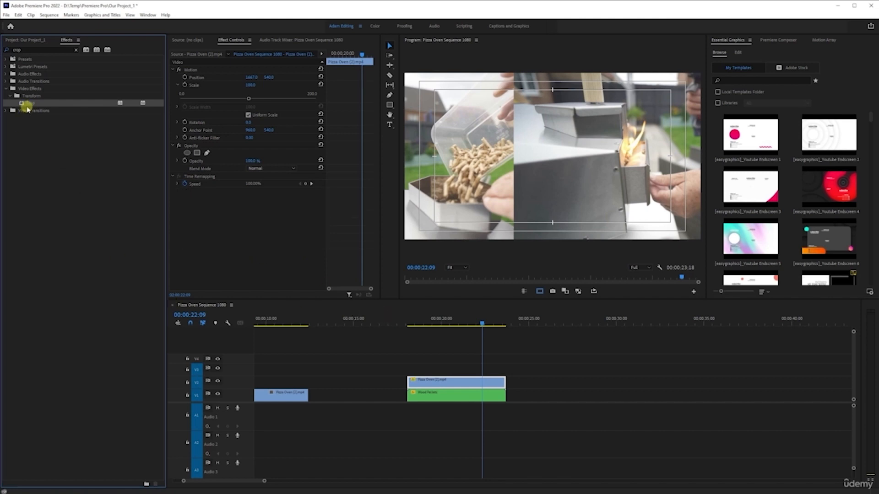
click(448, 383)
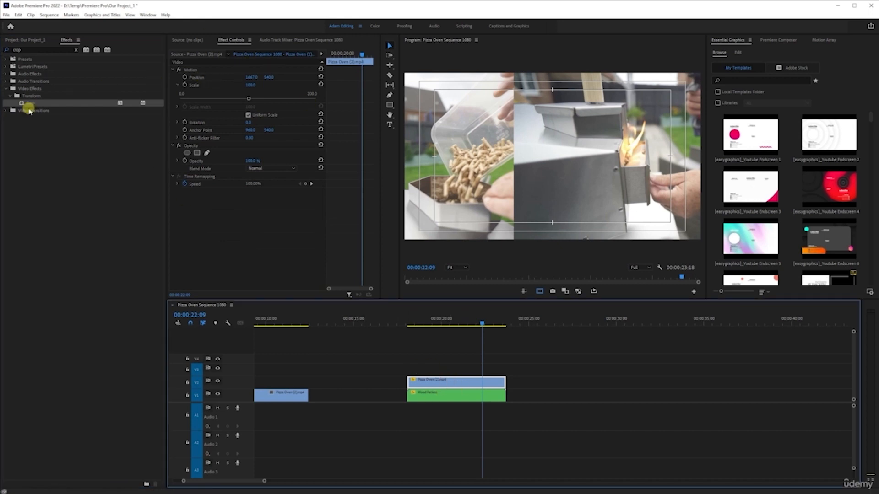
drag(27, 104, 235, 212)
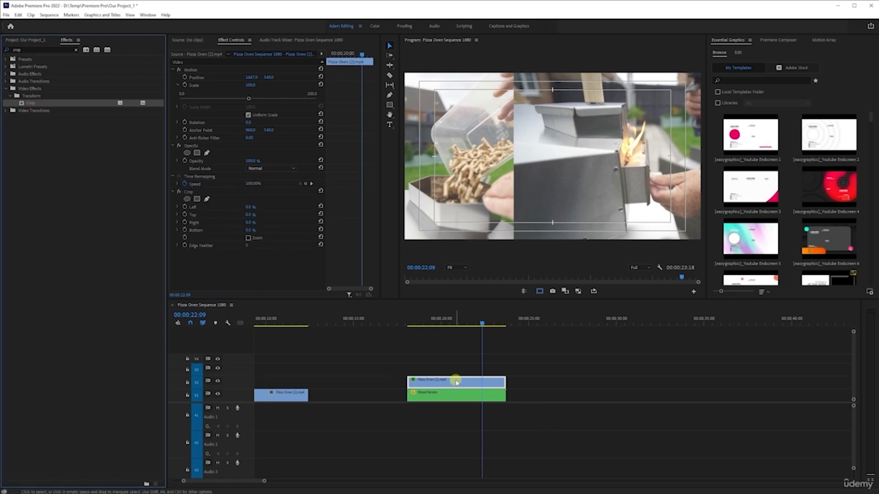
key(ctrl+z)
drag(29, 105, 463, 384)
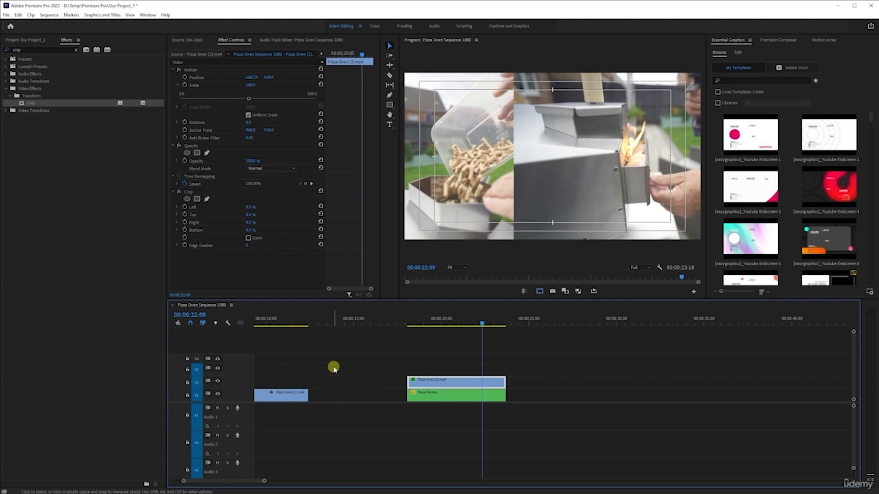
Crop the Pizza Oven clip's left side by about 13.1%
click(287, 321)
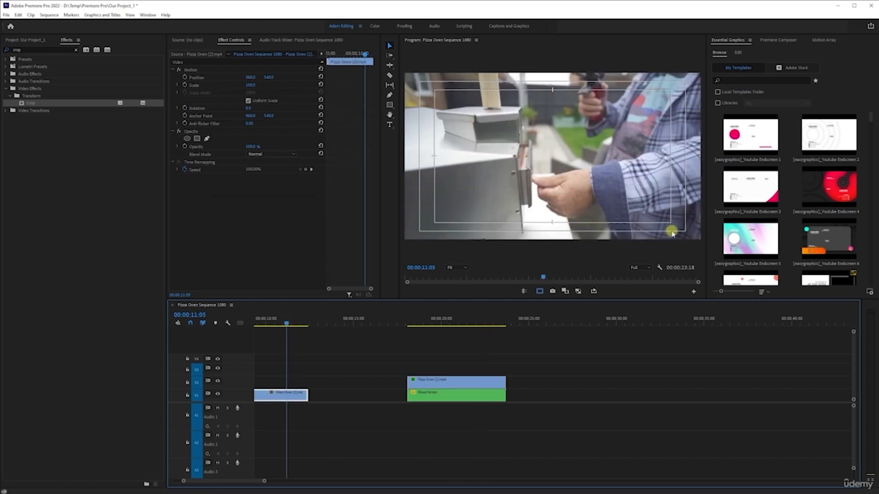
click(464, 321)
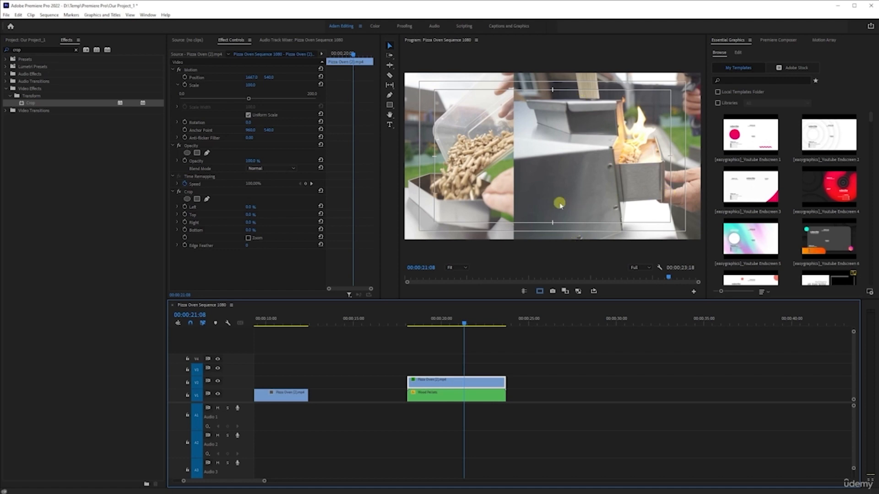
click(178, 208)
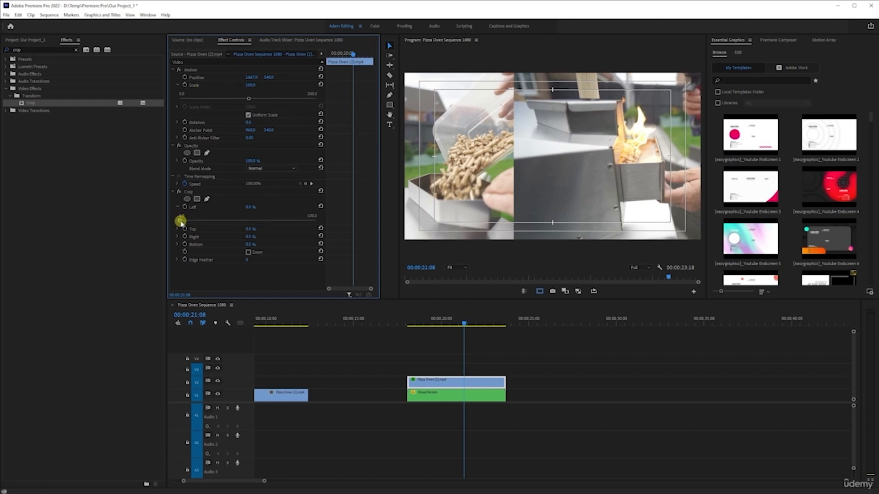
drag(179, 221, 198, 219)
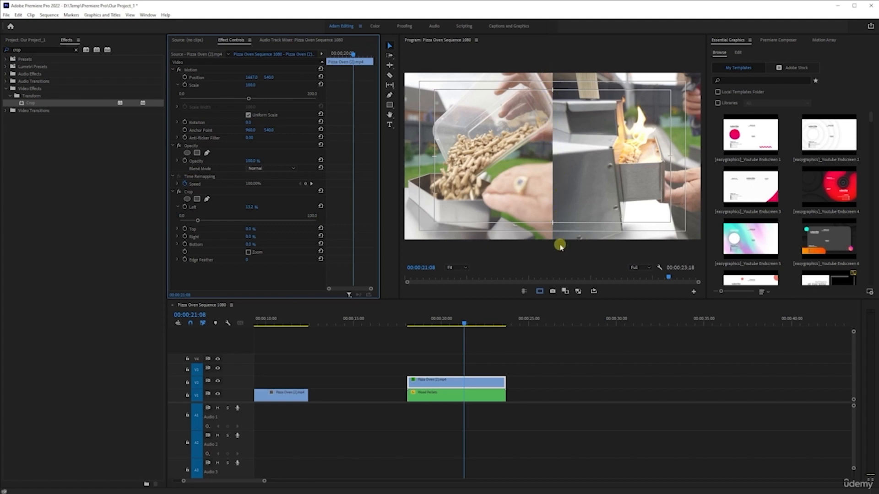
Hide the safe margins in the program monitor and browse the Window and View menus
click(540, 291)
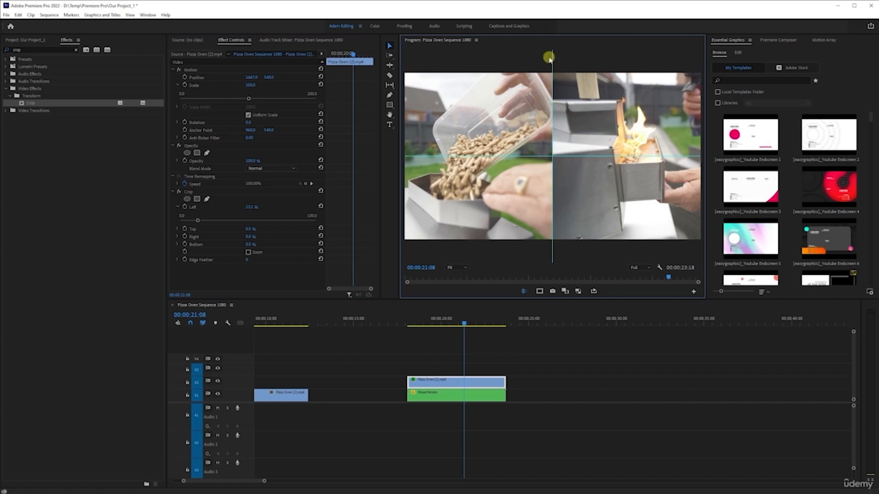
click(146, 15)
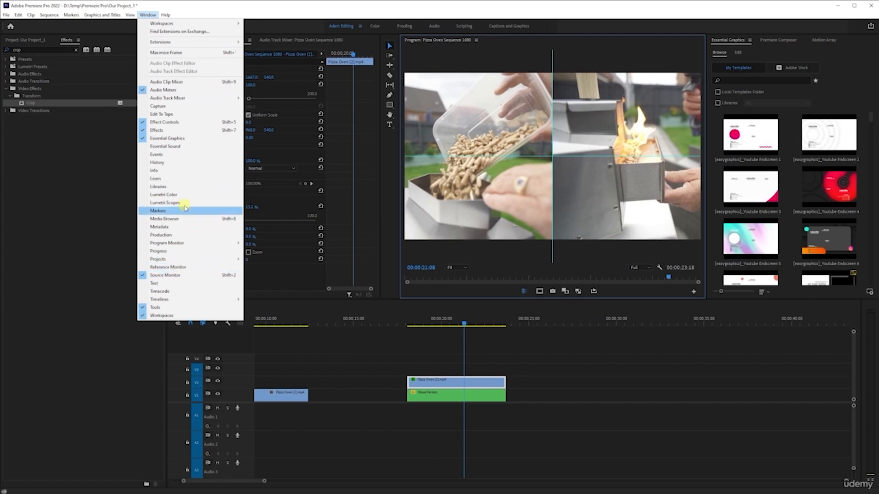
mouse_move(124, 14)
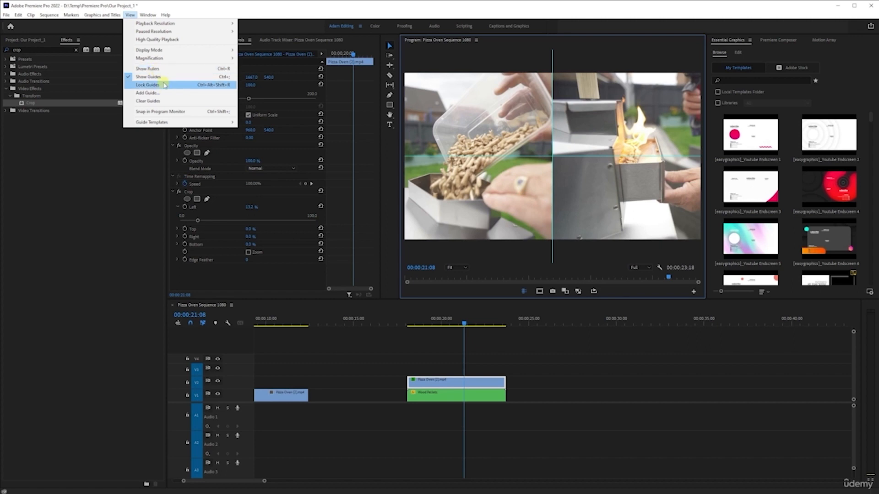
click(138, 4)
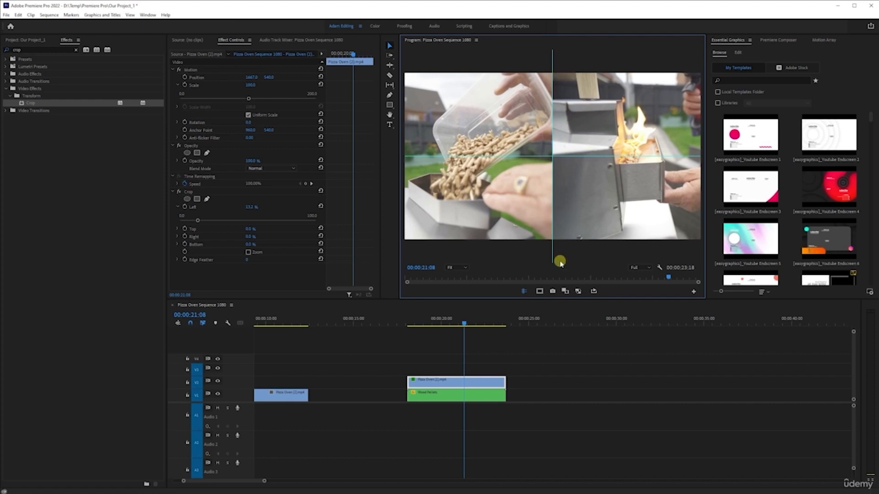
Play back the split-screen section of the sequence to review it
click(407, 320)
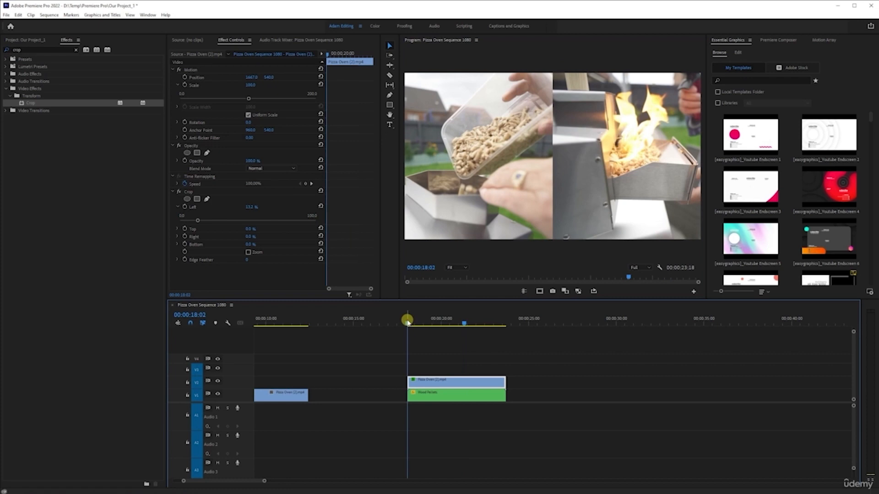
key(space)
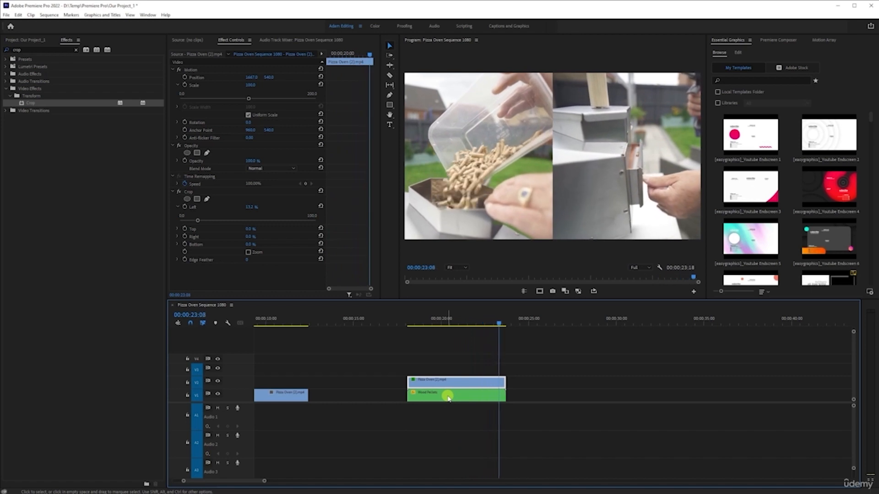
click(446, 321)
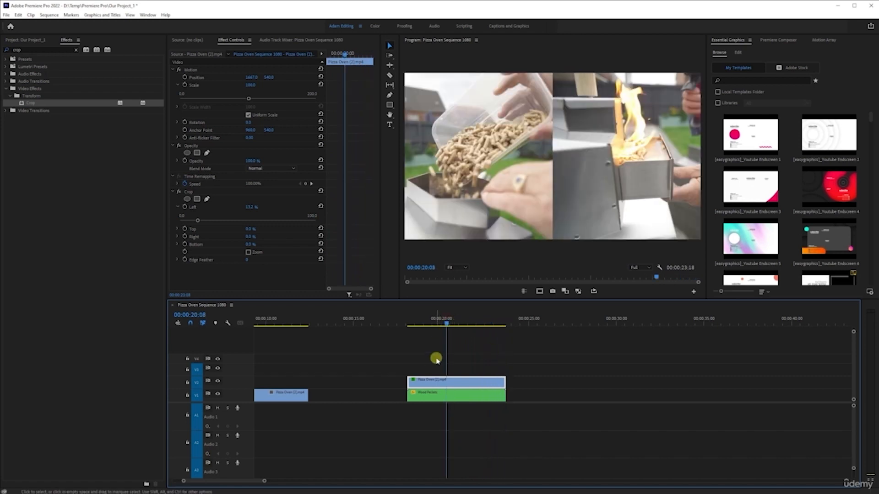
scroll(436, 365, up, 3)
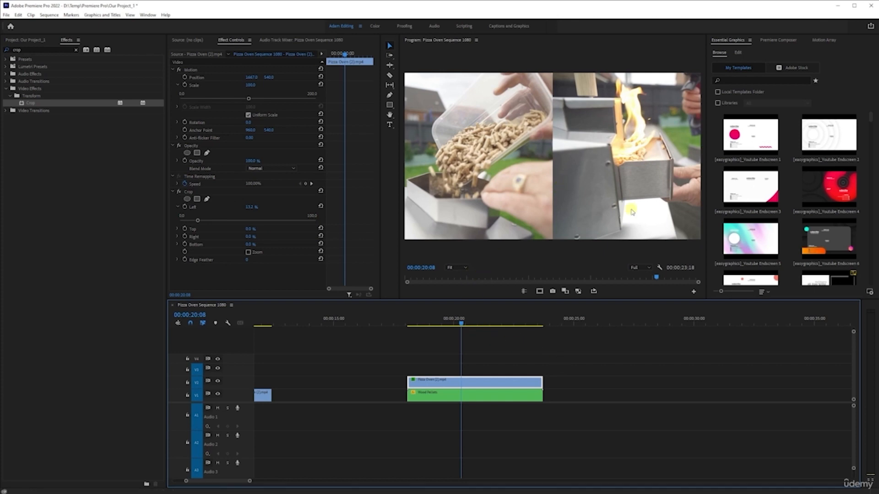
Undo the last six edits, removing the crop and split-screen positioning from the Pizza Oven clip
key(ctrl+z)
key(ctrl+z)
key(ctrl+z)
key(ctrl+z)
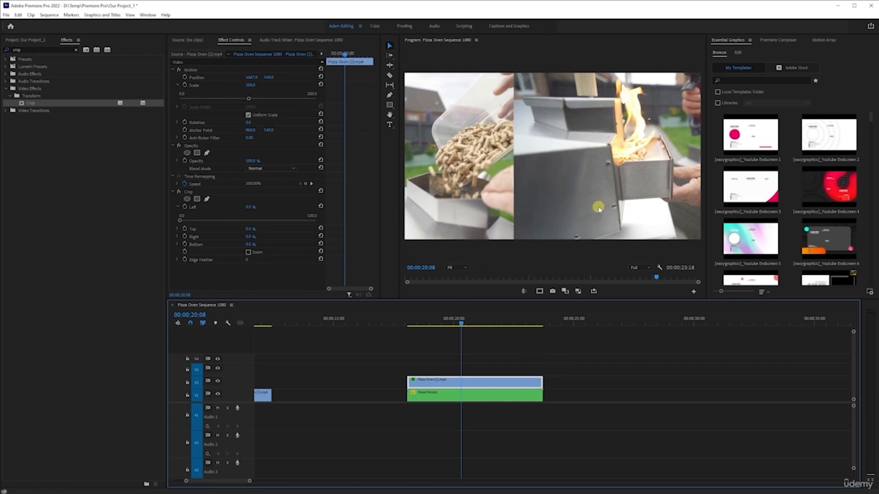
key(ctrl+z)
key(ctrl+z)
key(ctrl+z)
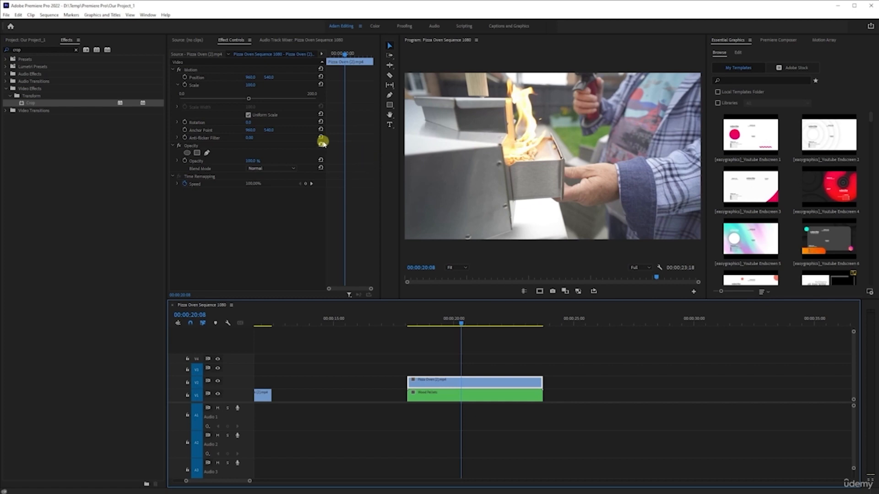
Move the Pizza Oven clip's anchor point to its bottom-right corner and scale the clip to 52.1%
click(238, 131)
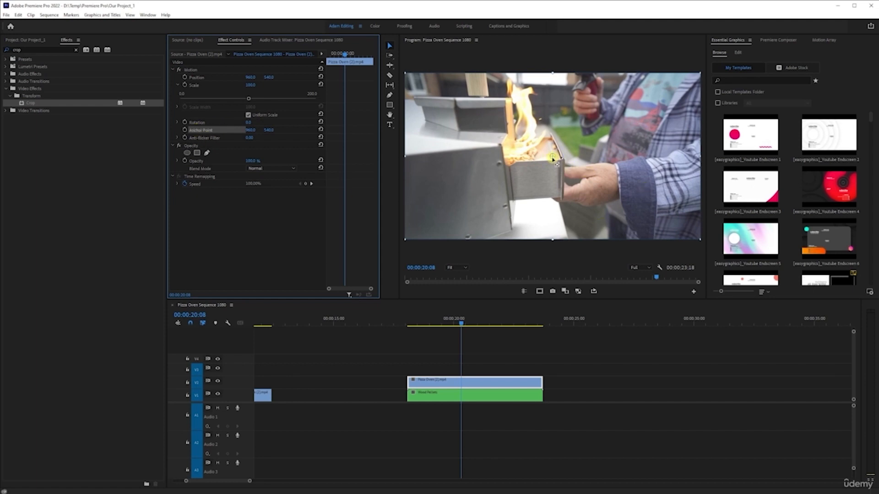
drag(553, 158, 700, 239)
drag(248, 99, 215, 104)
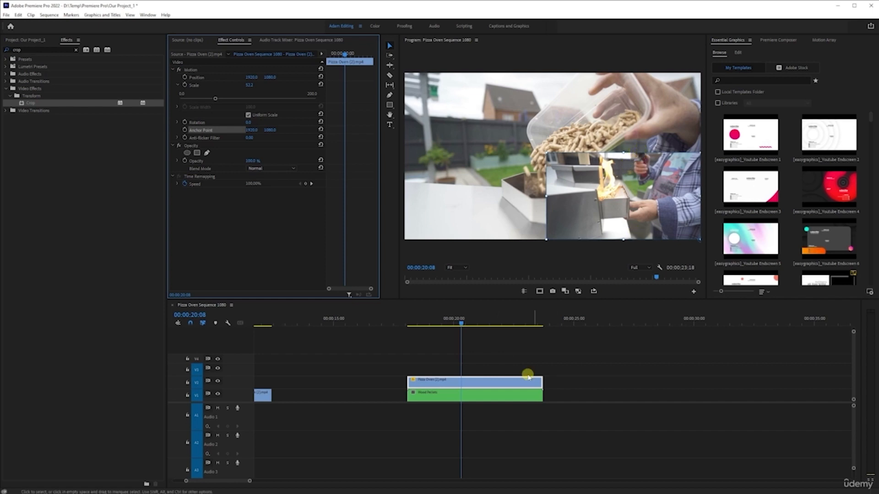
Shift the Pizza Oven clip's horizontal position to about 2243
click(504, 380)
drag(251, 78, 372, 82)
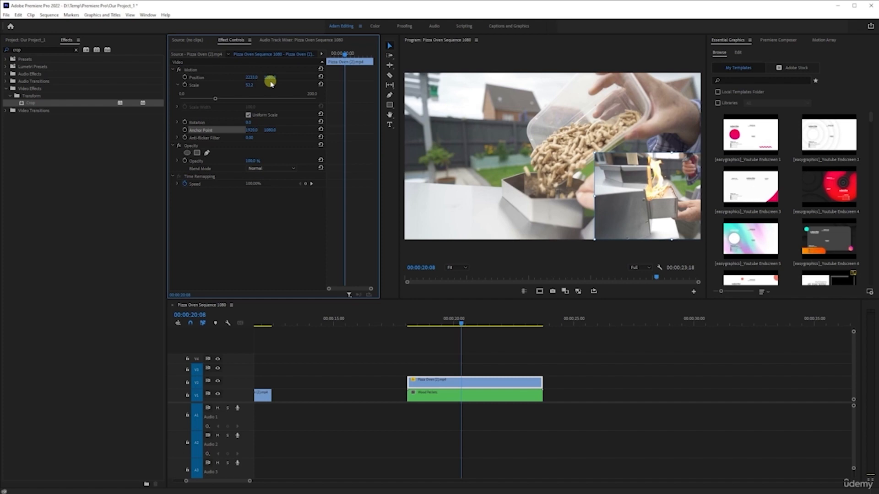
mouse_move(255, 77)
mouse_down()
mouse_move(281, 77)
mouse_move(253, 77)
mouse_up()
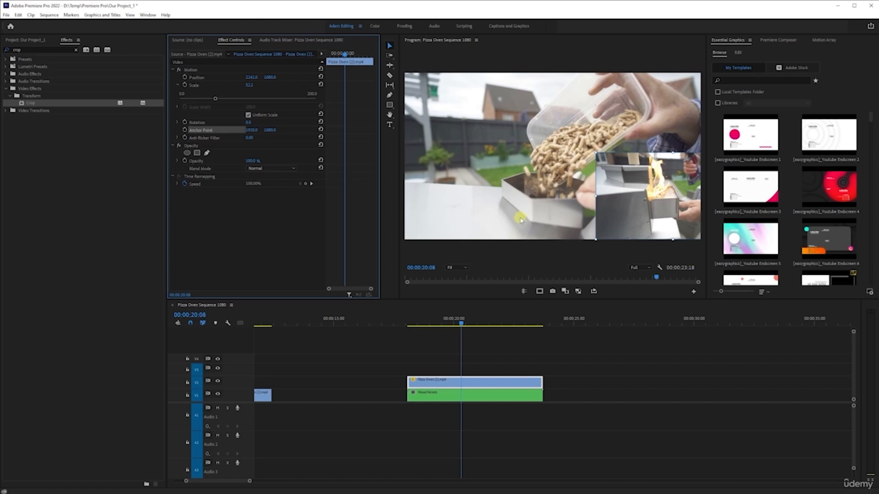
Undo the last three position and scale changes on the Pizza Oven clip
key(ctrl+z)
key(ctrl+z)
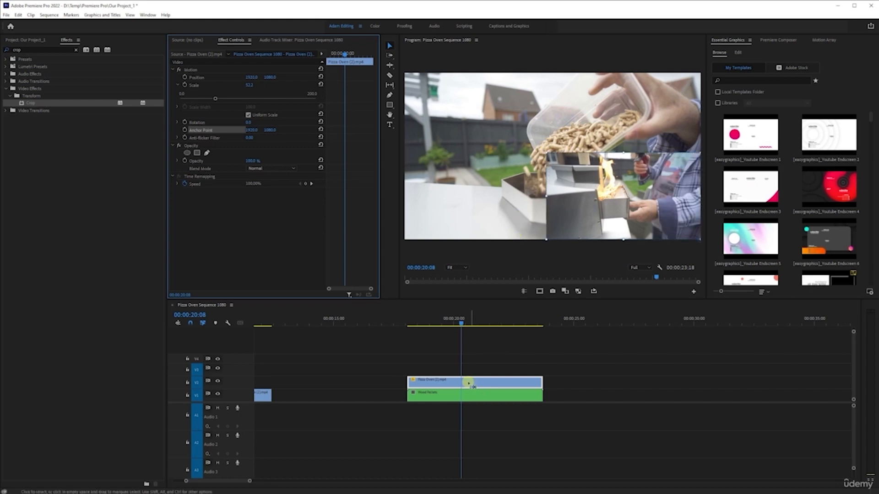
key(ctrl+z)
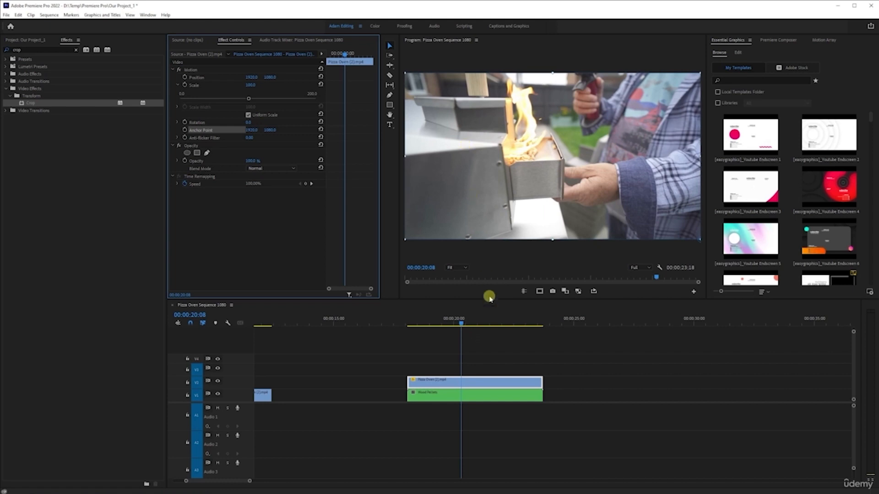
Swap the tracks so the Wood Pellets clip sits on V2 above the Pizza Oven clip on V1
click(447, 397)
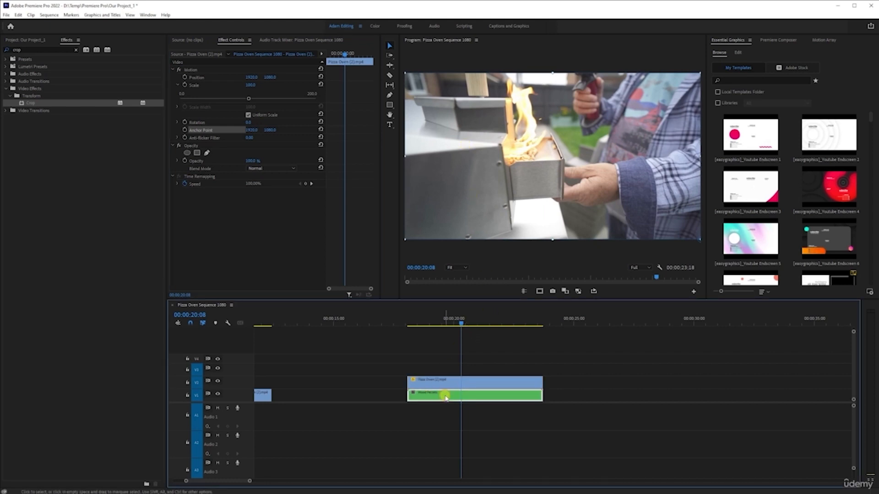
drag(446, 396, 485, 399)
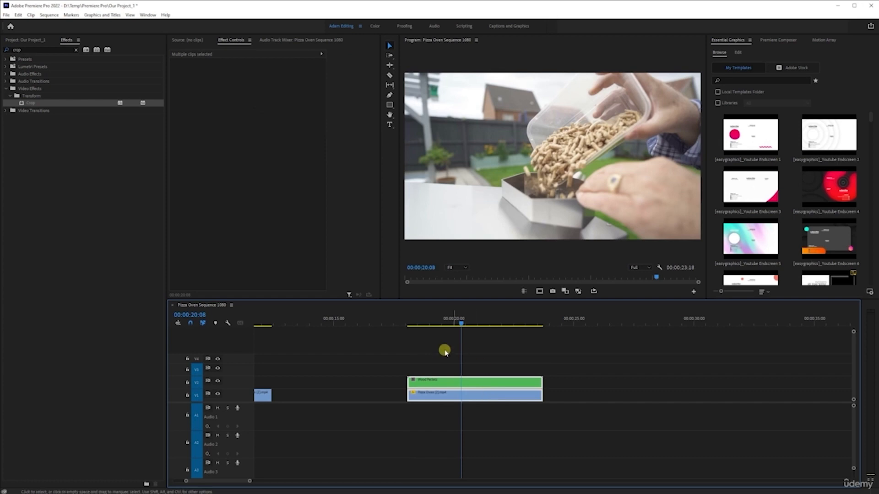
click(489, 317)
click(471, 353)
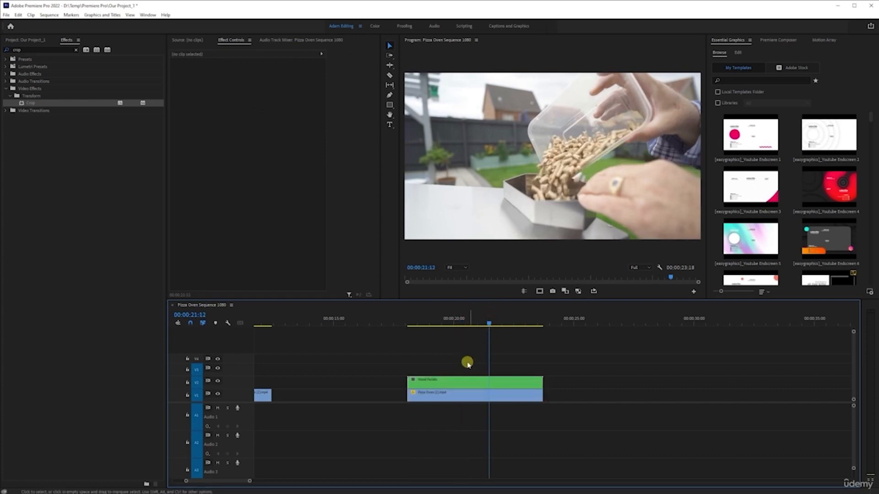
Move the Wood Pellets clip's anchor point to its top-left corner and scale it to 42.1%
click(462, 383)
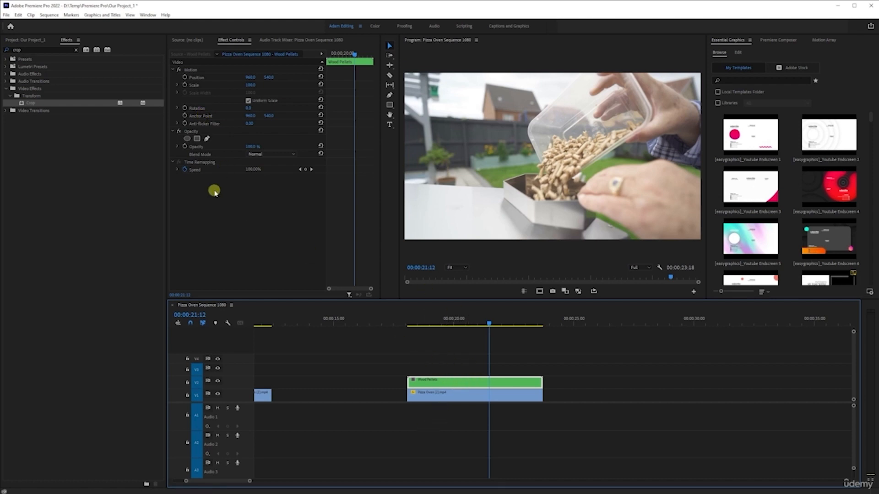
click(205, 117)
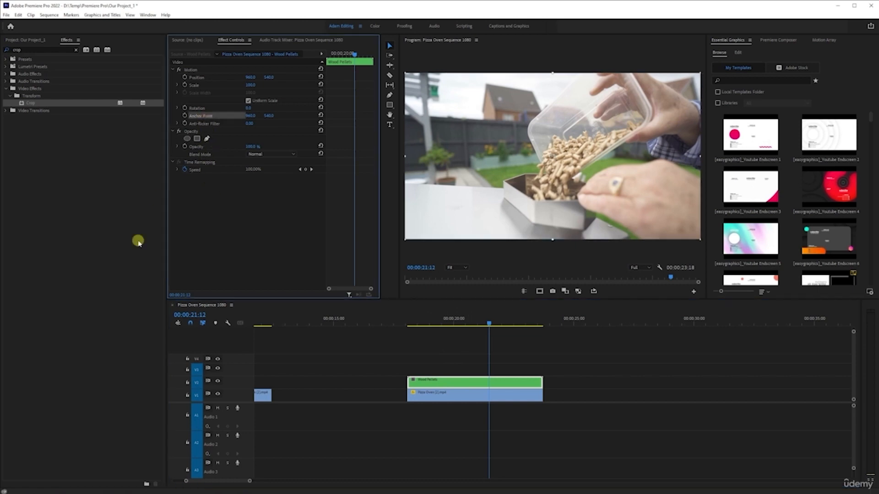
drag(553, 157, 408, 78)
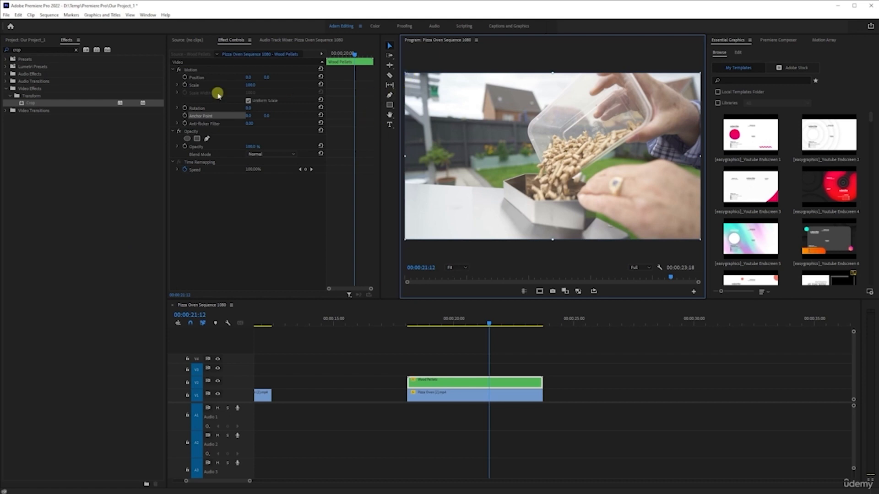
click(177, 84)
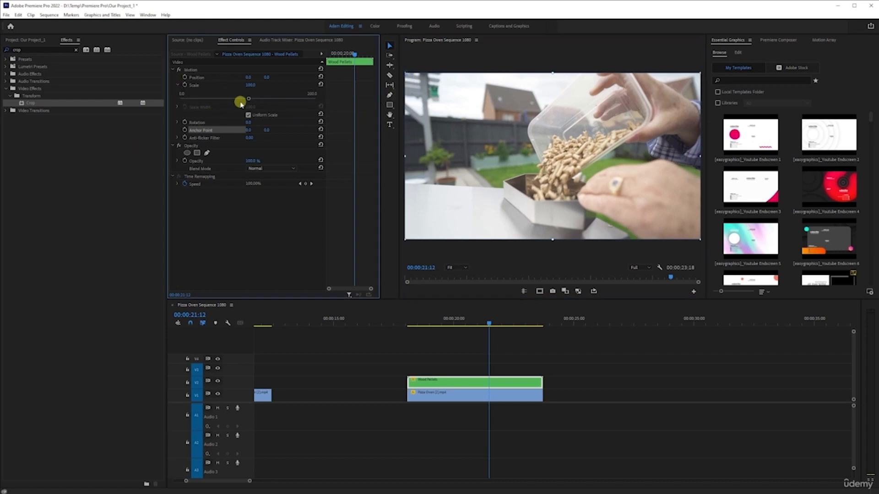
drag(250, 99, 209, 99)
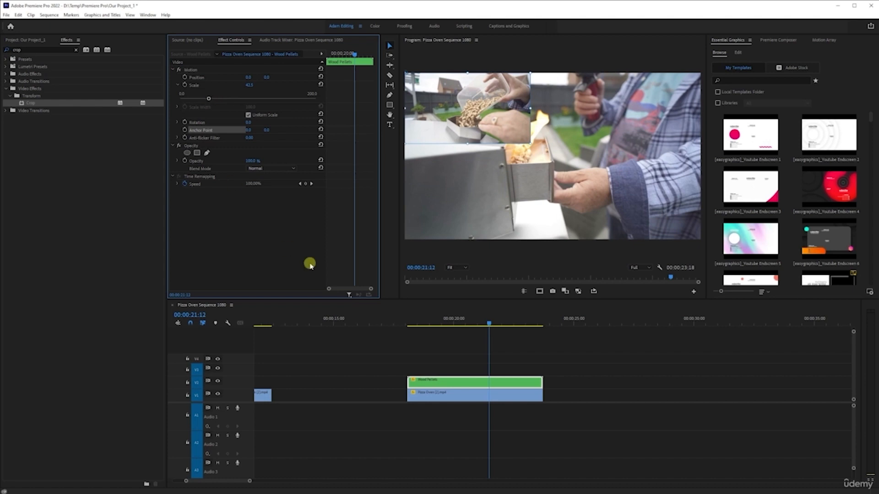
Set the Pizza Oven clip's horizontal position to 2143
click(489, 397)
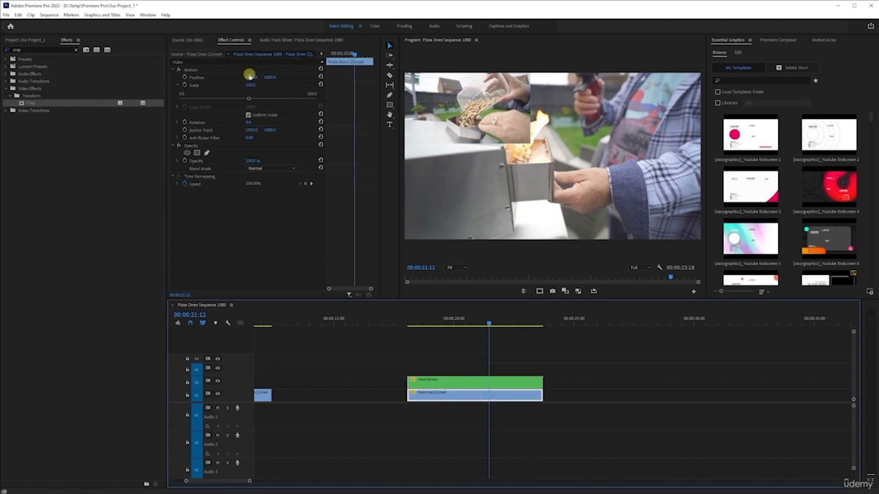
drag(249, 77, 362, 77)
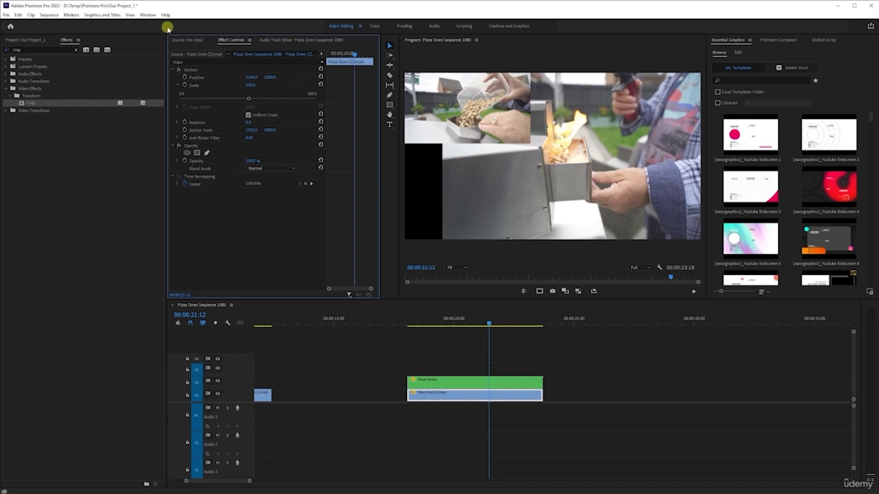
click(28, 40)
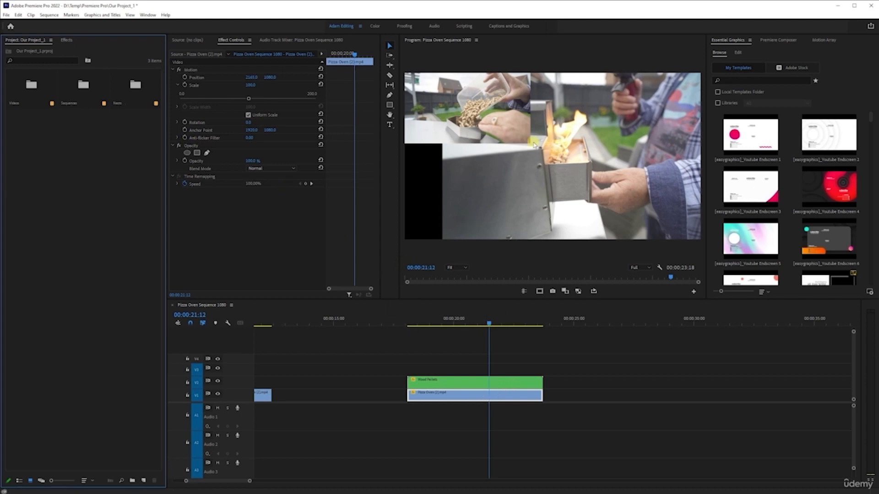
Offset the Wood Pellets clip's position to 46, 88 from the corner
click(461, 380)
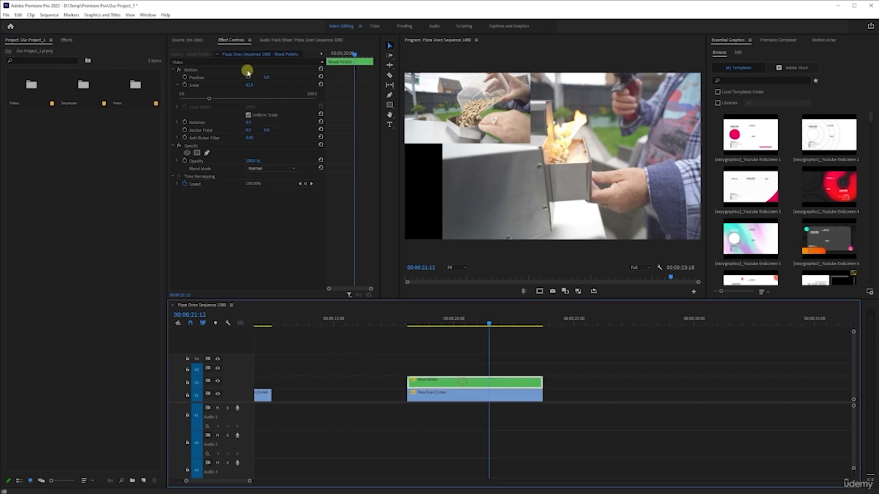
drag(268, 77, 304, 81)
drag(247, 77, 275, 77)
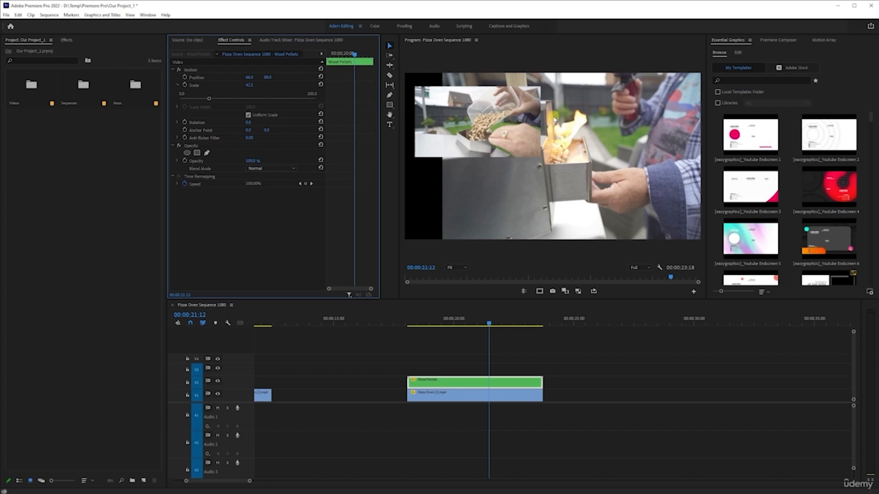
Search the effects for flip and apply Vertical Flip to the Pizza Oven clip on V1
click(510, 390)
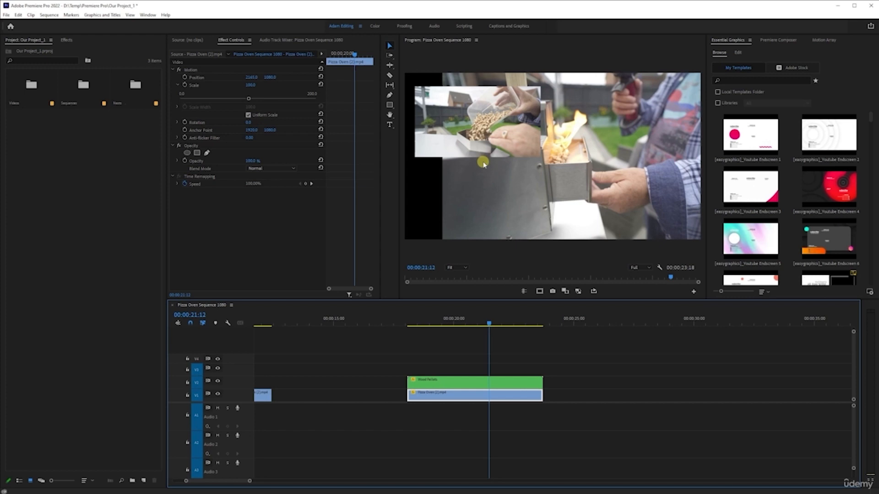
click(64, 39)
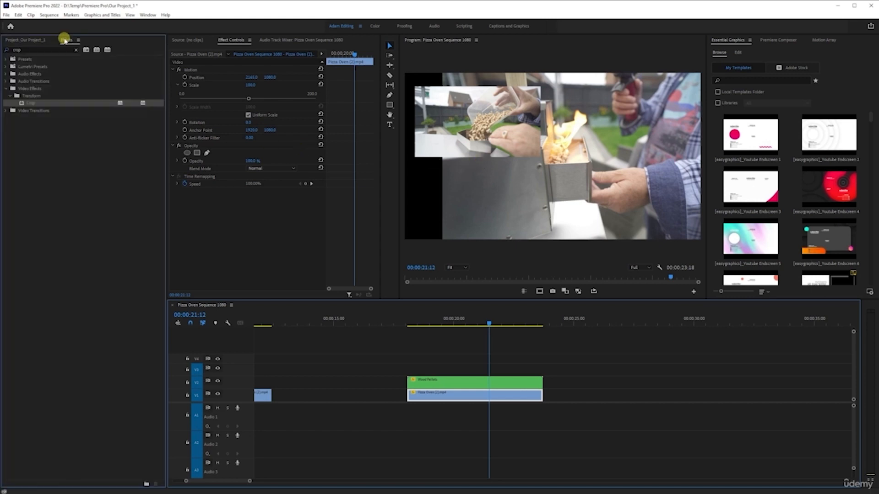
click(4, 51)
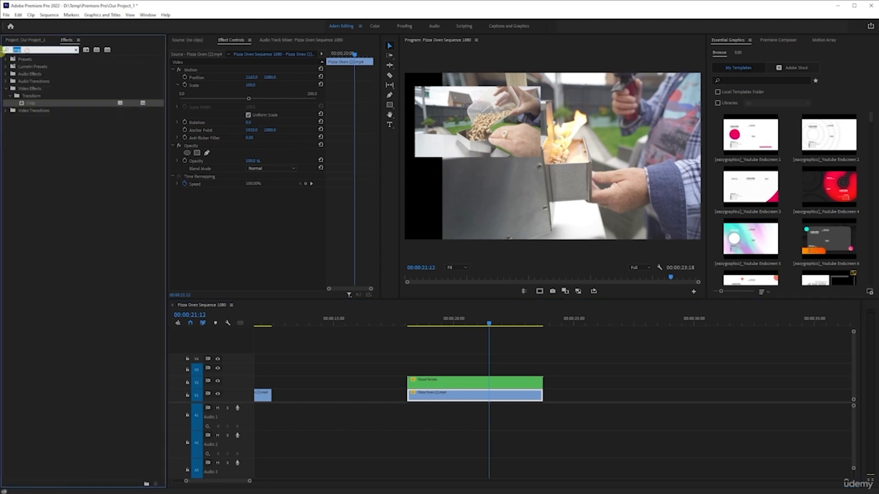
text(flip)
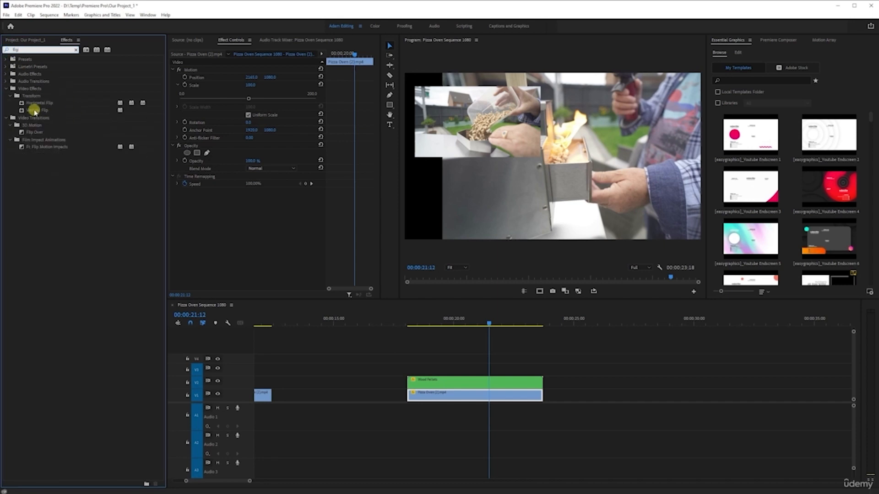
click(35, 110)
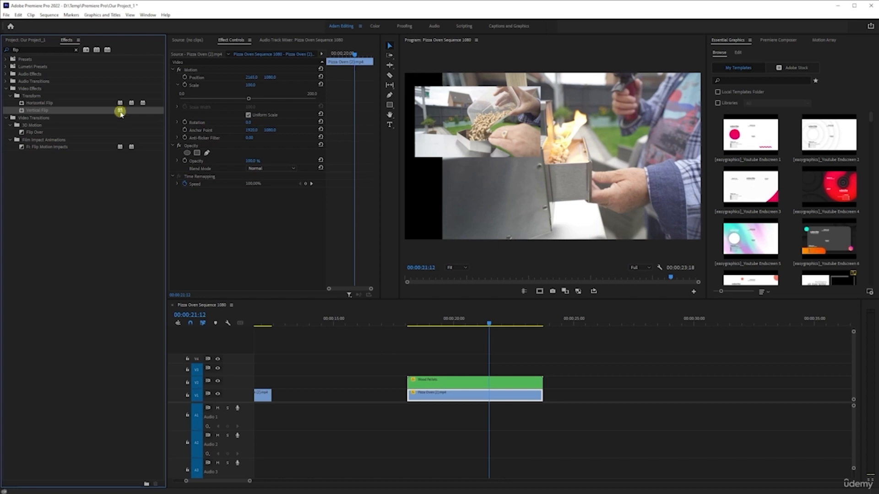
drag(36, 110, 478, 395)
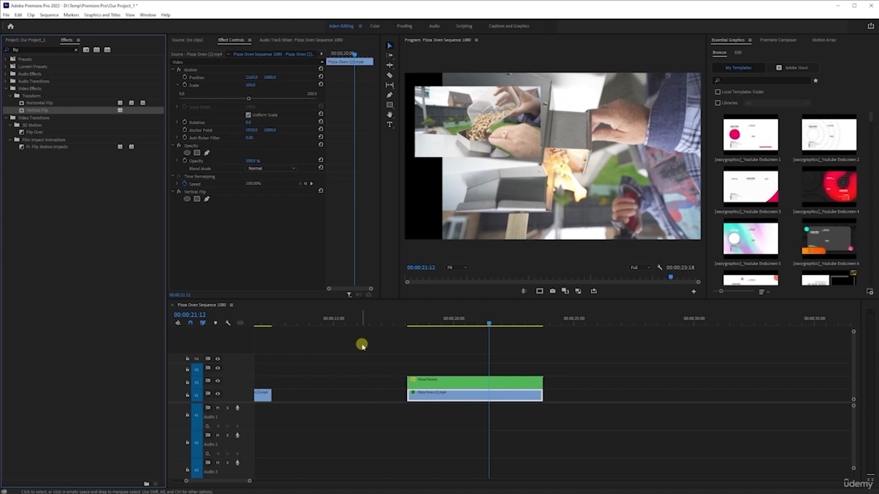
Replace the Vertical Flip with Horizontal Flip on the Pizza Oven clip and set its horizontal position to 2273
key(ctrl+z)
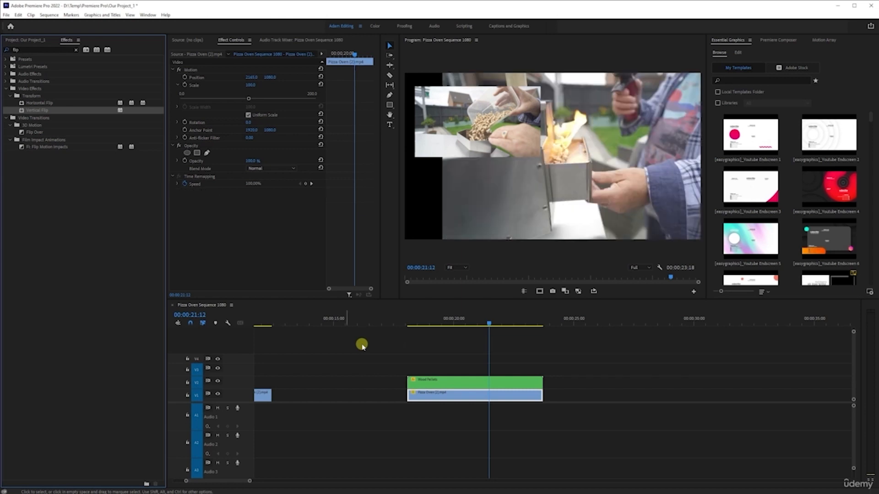
click(35, 103)
drag(31, 105, 474, 399)
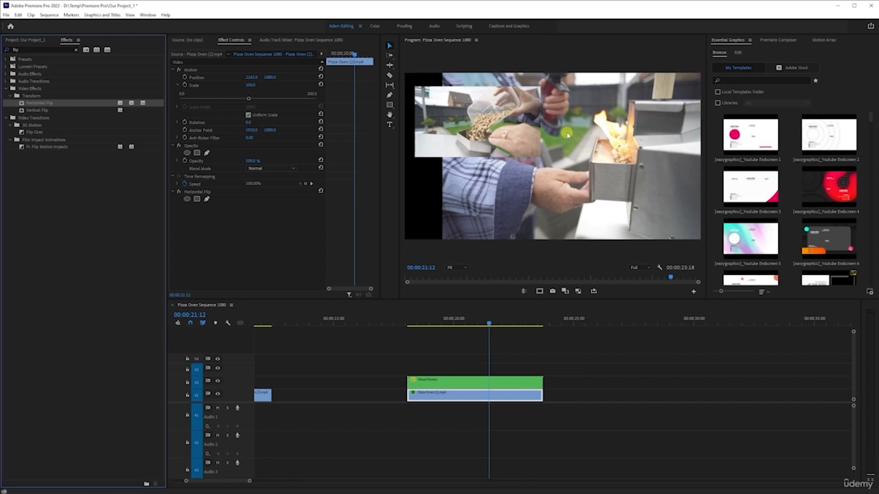
click(179, 192)
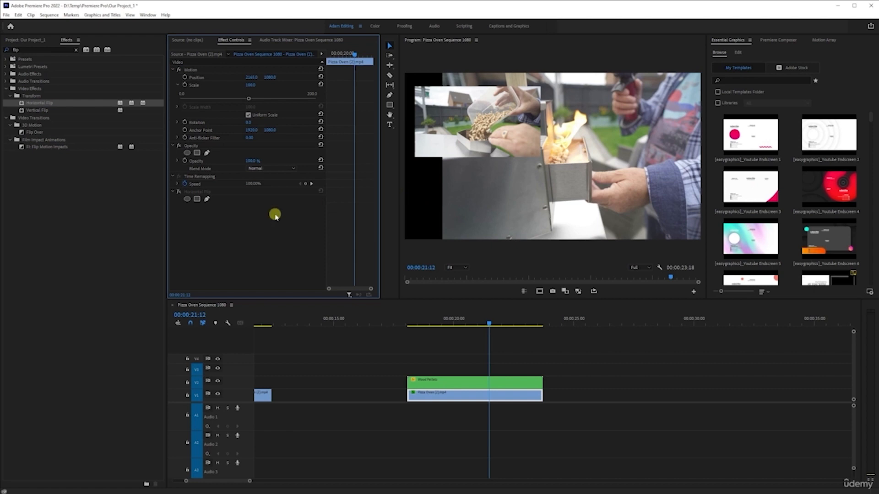
click(179, 191)
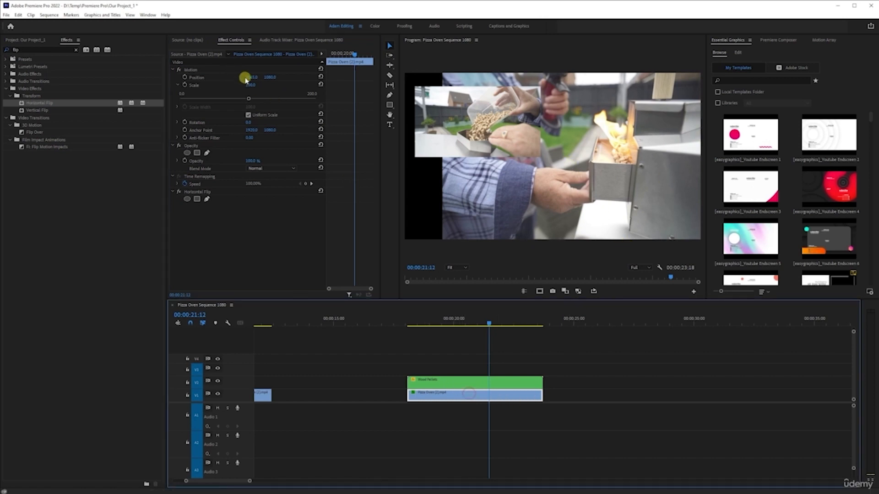
drag(251, 78, 300, 81)
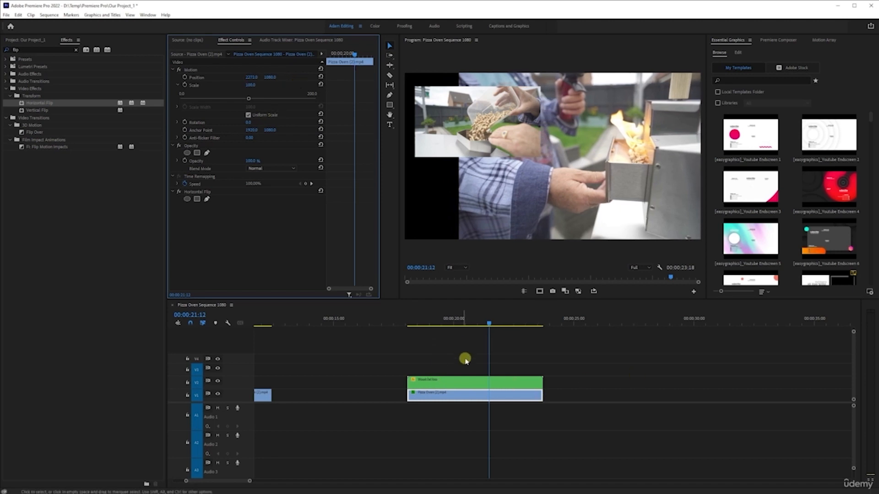
Scale the Wood Pellets clip to 54.5% and move it to about 32.7, 53.4 near the frame's top-left corner
click(458, 381)
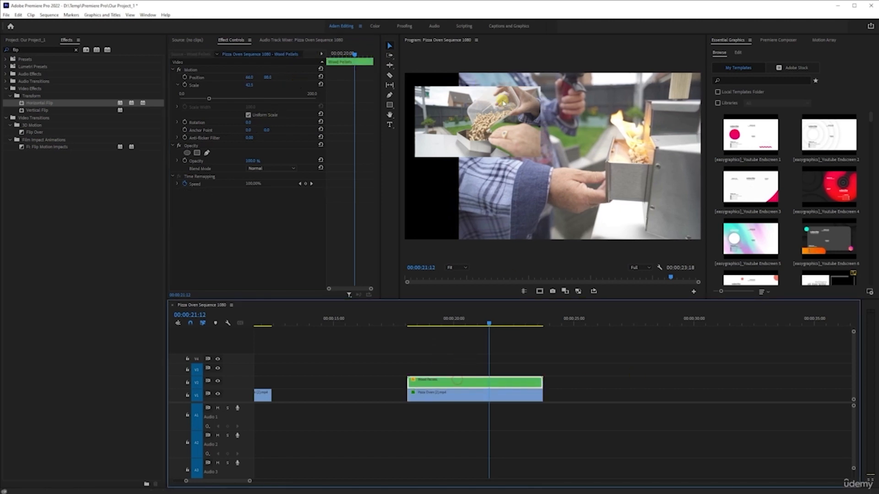
drag(209, 97, 217, 98)
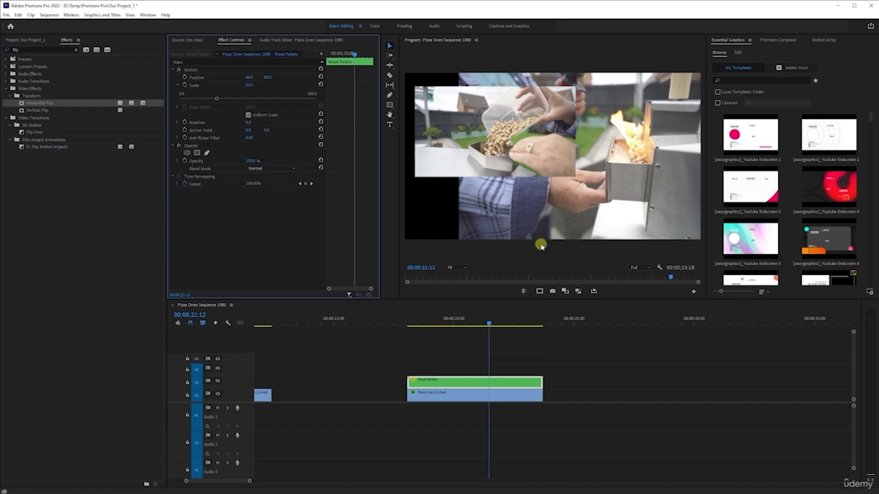
click(456, 386)
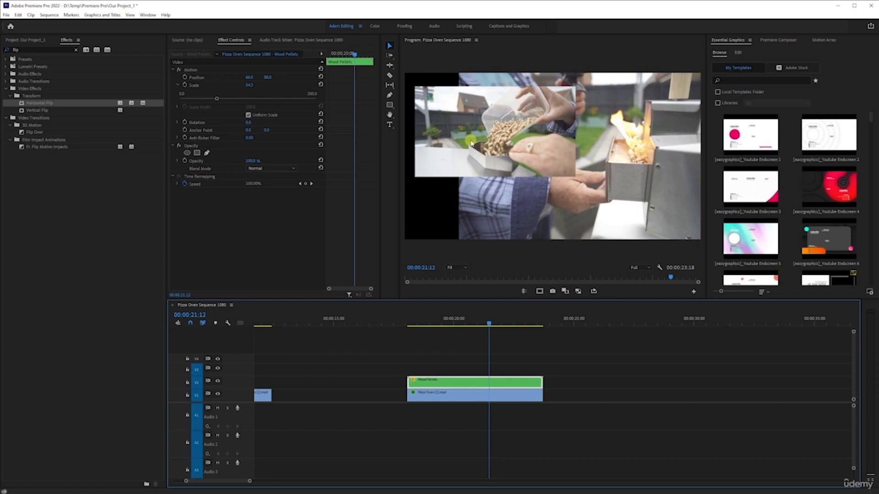
click(192, 70)
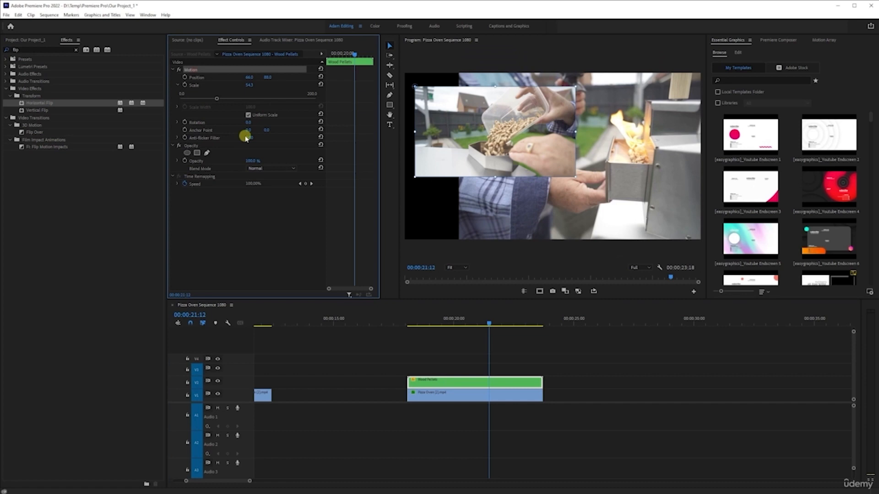
drag(473, 154, 467, 144)
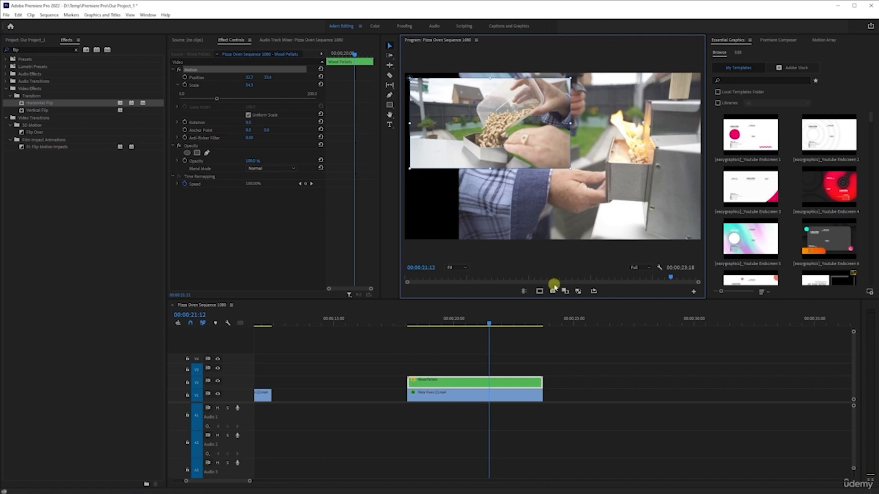
Search the effects for crop, apply Crop to the Pizza Oven clip and crop its bottom by 14.6%
click(465, 392)
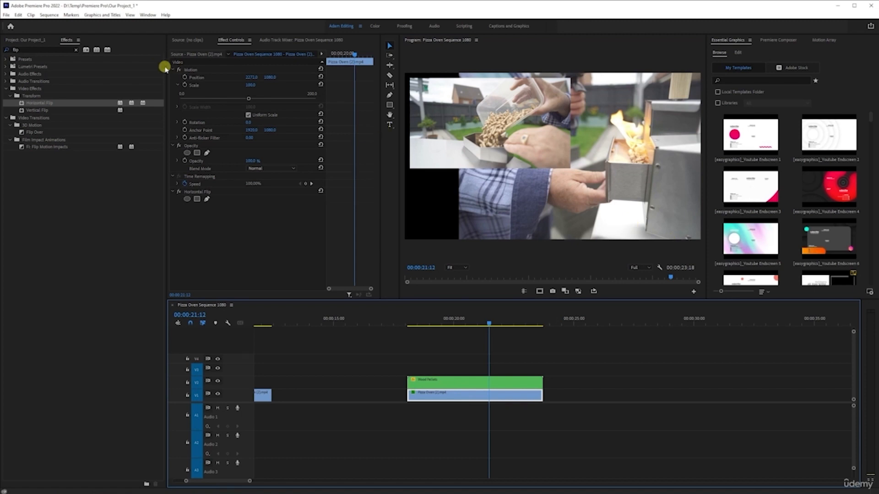
click(42, 47)
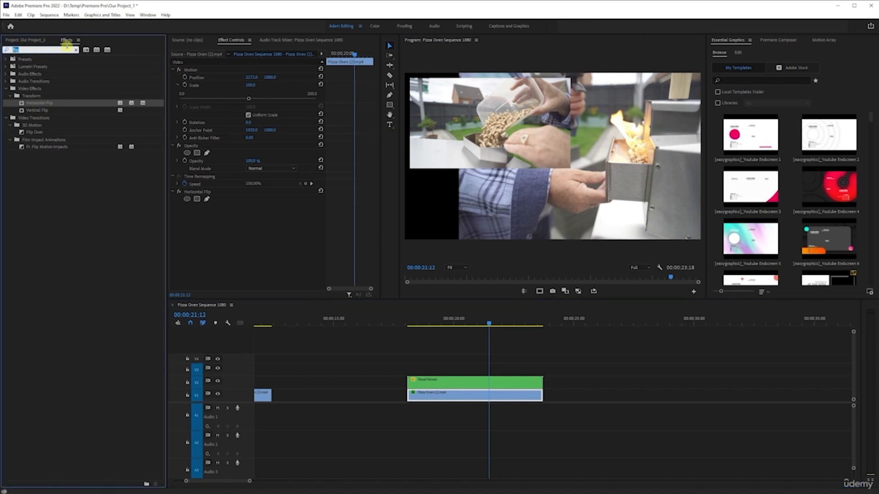
text(crop)
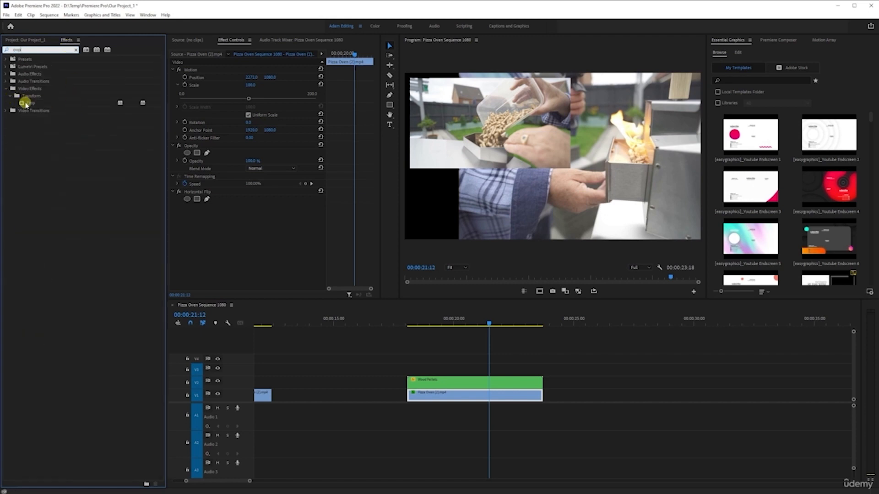
click(26, 104)
drag(588, 260, 500, 392)
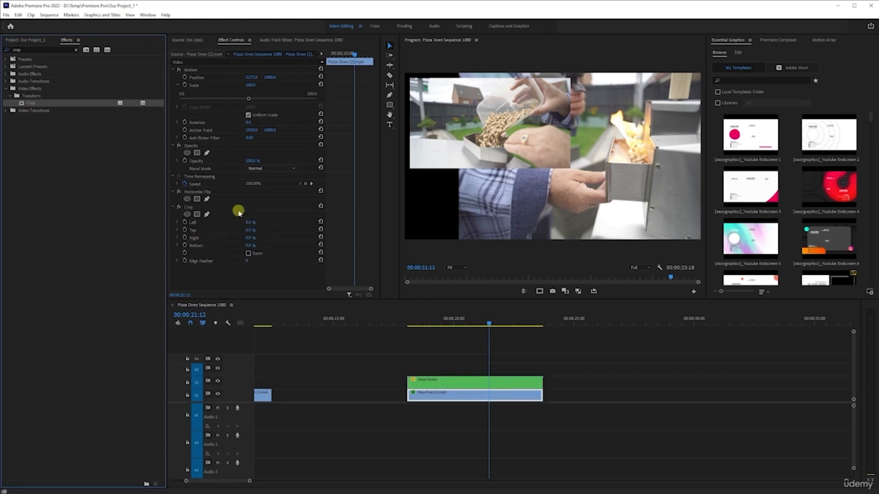
click(176, 246)
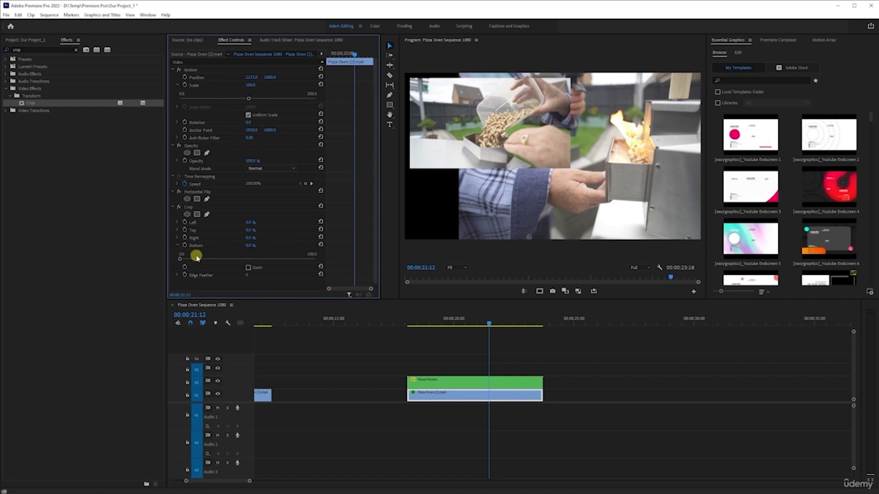
drag(180, 258, 200, 258)
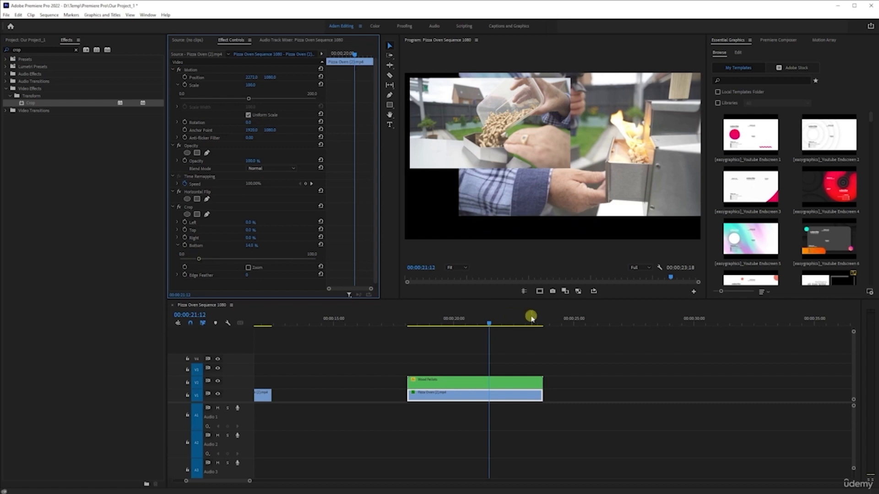
Reposition the Pizza Oven clip to about 2173, 1128
click(476, 384)
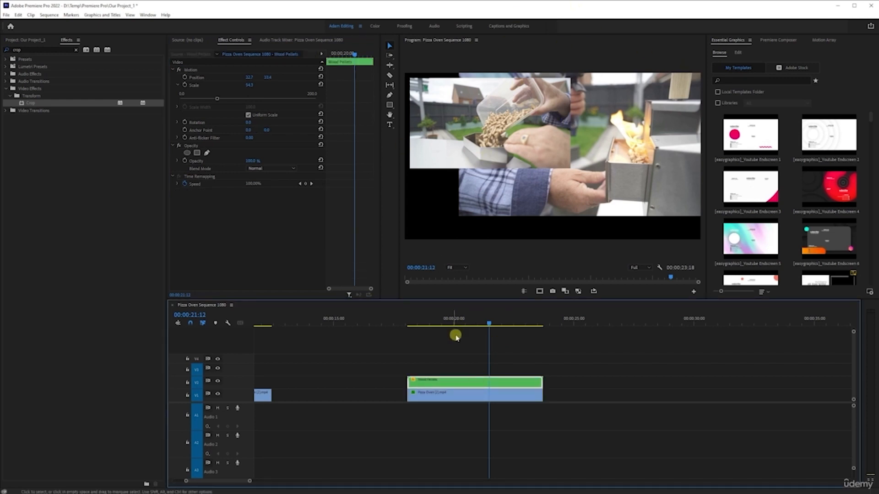
click(442, 396)
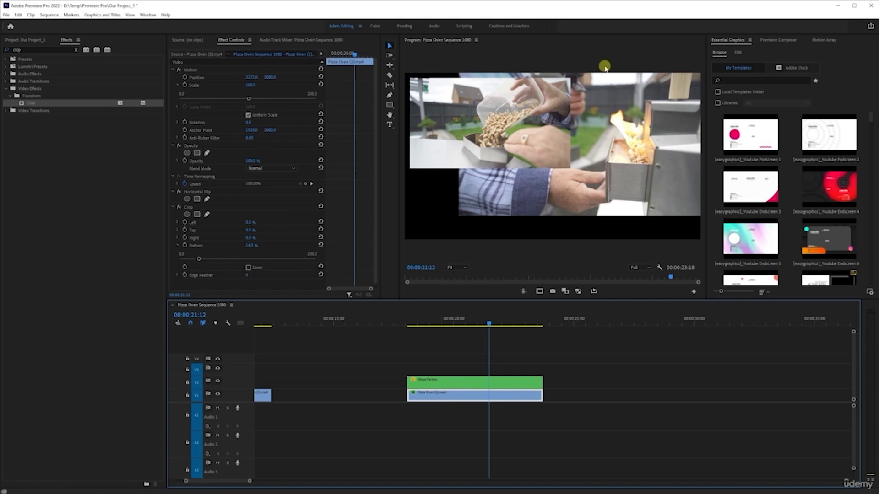
mouse_move(270, 76)
mouse_down()
mouse_move(303, 79)
mouse_move(27, 79)
mouse_move(254, 75)
mouse_up()
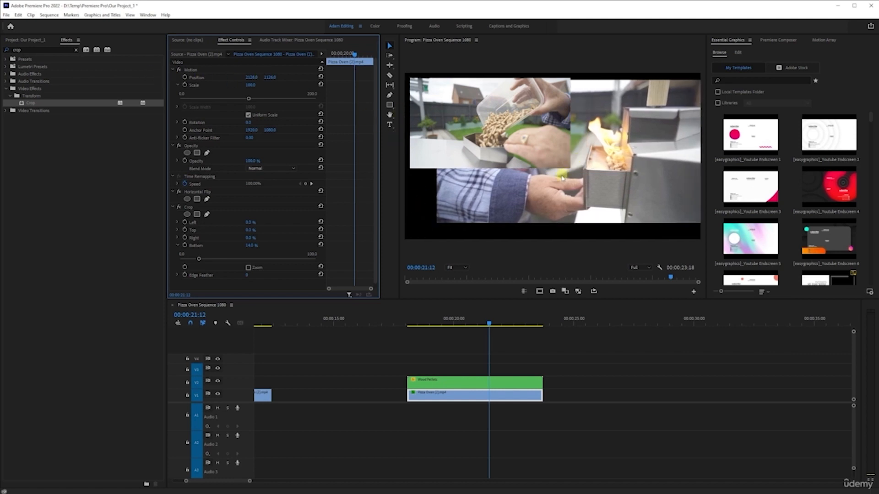
click(258, 78)
drag(252, 79, 273, 81)
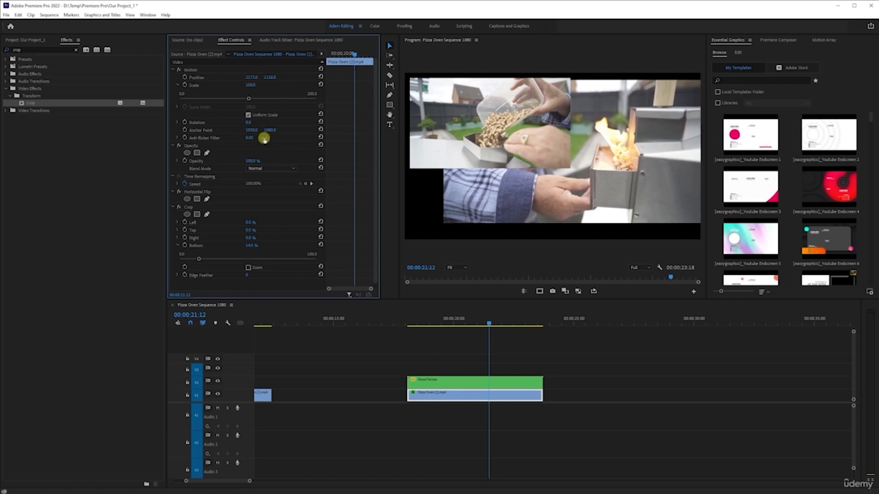
click(462, 397)
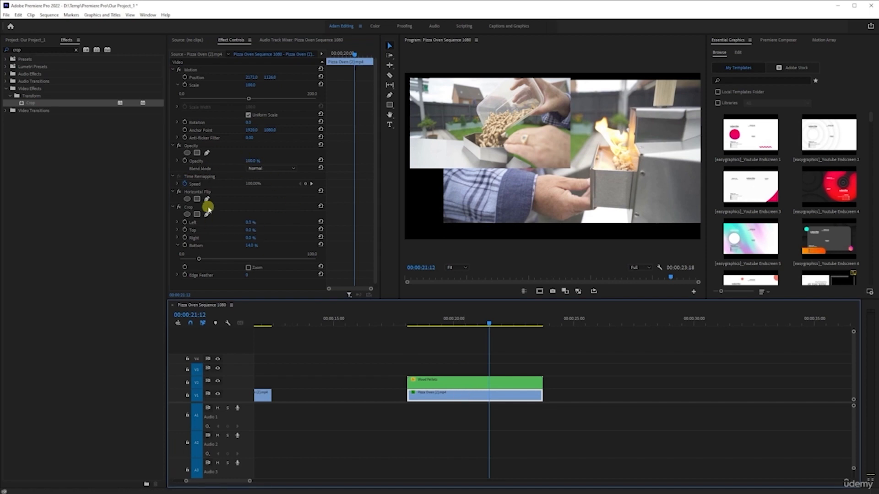
Crop the Pizza Oven clip's right side by 21.5% and set its position to 2217, 1177
click(178, 238)
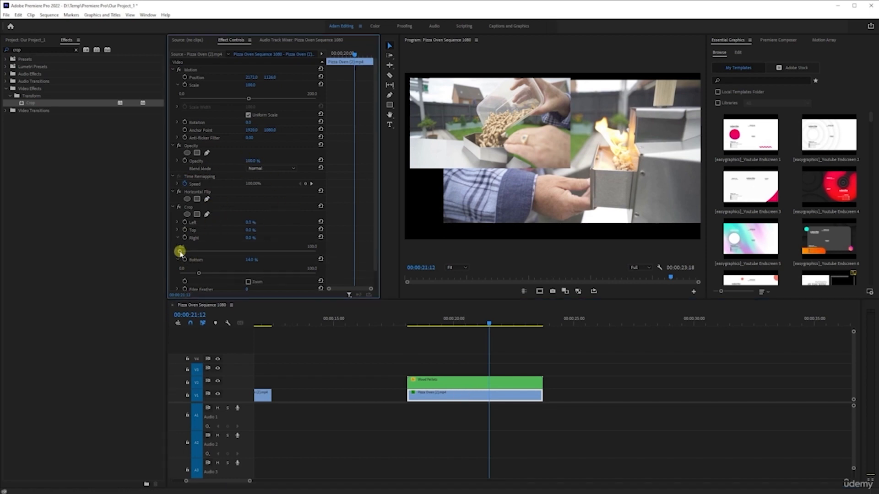
drag(179, 251, 180, 250)
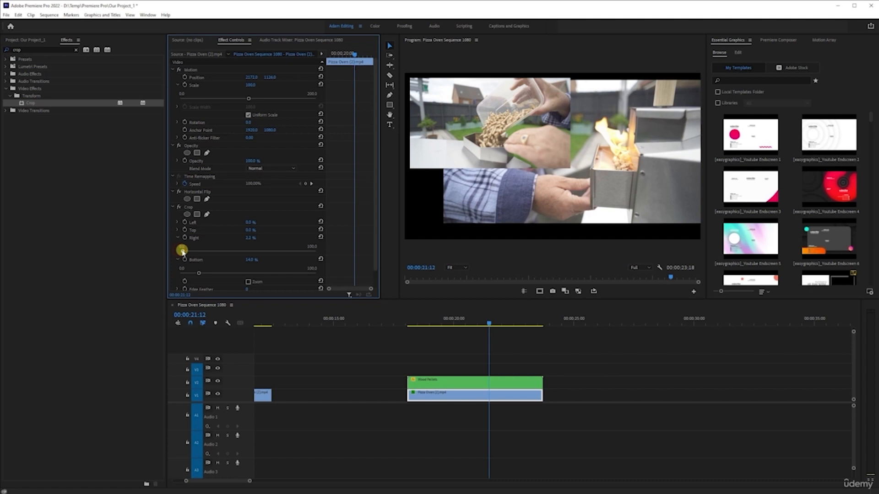
drag(192, 251, 210, 252)
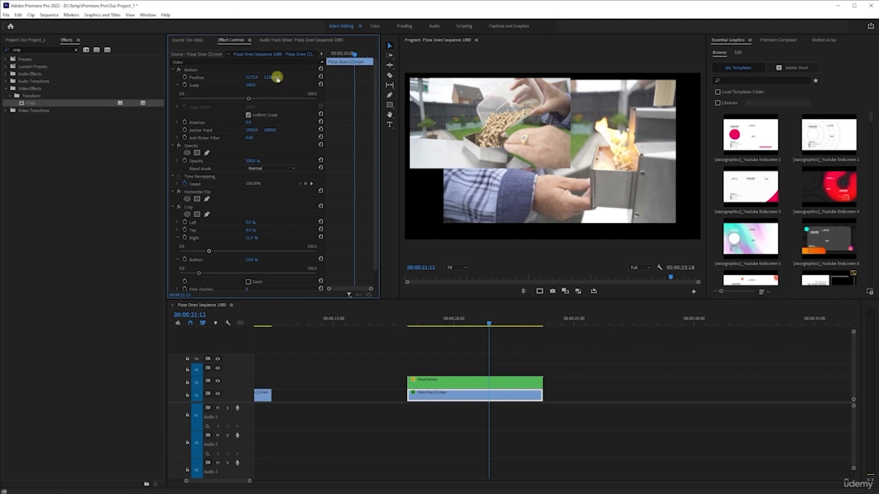
mouse_move(275, 77)
mouse_down()
mouse_move(292, 75)
mouse_move(270, 78)
mouse_up()
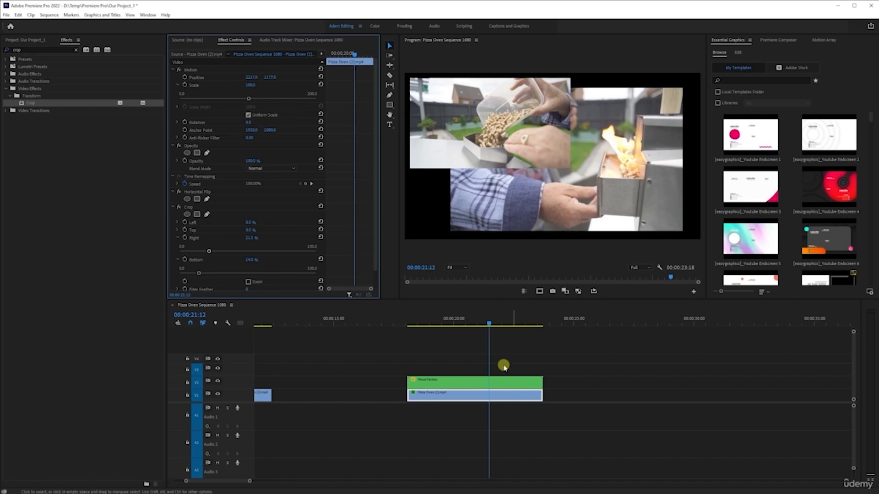
Play back the split-screen section of the sequence to review the composite
click(408, 320)
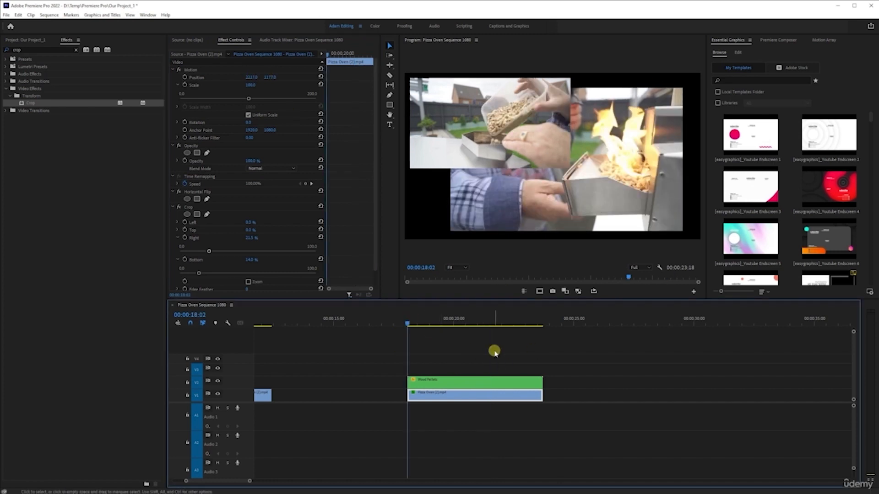
key(space)
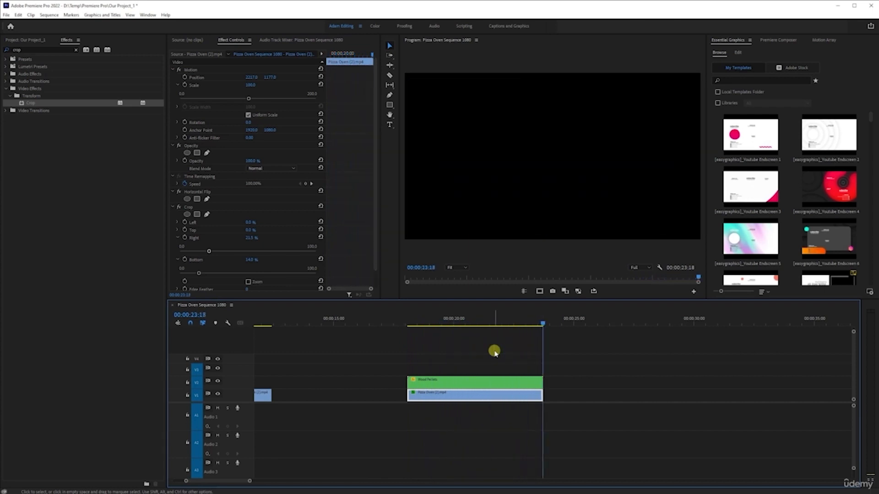
click(468, 324)
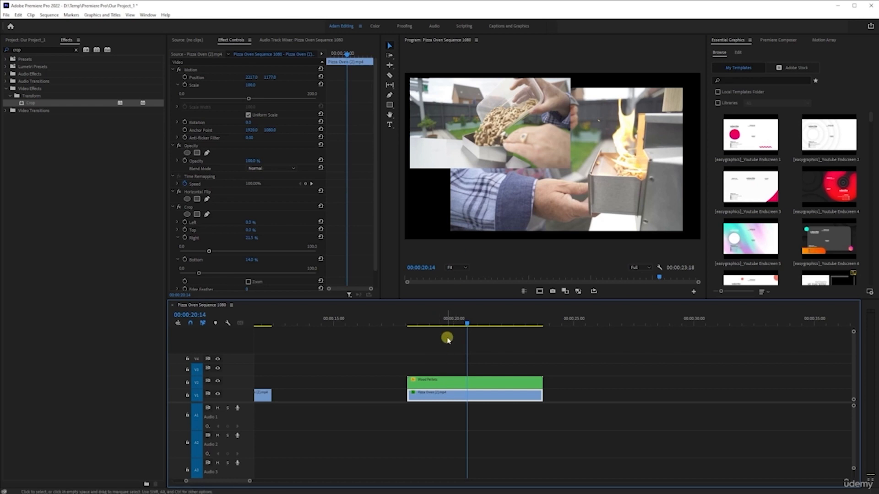
click(25, 40)
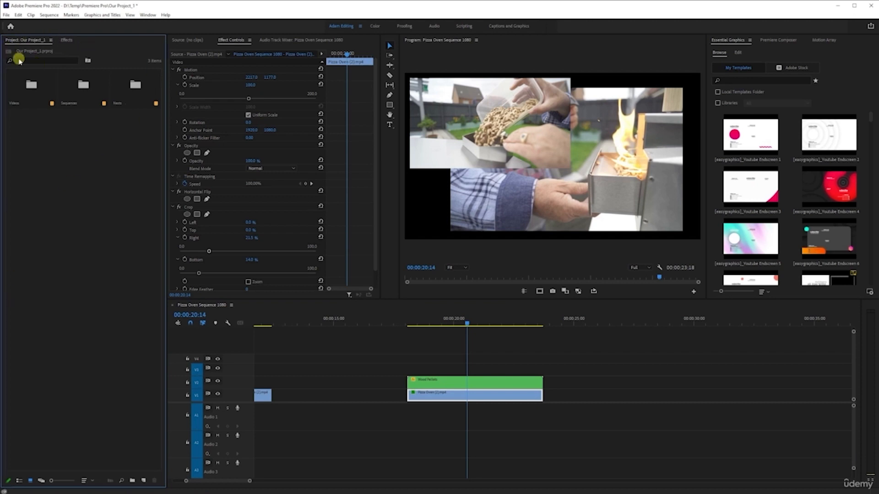
click(66, 40)
right_click(73, 181)
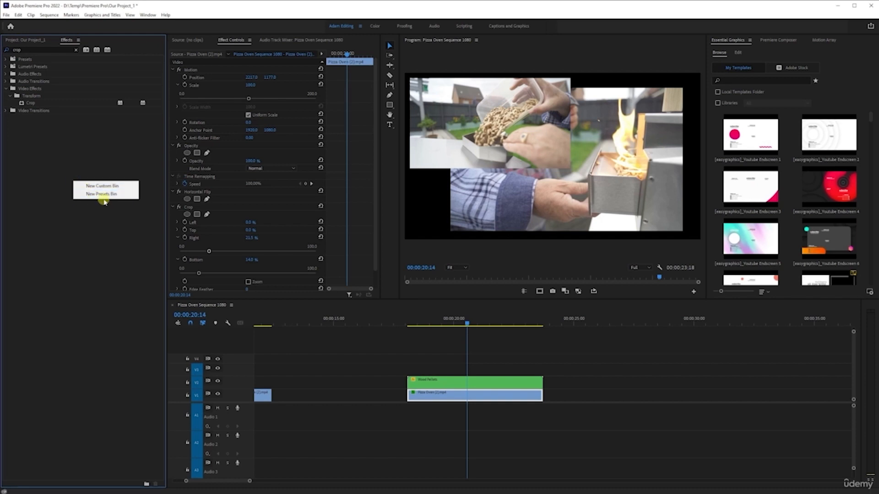
click(85, 293)
click(28, 38)
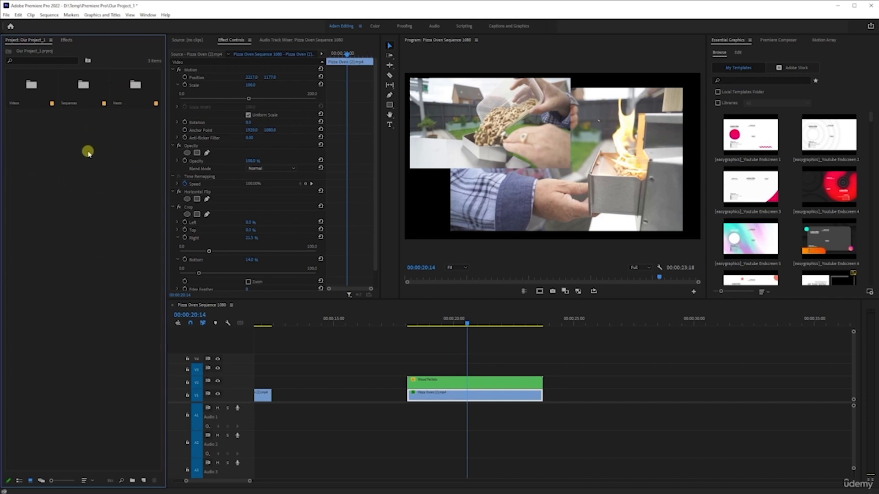
right_click(83, 167)
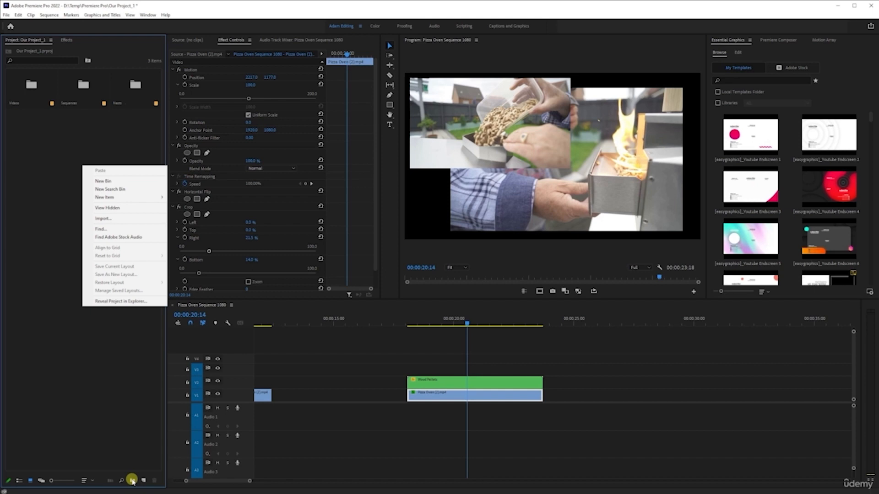
click(71, 357)
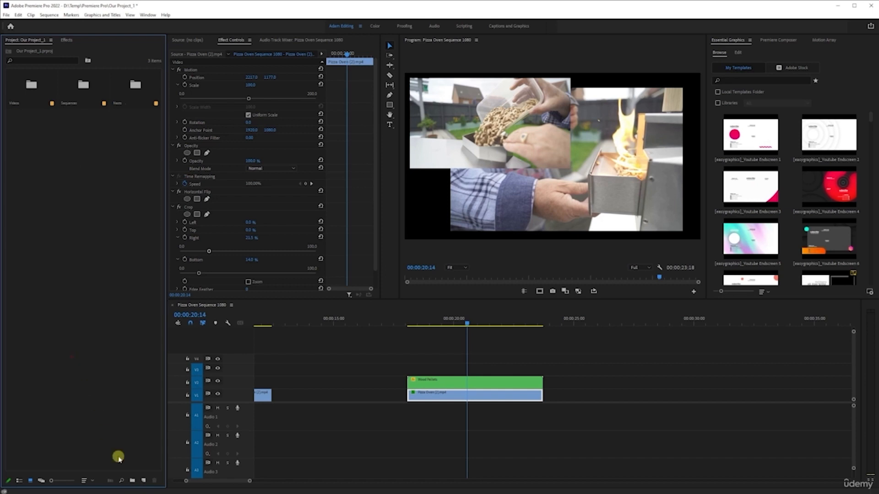
Create a new 1920 x 1080 Color Matte in the project and open its color picker
click(144, 481)
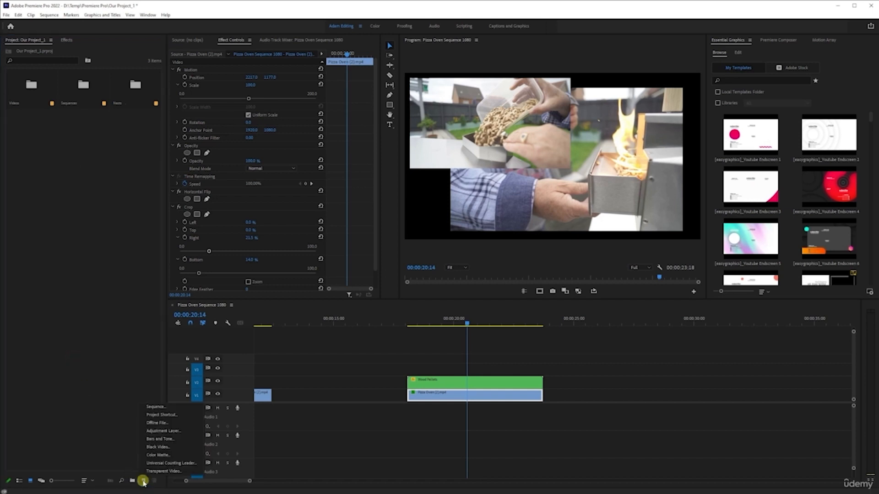
right_click(43, 259)
mouse_move(109, 294)
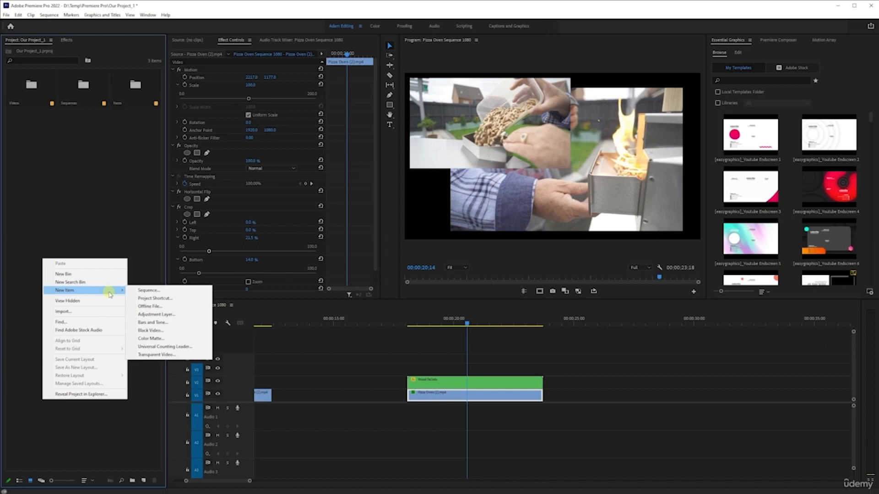
click(180, 340)
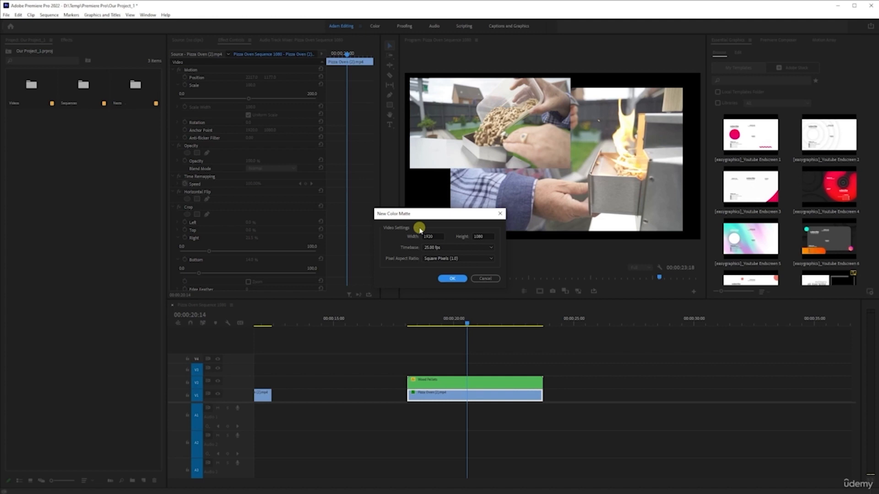
click(451, 279)
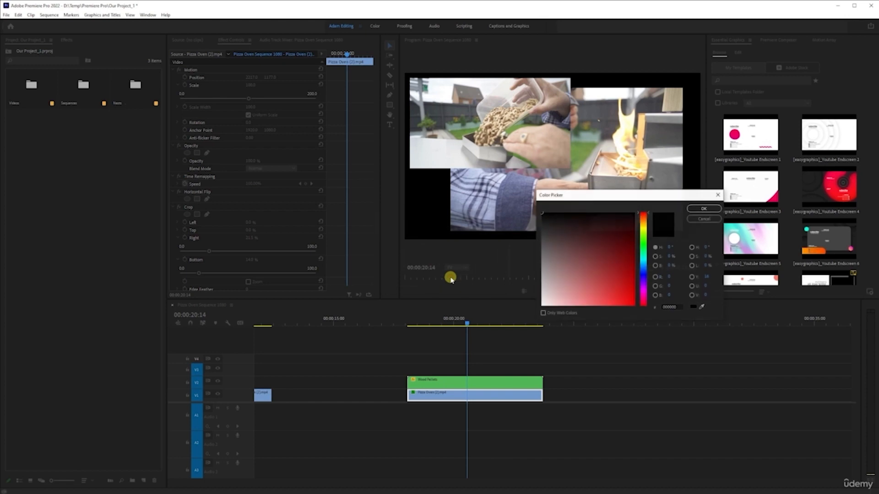
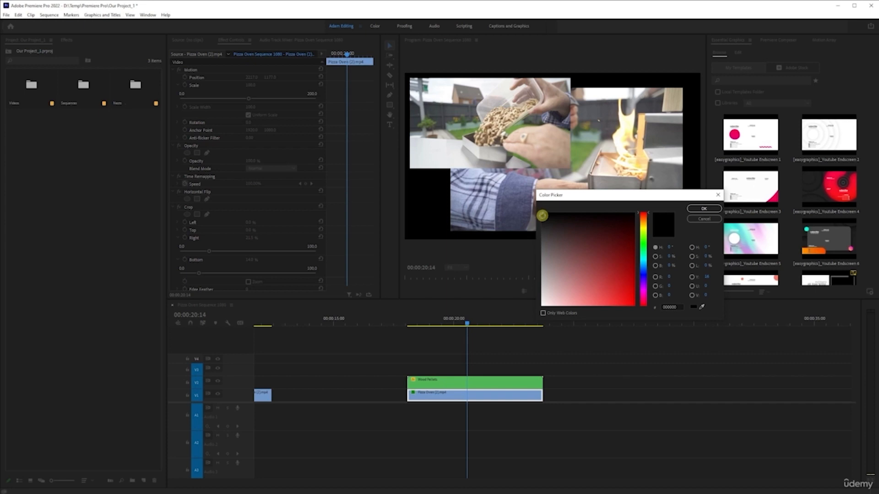
Pick a light grey color for the new matte and name it Light Grey
drag(543, 297, 539, 311)
drag(642, 237, 644, 243)
mouse_move(567, 259)
mouse_down()
mouse_move(610, 240)
mouse_move(622, 243)
mouse_move(621, 253)
mouse_up()
drag(610, 282, 572, 260)
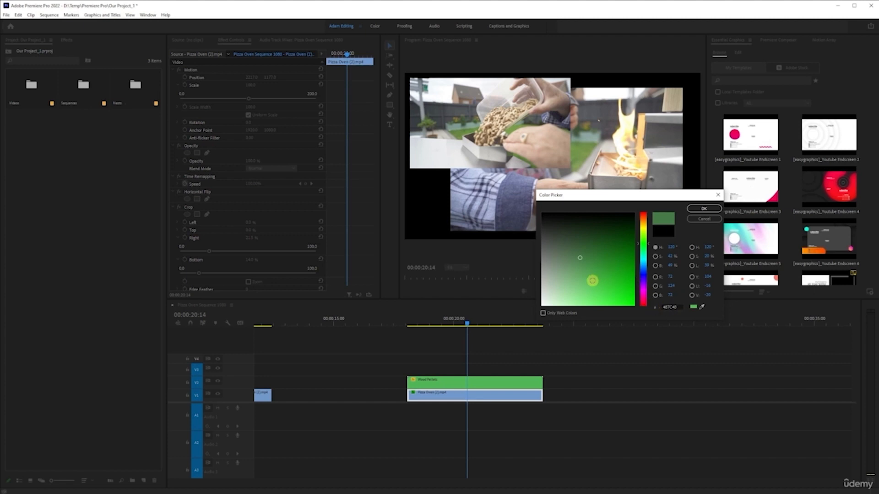
mouse_move(581, 259)
mouse_down()
mouse_move(542, 265)
mouse_move(588, 245)
mouse_move(608, 265)
mouse_move(629, 220)
mouse_move(574, 256)
mouse_move(543, 261)
mouse_move(542, 277)
mouse_move(604, 256)
mouse_move(507, 260)
mouse_move(488, 210)
mouse_move(467, 323)
mouse_move(486, 279)
mouse_up()
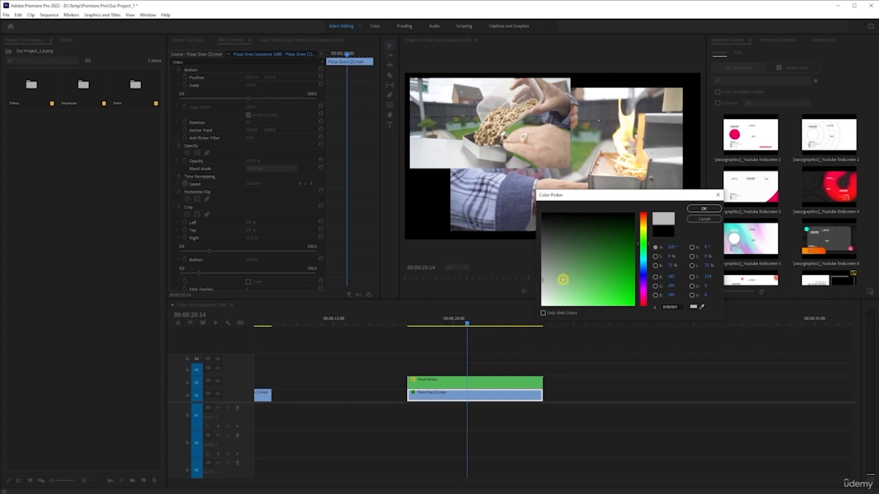
click(705, 209)
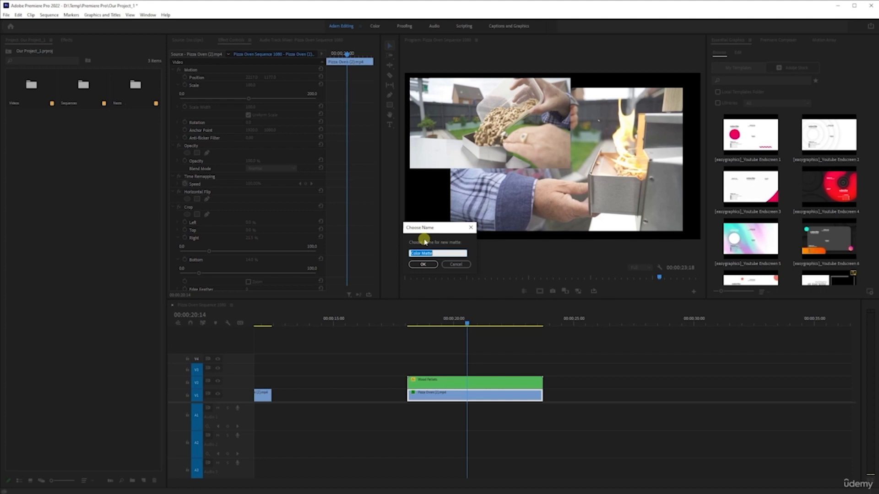
text(Light Grey)
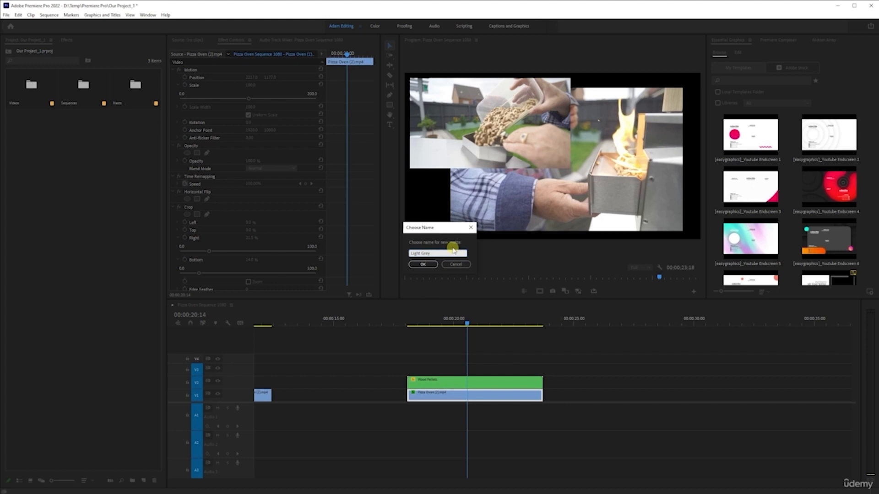
click(424, 265)
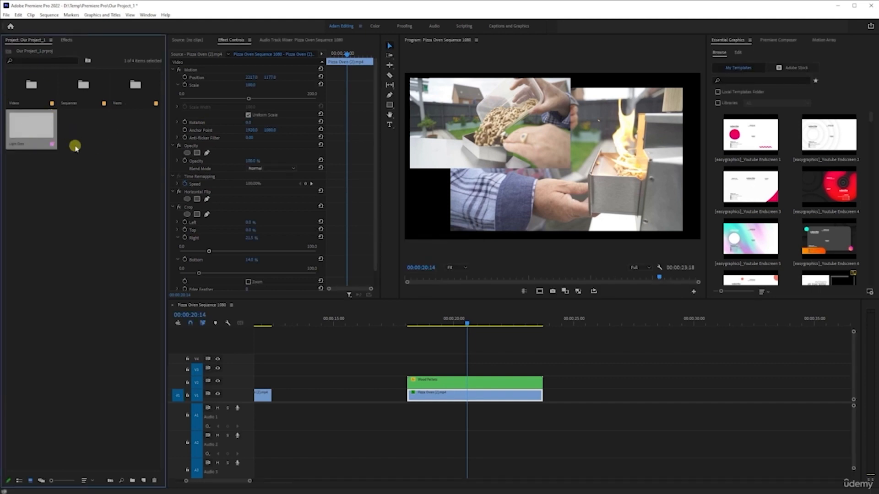
Place the Light Grey matte on the track above the clips and extend it to span the split-screen section
click(80, 129)
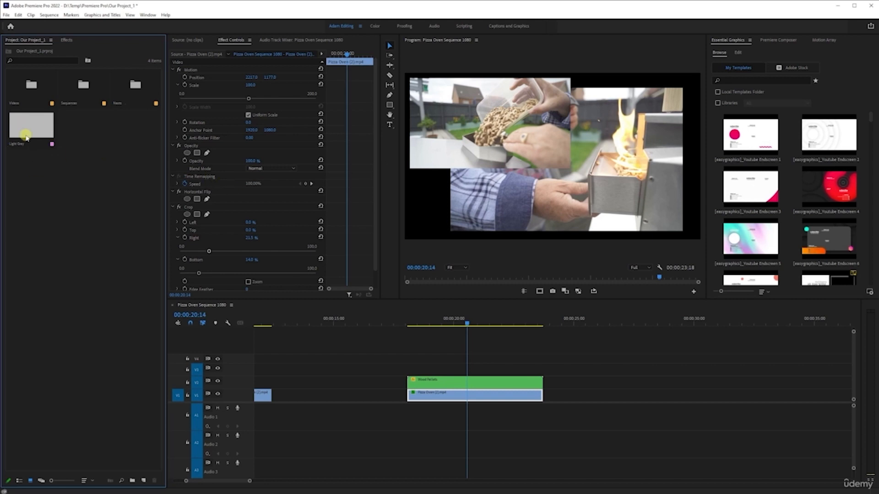
drag(23, 123, 412, 369)
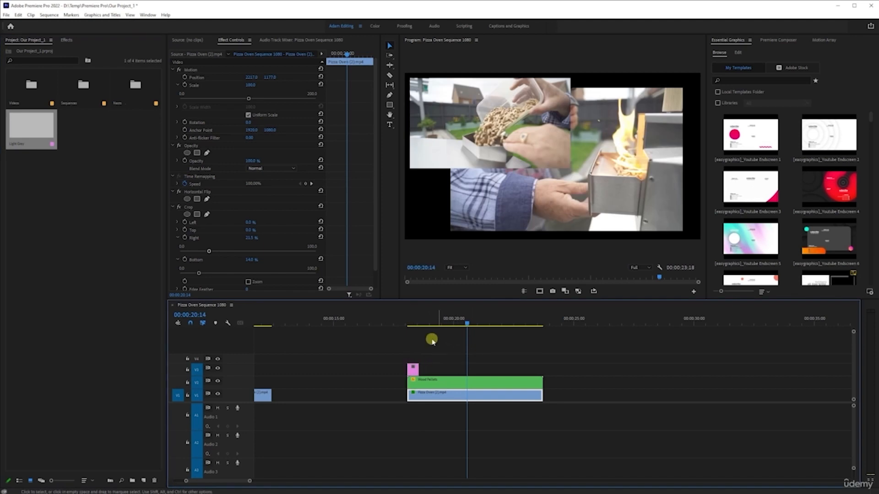
click(415, 320)
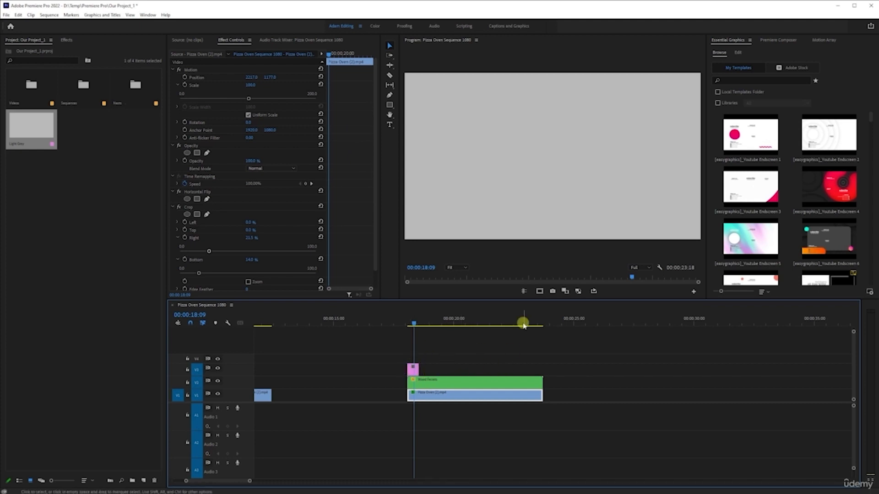
click(475, 320)
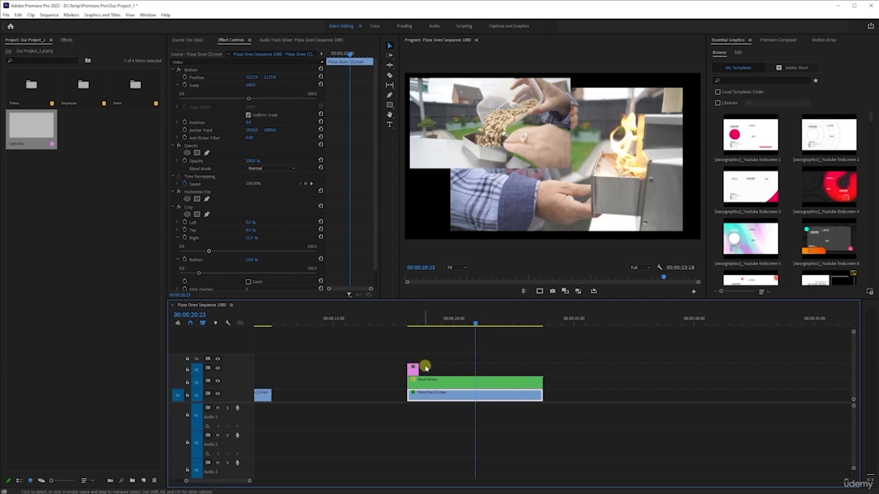
drag(417, 370, 543, 370)
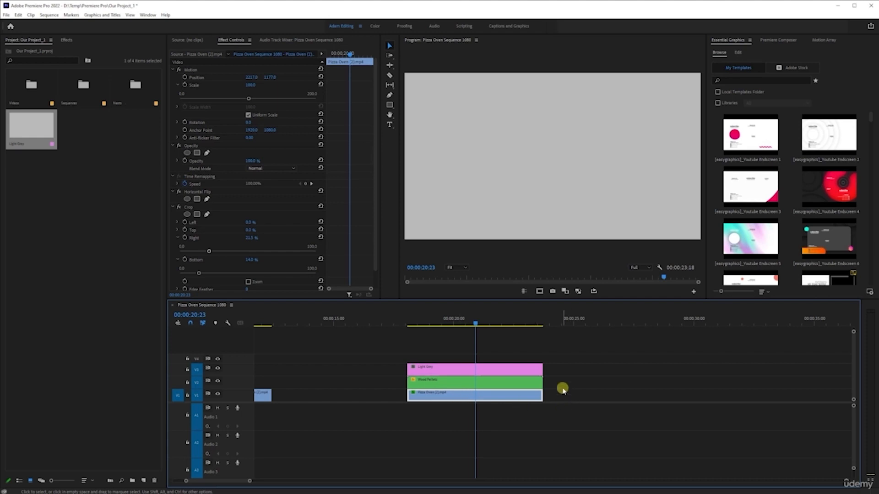
Restack the tracks so the Light Grey matte sits beneath both video clips on the lowest track, and save the project
mouse_move(561, 383)
mouse_down()
mouse_move(478, 405)
mouse_move(457, 355)
mouse_move(497, 353)
mouse_move(420, 350)
mouse_move(512, 353)
mouse_move(312, 355)
mouse_move(662, 373)
mouse_move(379, 356)
mouse_move(416, 350)
mouse_move(420, 378)
mouse_move(434, 366)
mouse_move(291, 351)
mouse_move(446, 362)
mouse_up()
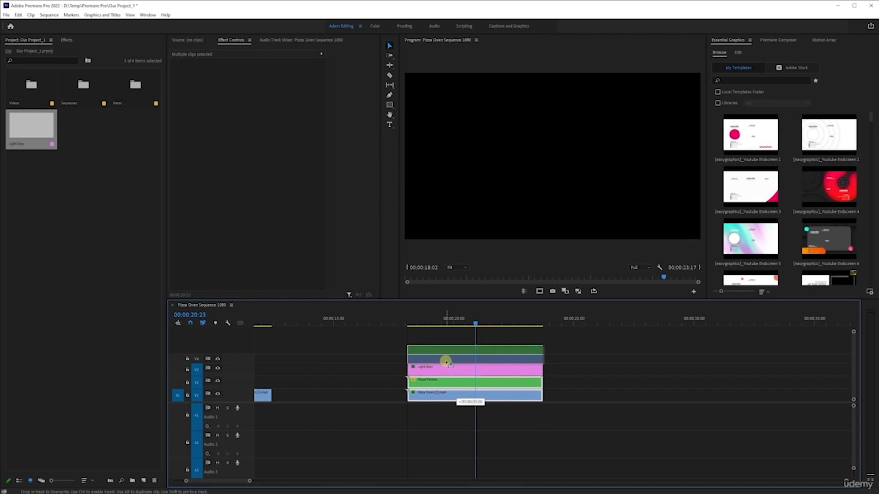
drag(446, 362, 447, 362)
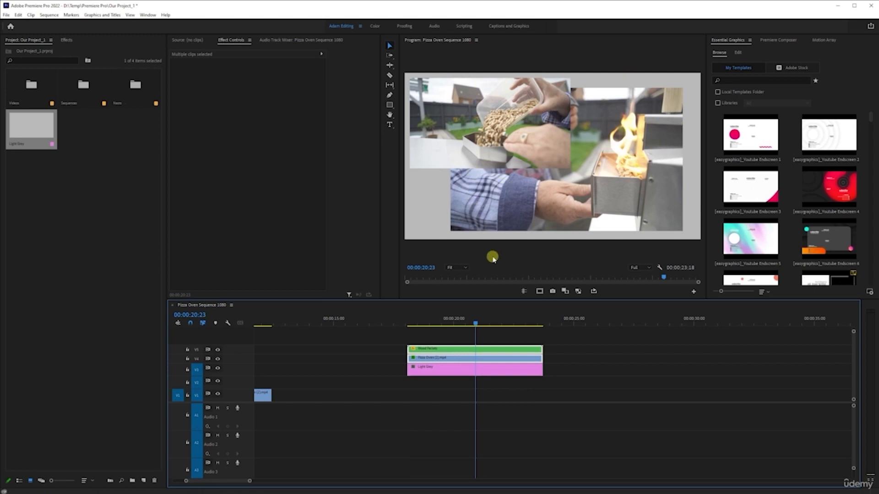
key(ctrl+s)
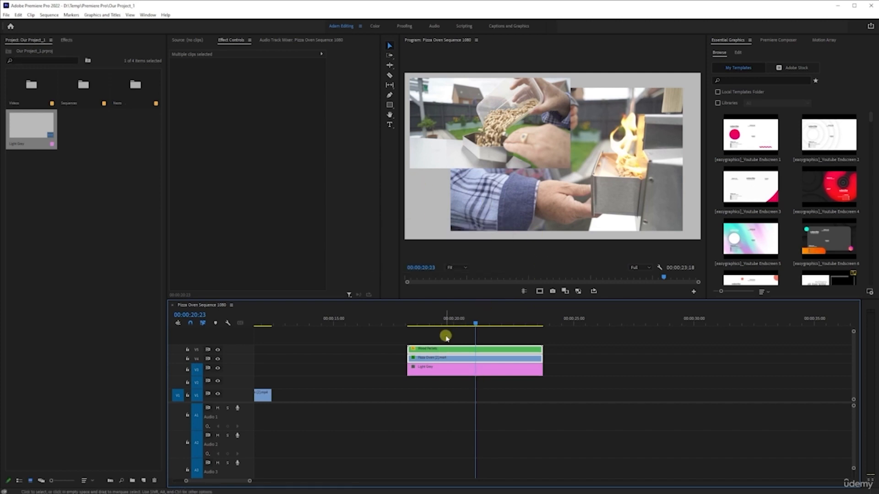
drag(446, 336, 590, 431)
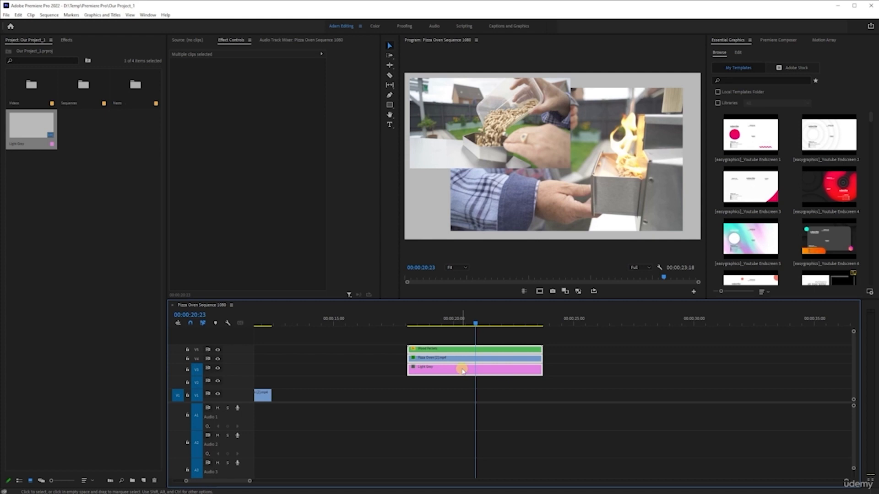
drag(462, 370, 467, 402)
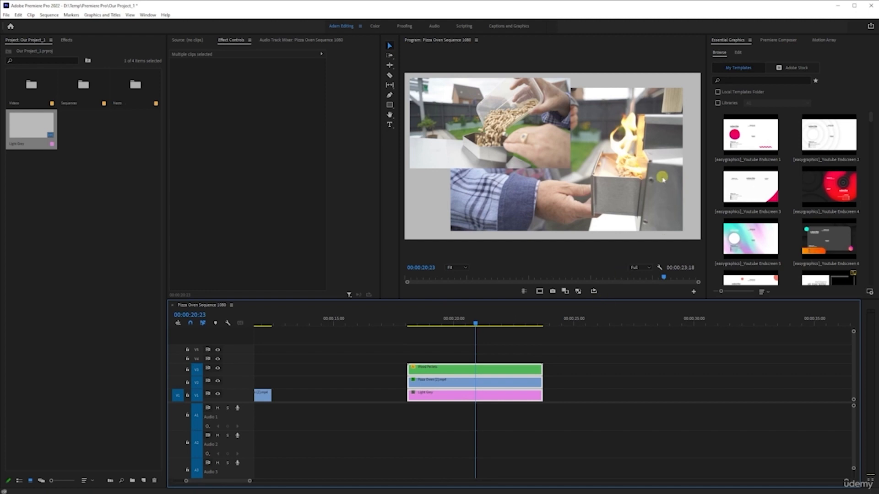
click(553, 344)
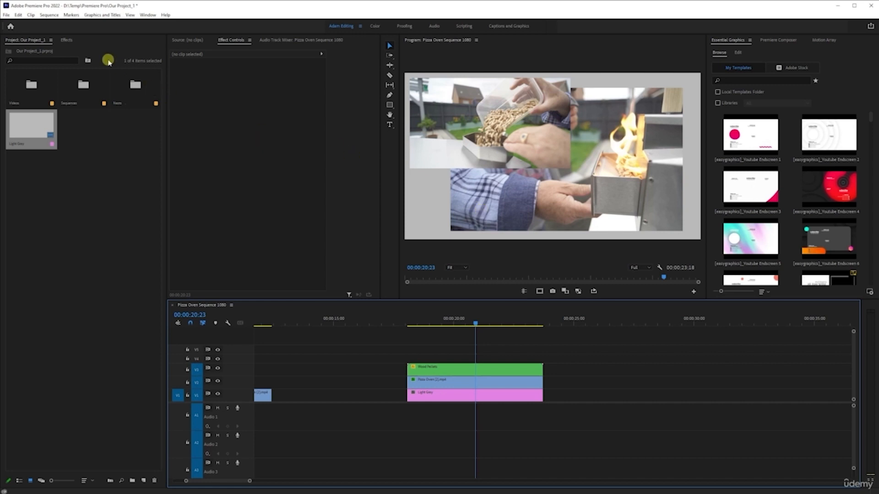
Search the effects for drop and apply Drop Shadow to the Wood Pellets clip, previewing it in a maximized monitor
click(67, 40)
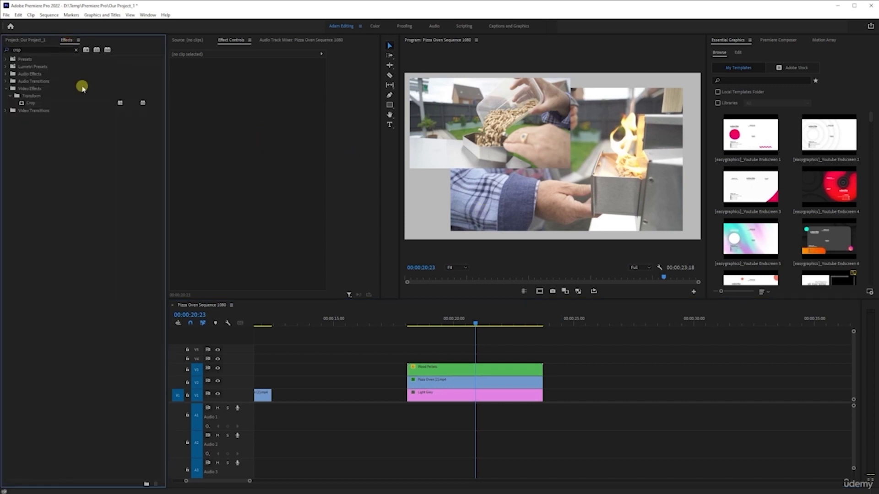
click(75, 50)
click(40, 50)
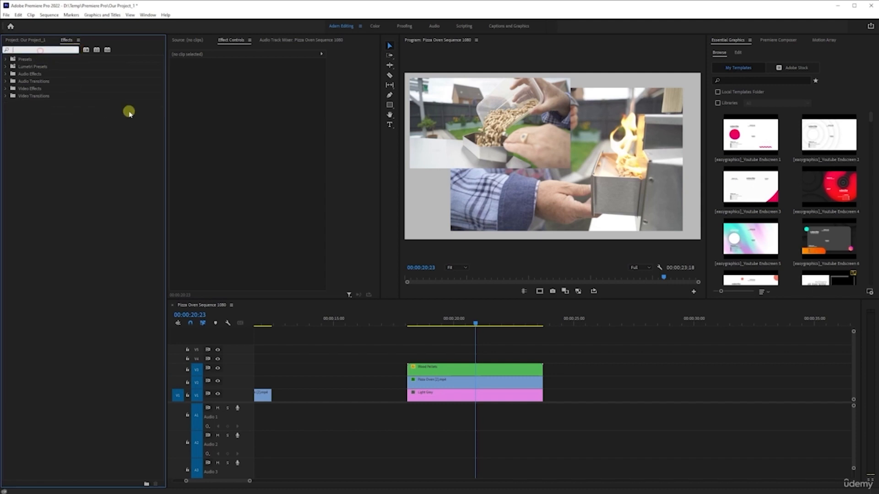
text(drop)
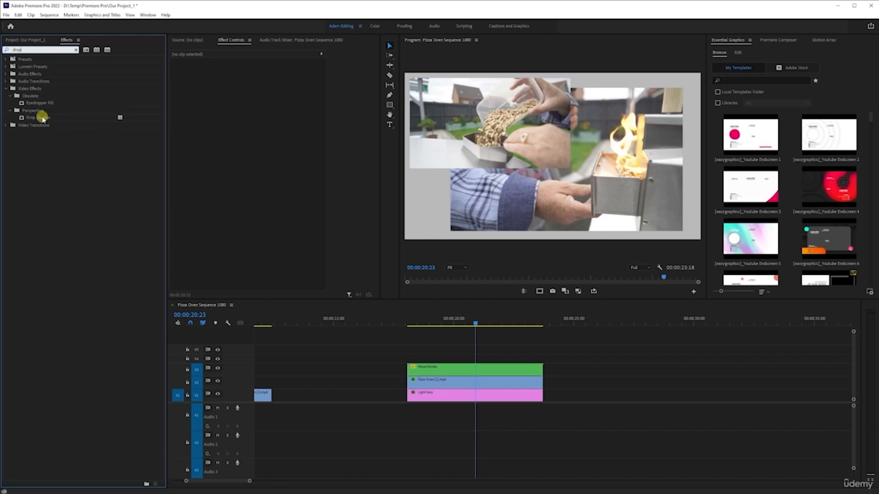
drag(35, 118, 457, 368)
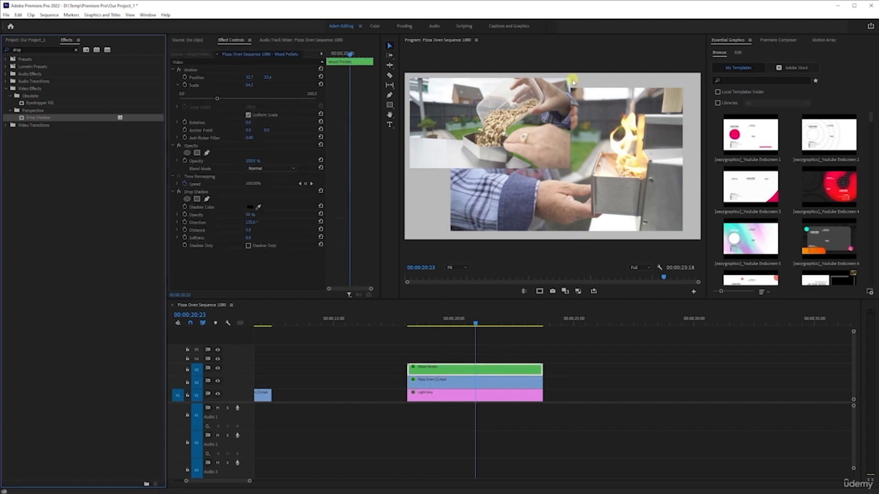
key(grave)
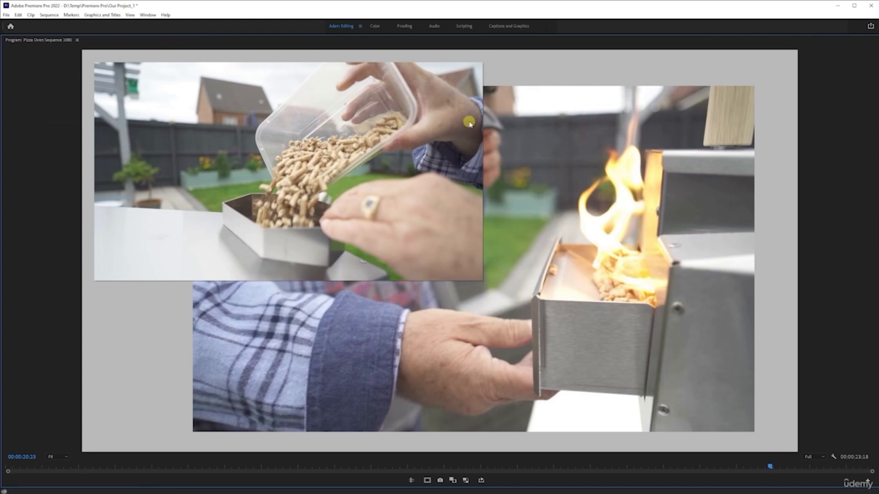
key(grave)
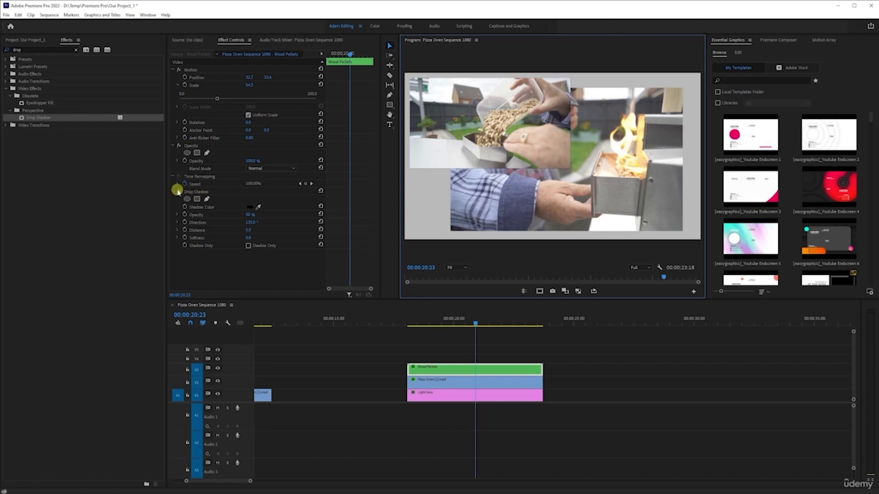
click(474, 366)
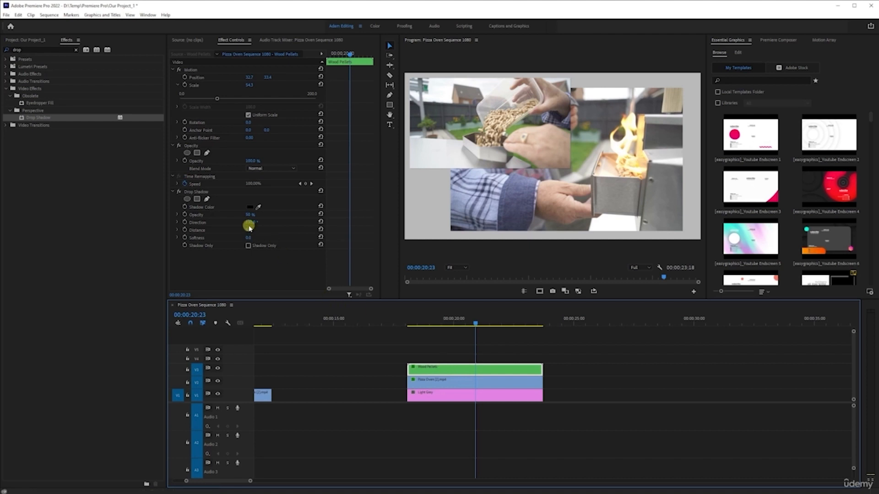
click(249, 208)
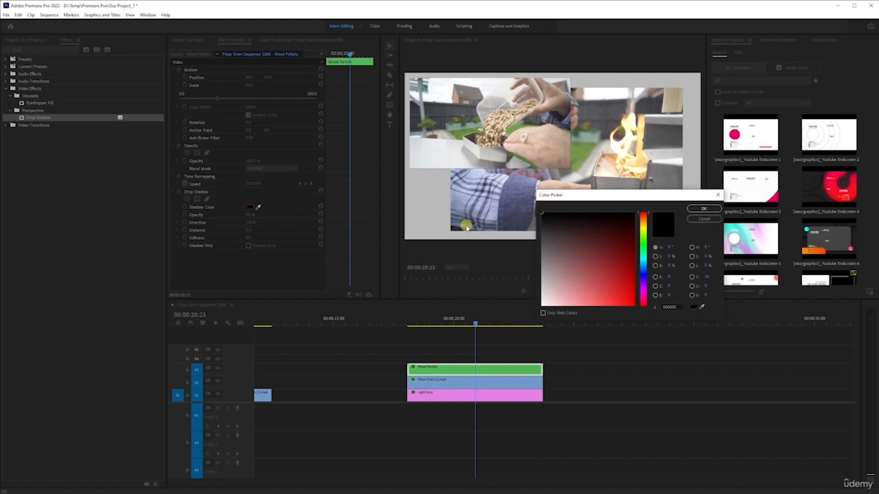
click(698, 220)
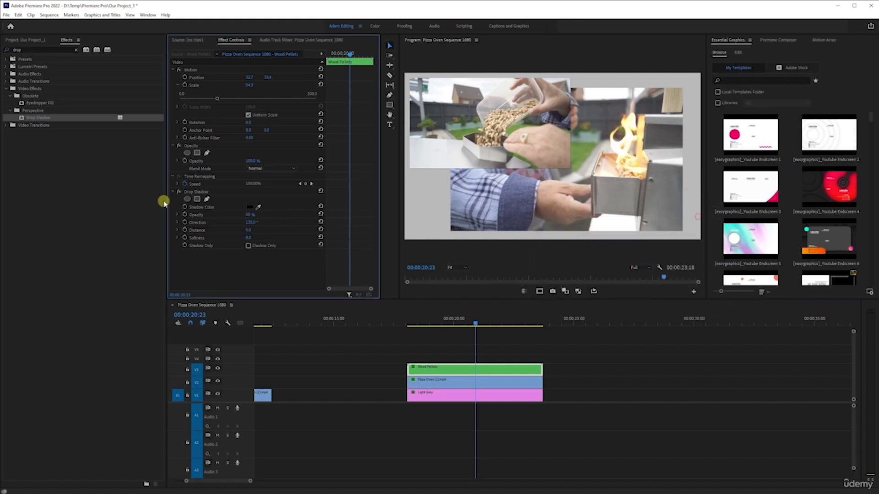
click(251, 209)
drag(617, 283, 630, 302)
click(704, 220)
Set the Wood Pellets drop shadow opacity to 100% and preview it in the maximized monitor
drag(249, 214, 310, 214)
key(grave)
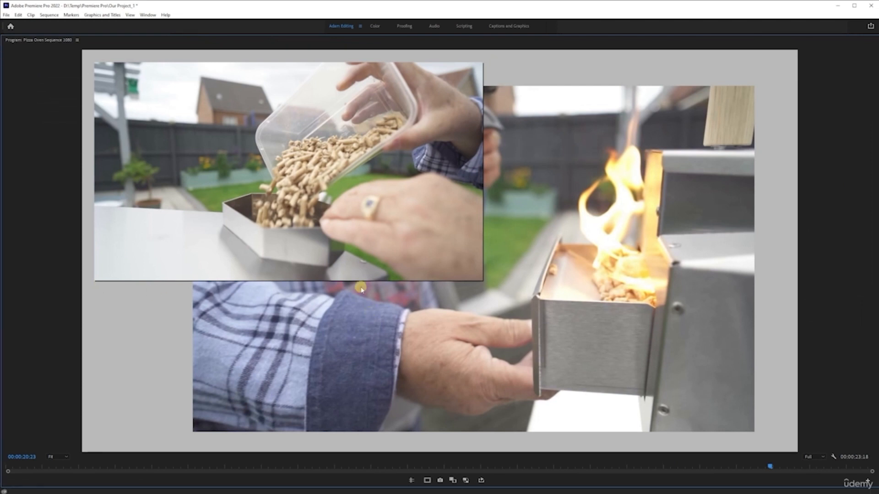
key(grave)
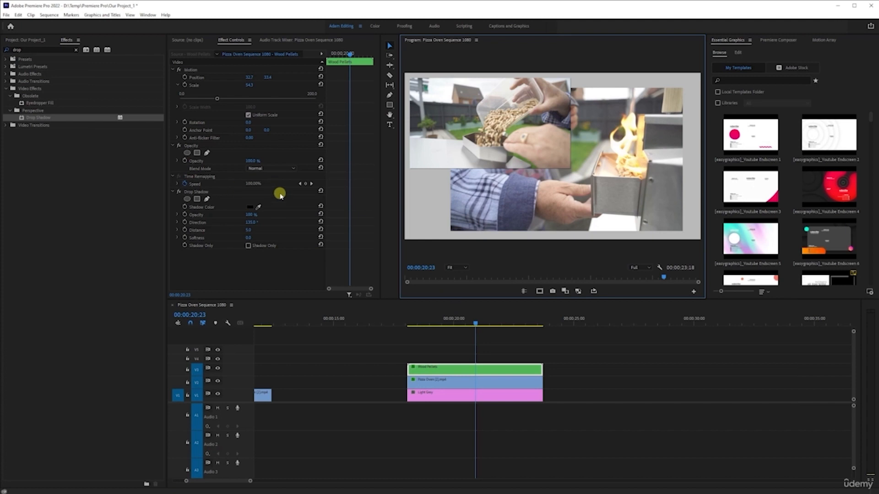
Set the Wood Pellets drop shadow distance to 15.2 and softness to 84.0, checking it in the maximized monitor
click(178, 230)
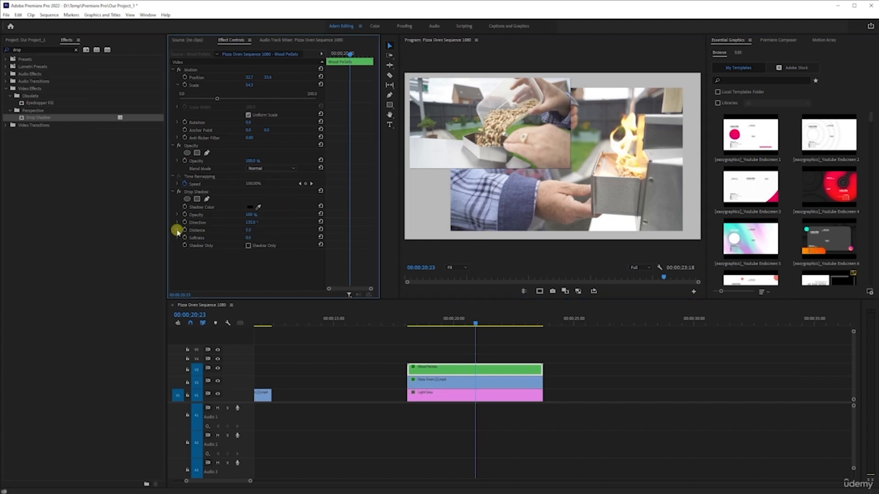
drag(186, 246, 199, 245)
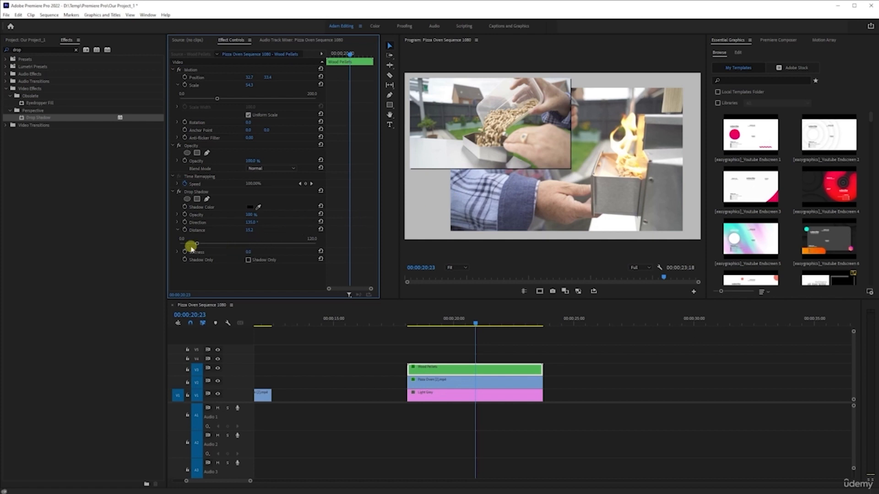
click(177, 252)
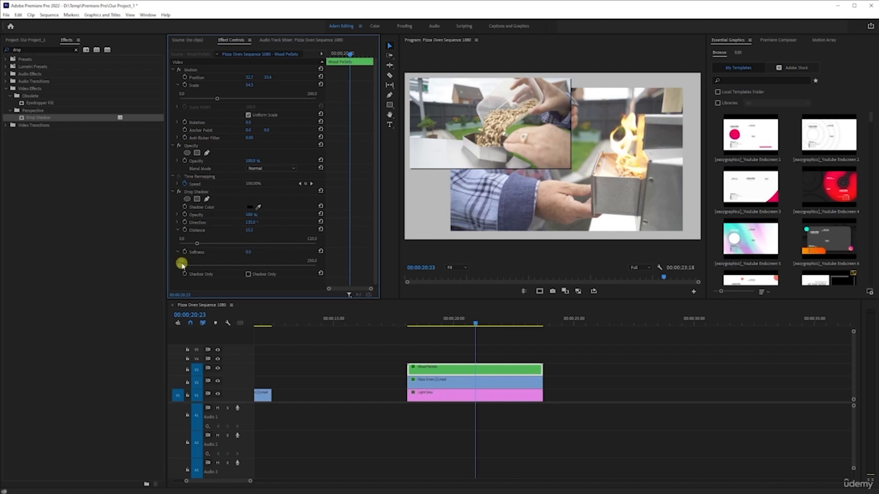
drag(181, 265, 225, 264)
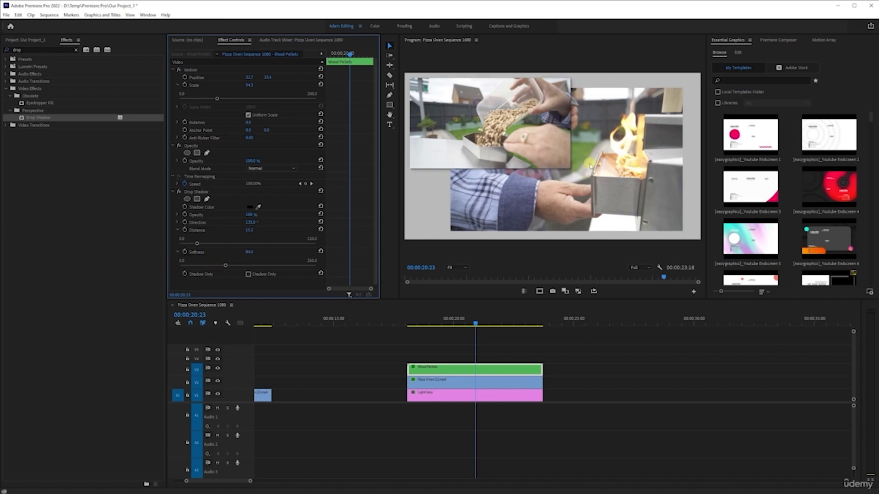
key(grave)
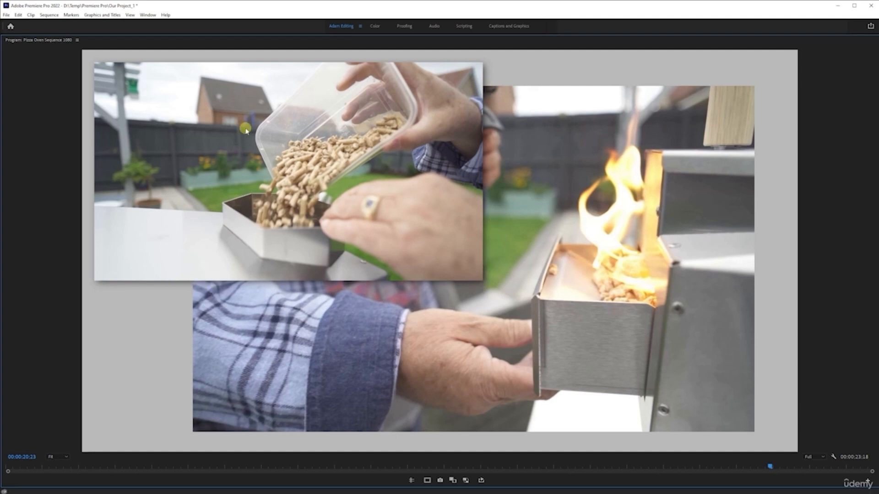
key(grave)
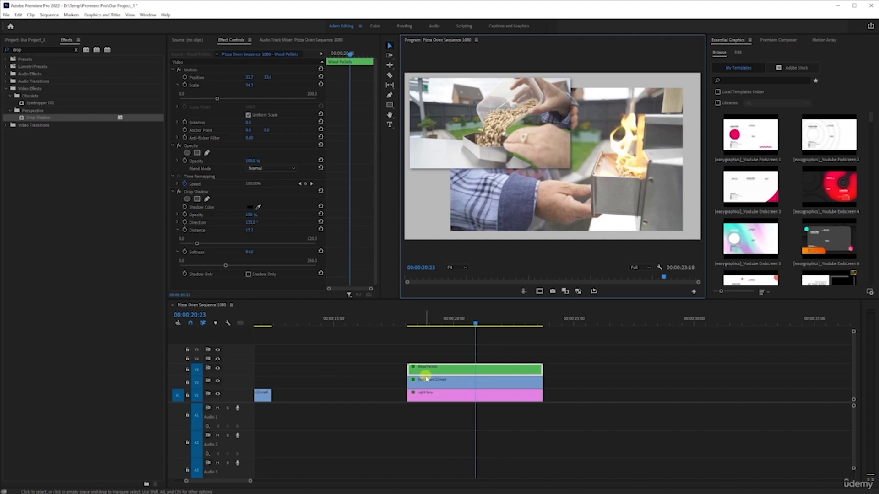
Copy the Wood Pellets drop shadow, paste it onto the Pizza Oven clip, and undo the paste
click(199, 192)
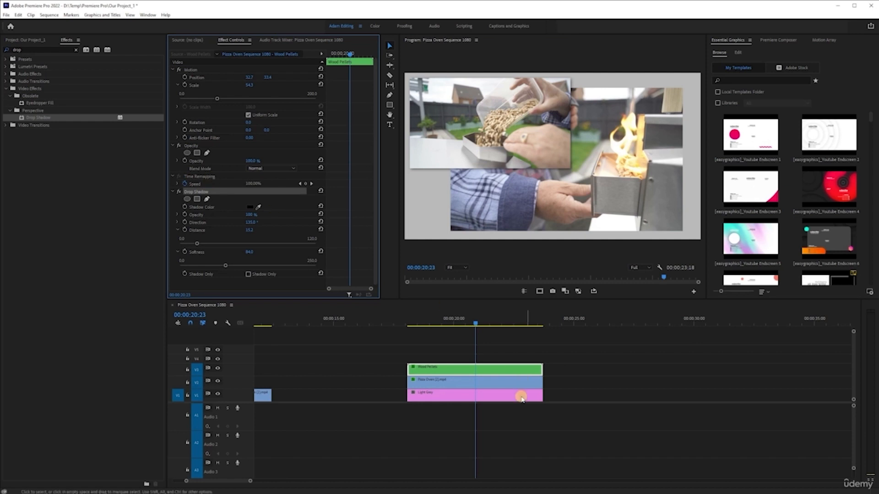
click(462, 384)
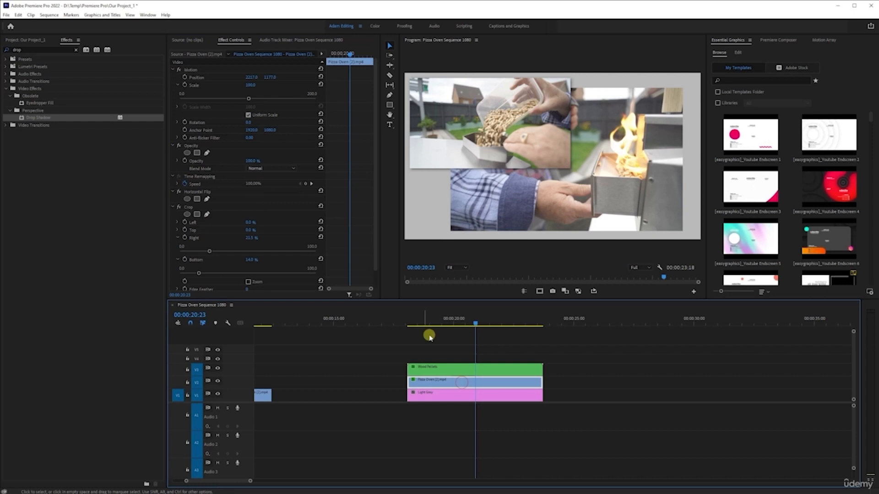
scroll(321, 168, down, 1)
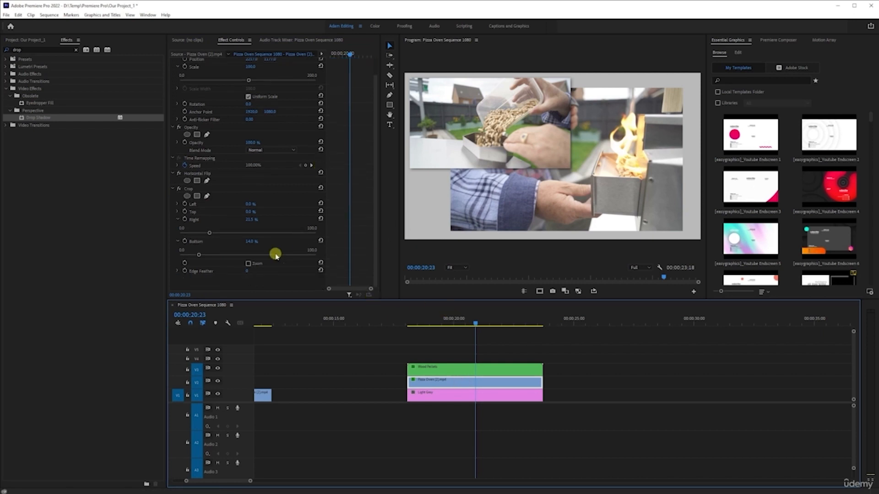
click(233, 285)
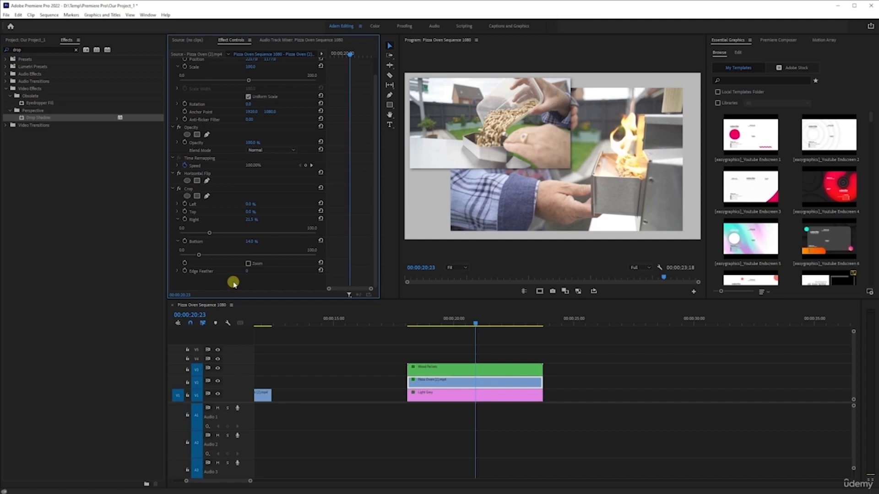
key(ctrl+v)
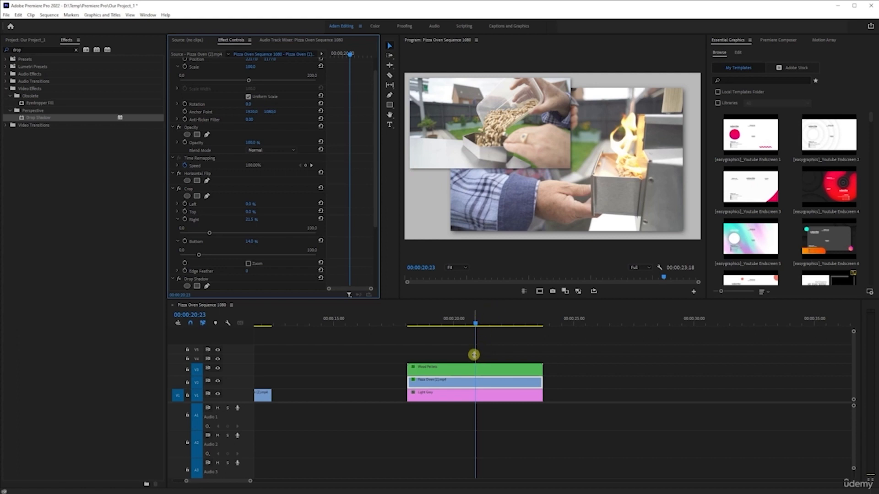
key(ctrl+z)
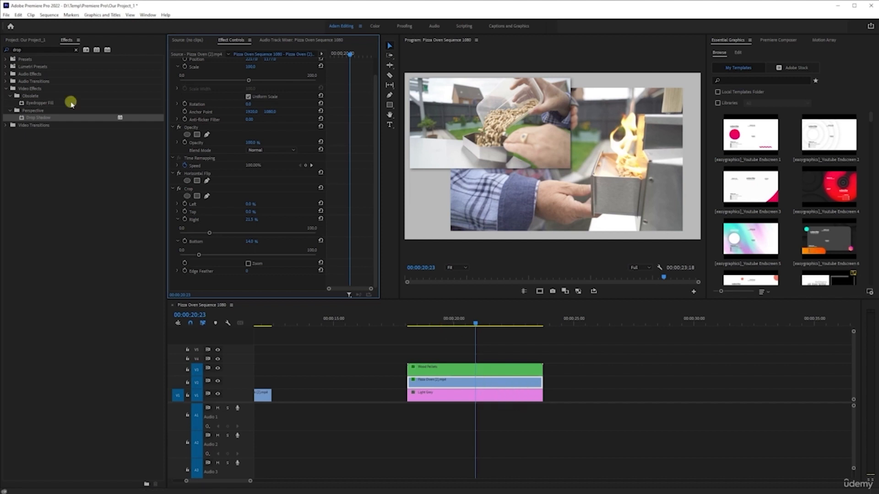
Look up the paste commands in the Keyboard Shortcuts dialog by searching for past
click(18, 14)
click(46, 255)
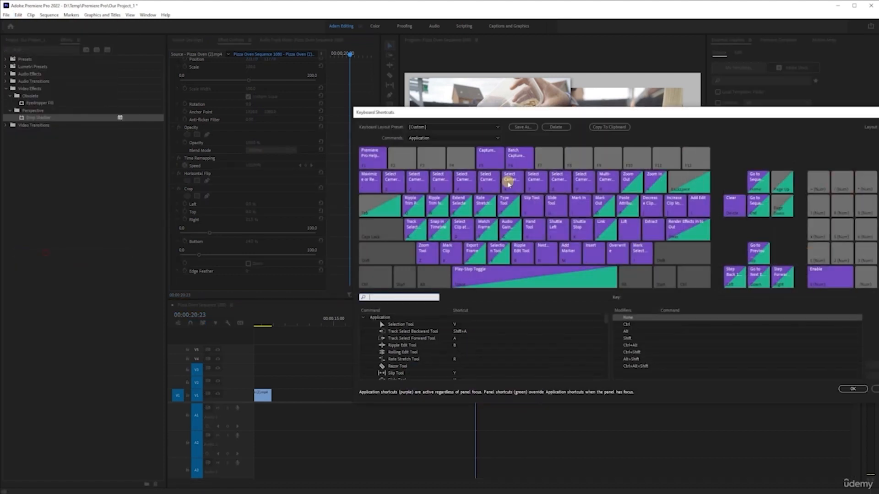
click(406, 293)
text(paste)
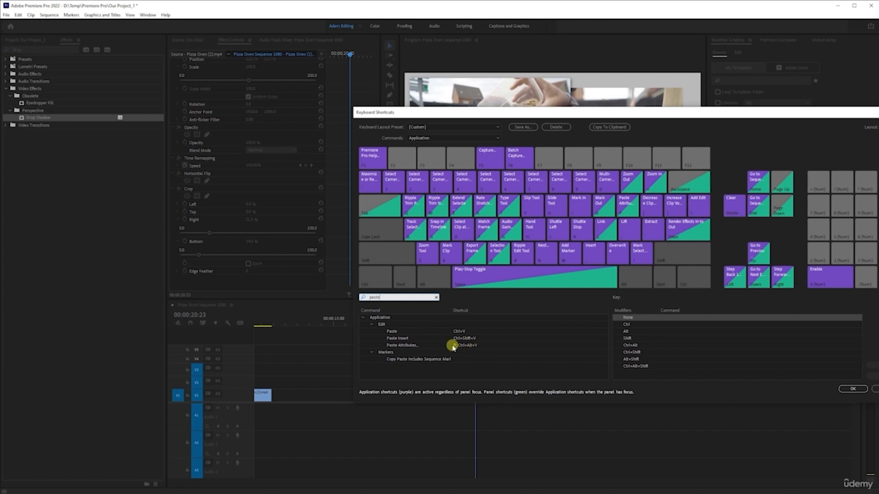
click(875, 389)
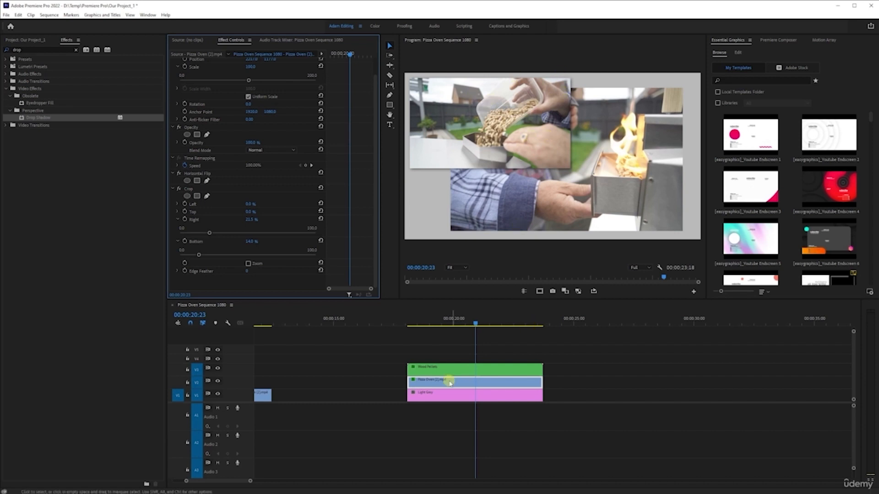
Copy the Wood Pellets clip, try pasting it onto the timeline, and undo the paste
click(448, 366)
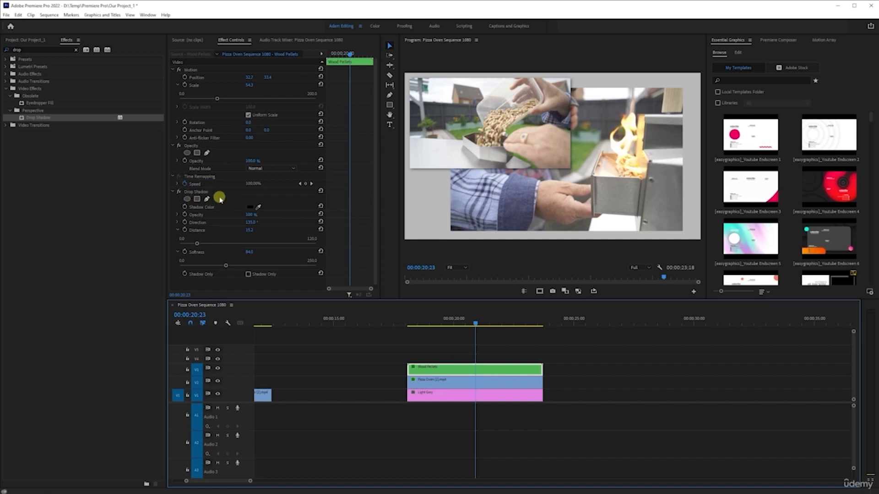
click(466, 383)
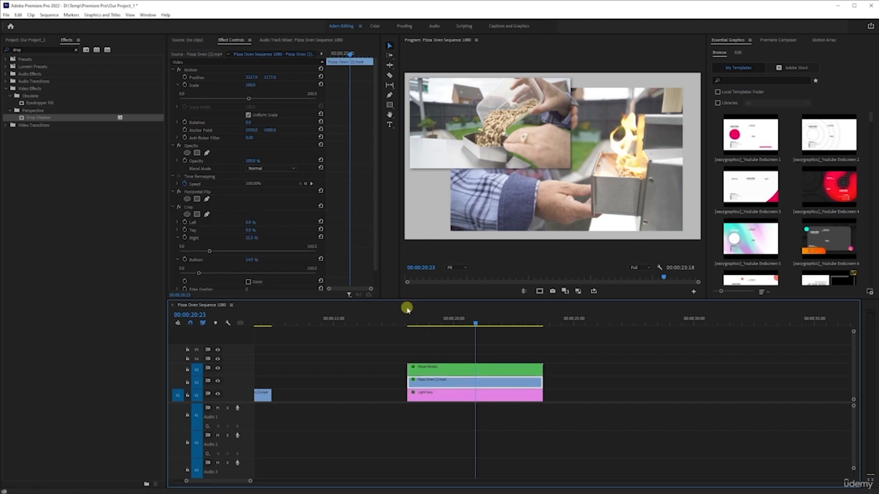
scroll(355, 242, down, 1)
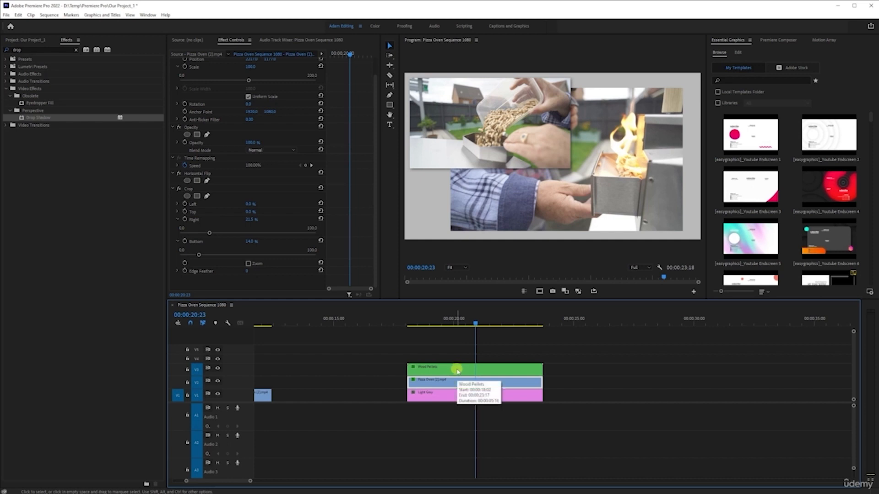
key(ctrl+v)
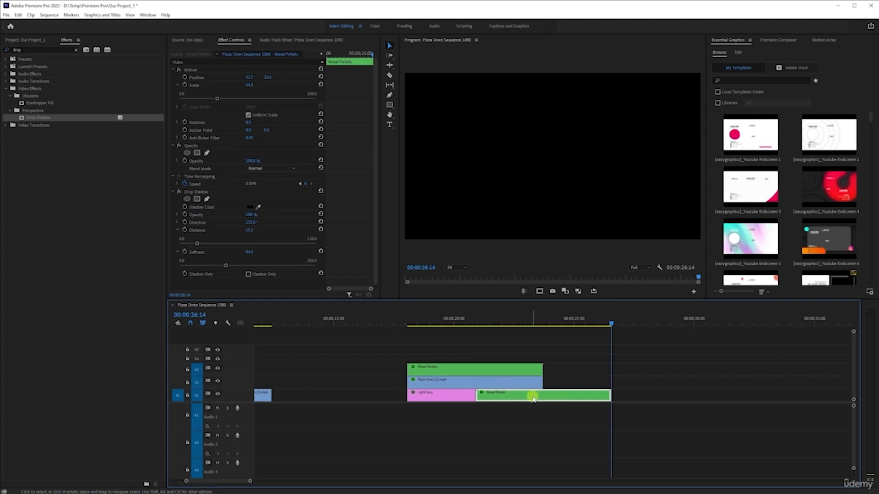
key(ctrl+z)
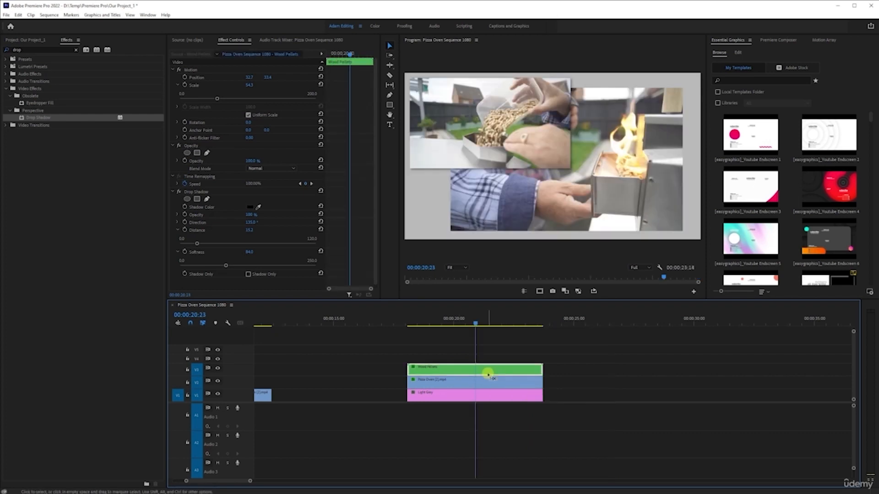
Paste only the Drop Shadow attribute onto the Pizza Oven clip, with Motion unchecked, and save the project
click(488, 384)
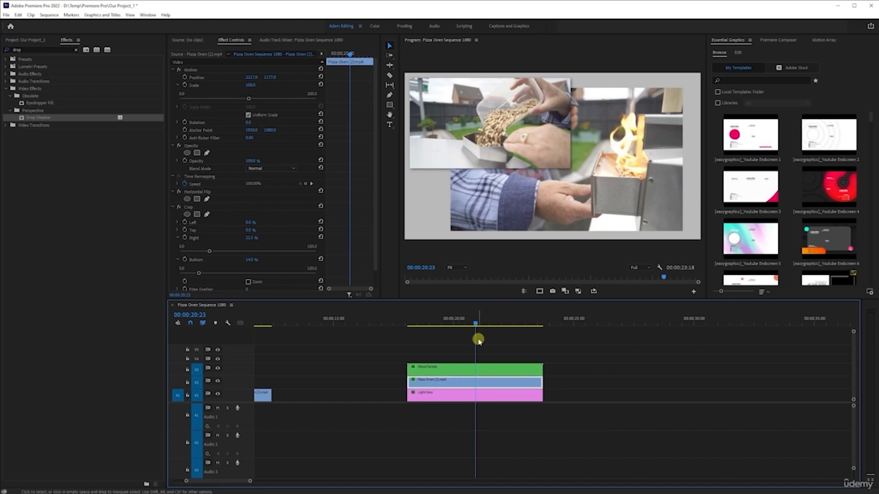
key(ctrl+alt+v)
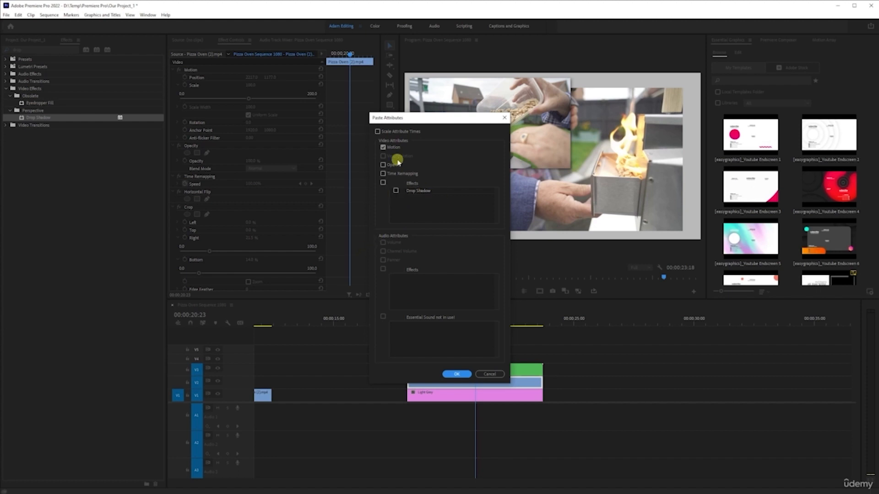
click(384, 147)
click(396, 190)
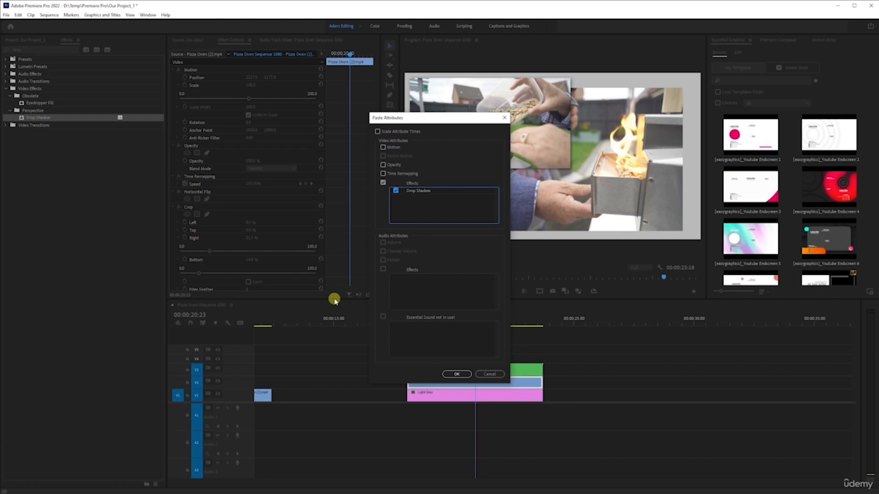
click(462, 375)
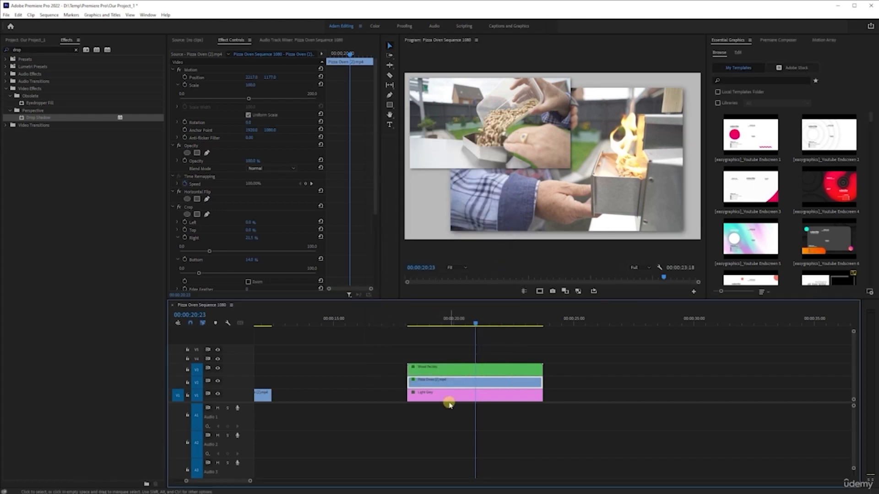
scroll(283, 206, down, 3)
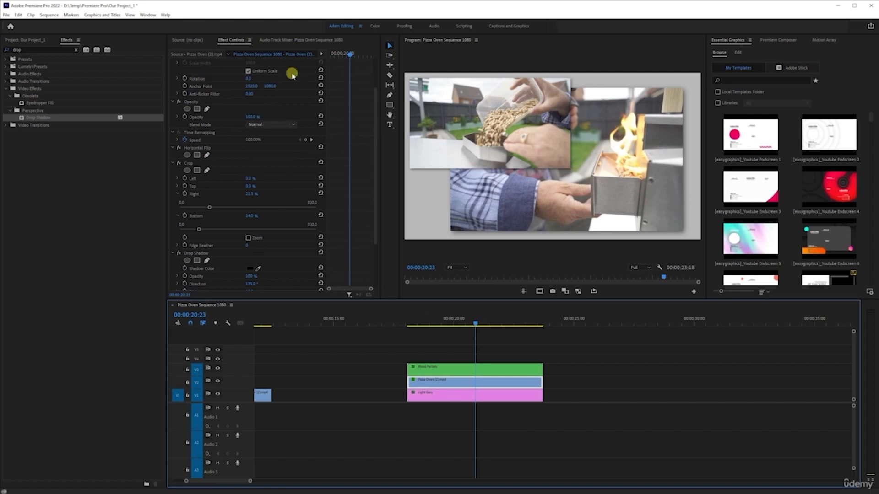
scroll(241, 255, up, 1)
scroll(244, 258, up, 2)
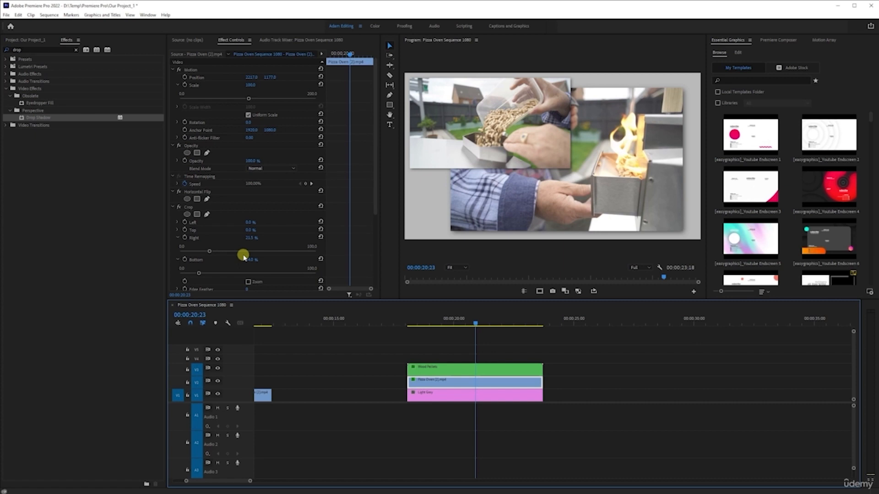
key(ctrl+s)
Mark an In point at the start of the split-screen clips on the timeline
click(410, 320)
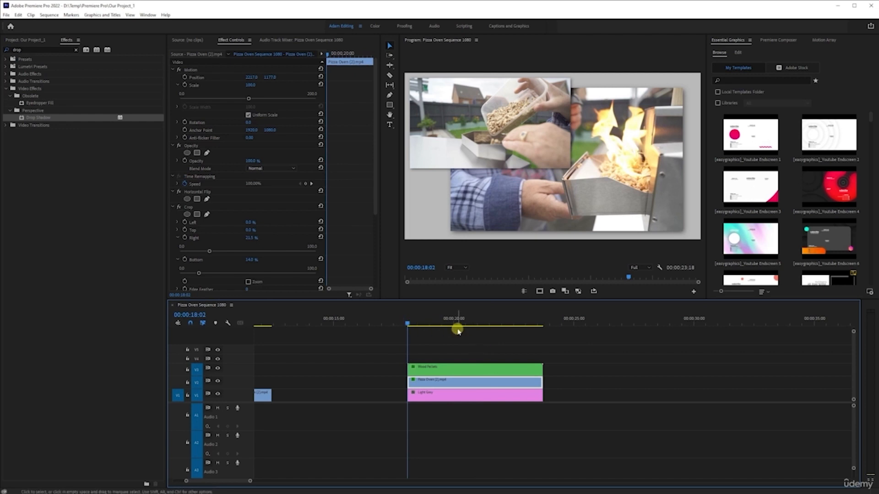
key(i)
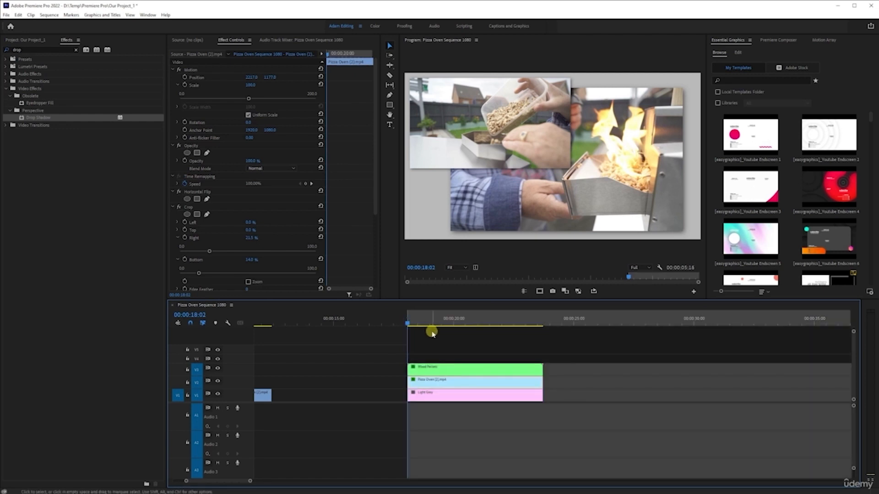
Open the Videos bin and preview Pizza Oven (1).mp4 in the Source monitor
click(189, 39)
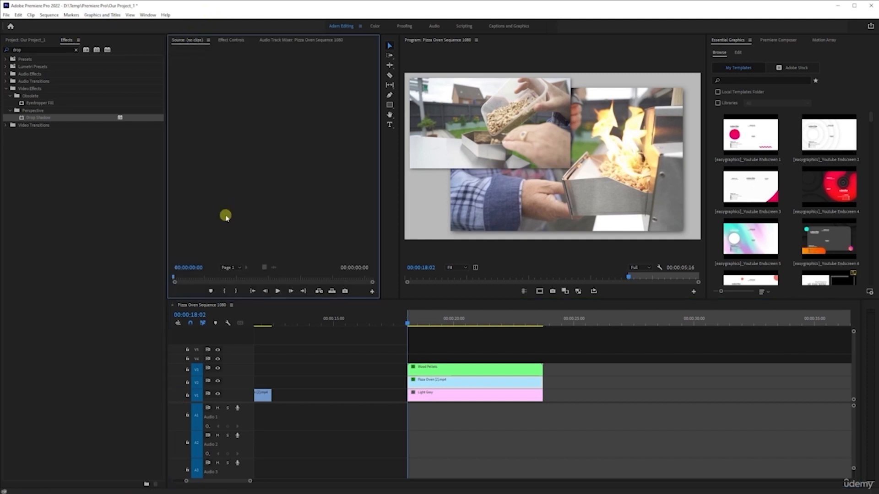
click(37, 41)
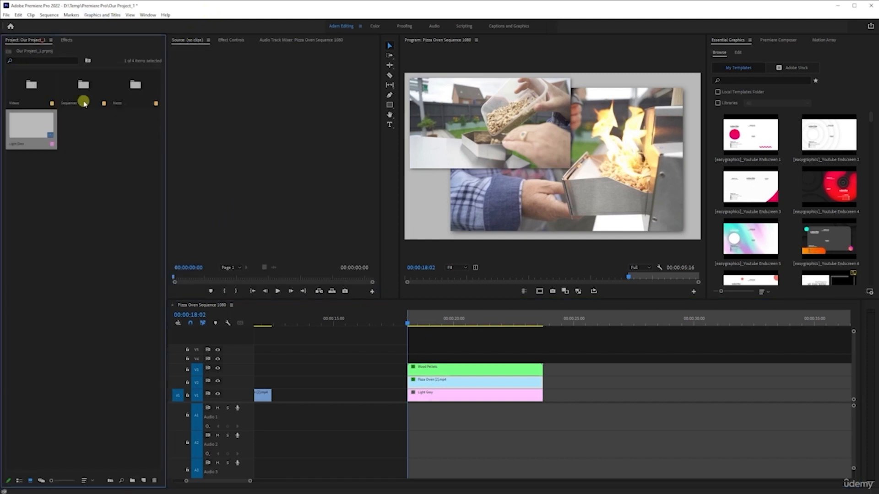
double_click(52, 85)
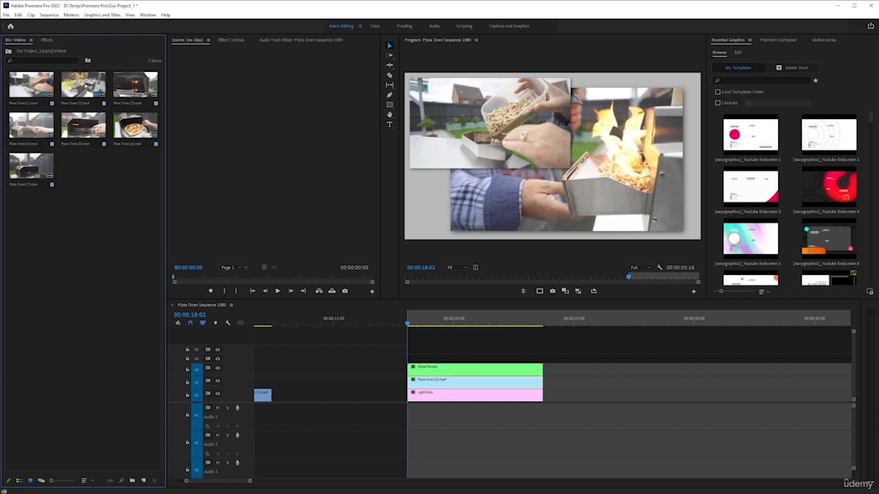
double_click(37, 94)
drag(302, 282, 331, 282)
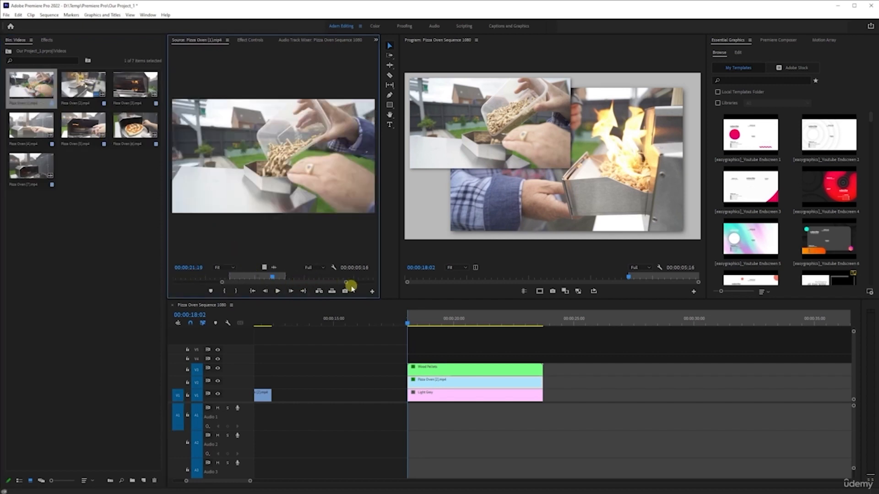
Mark an Out point at the end of the split-screen clips
click(250, 40)
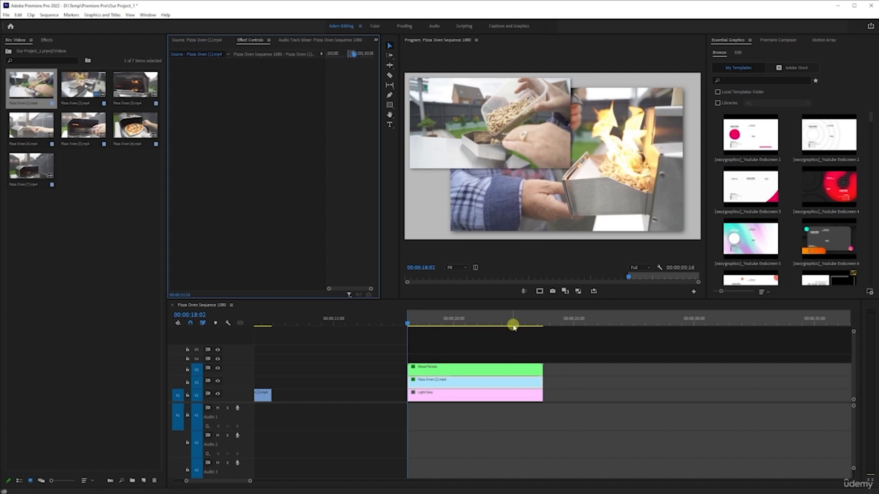
click(425, 372)
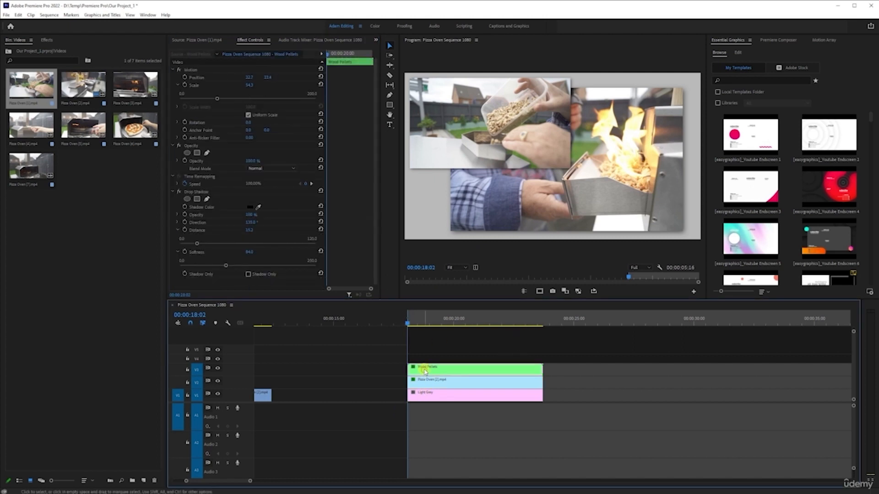
key(Down)
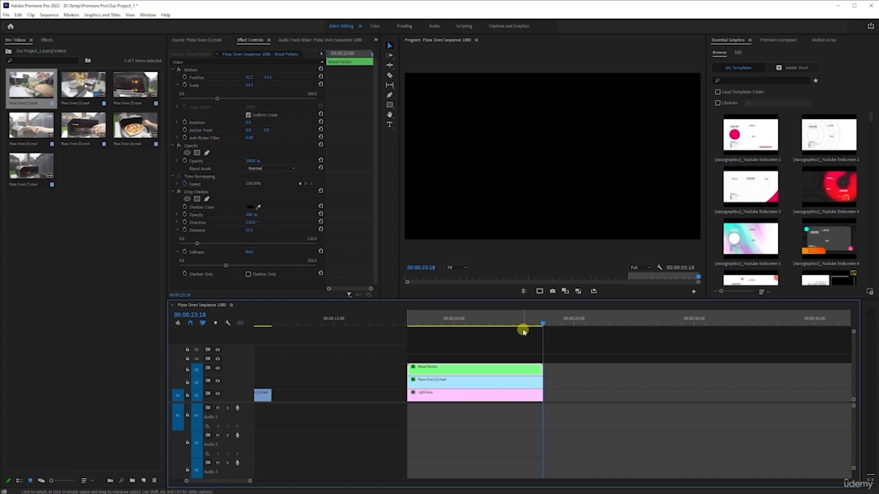
key(o)
Render the In-to-Out range of the sequence and clear the In and Out points
click(491, 319)
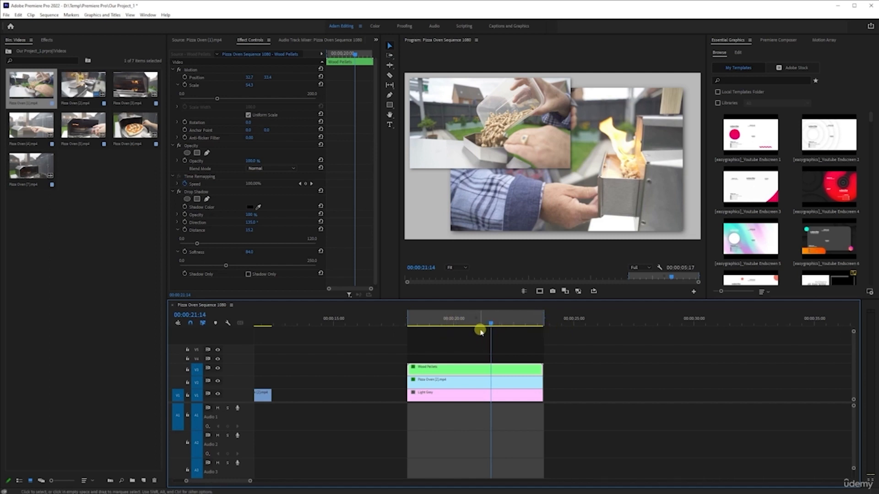
click(415, 320)
key(Up)
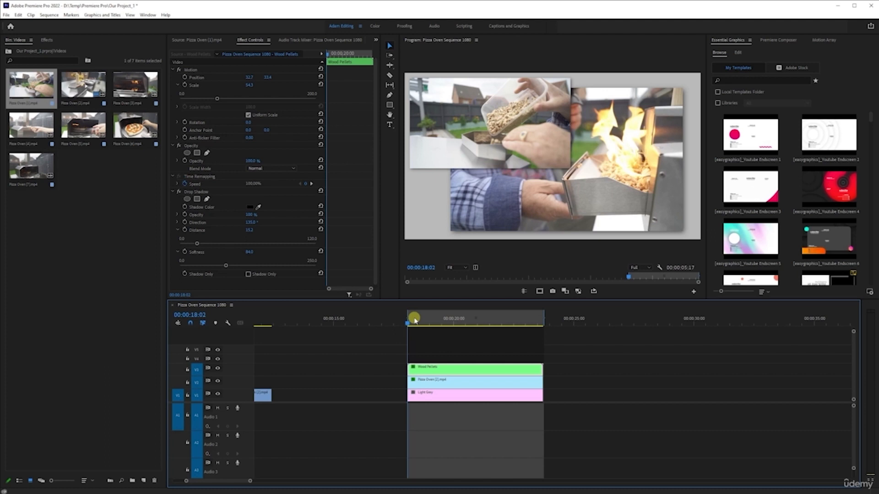
key(Return)
right_click(455, 326)
click(485, 388)
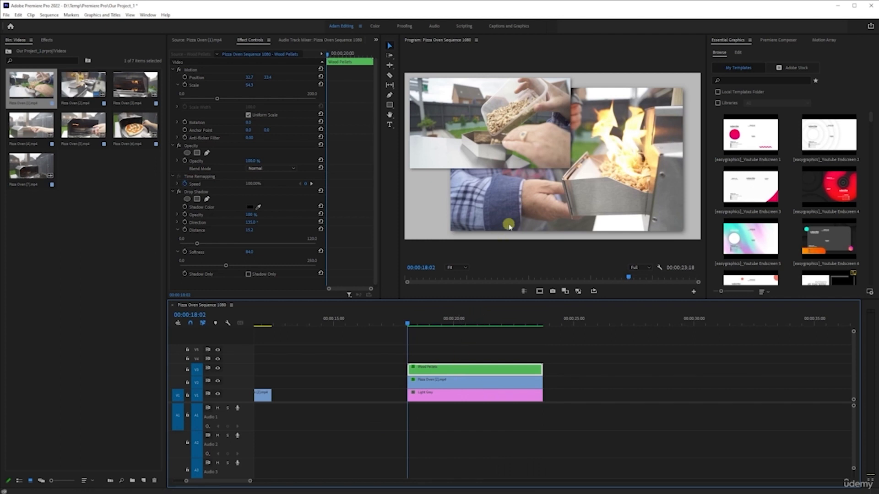
Preview the rendered split-screen in the maximized monitor and by scrubbing the zoomed timeline
key(grave)
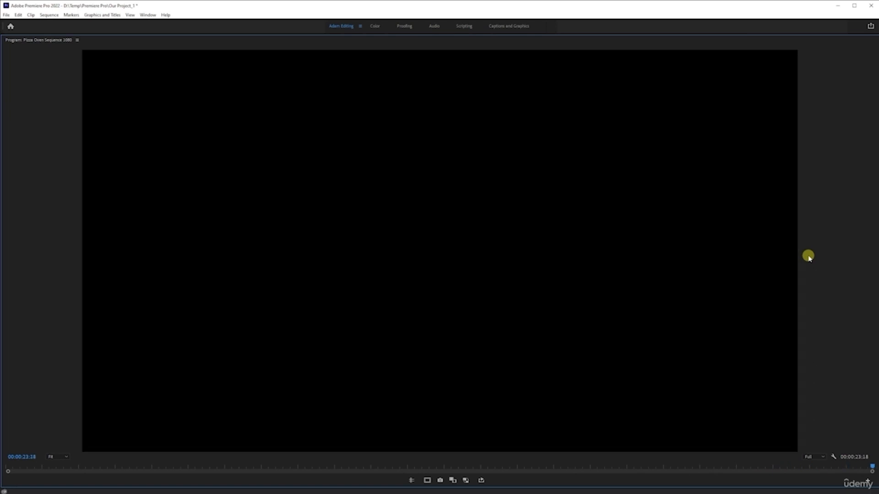
key(grave)
click(481, 321)
scroll(464, 334, up, 4)
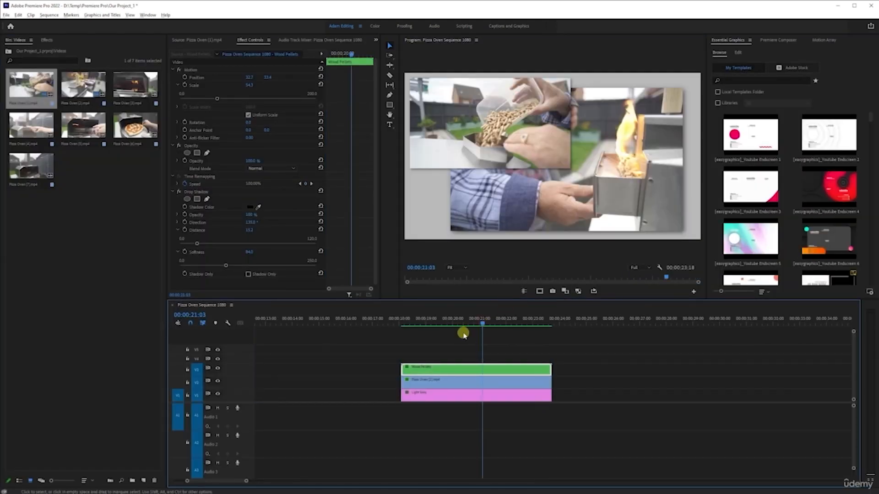
drag(453, 322, 426, 326)
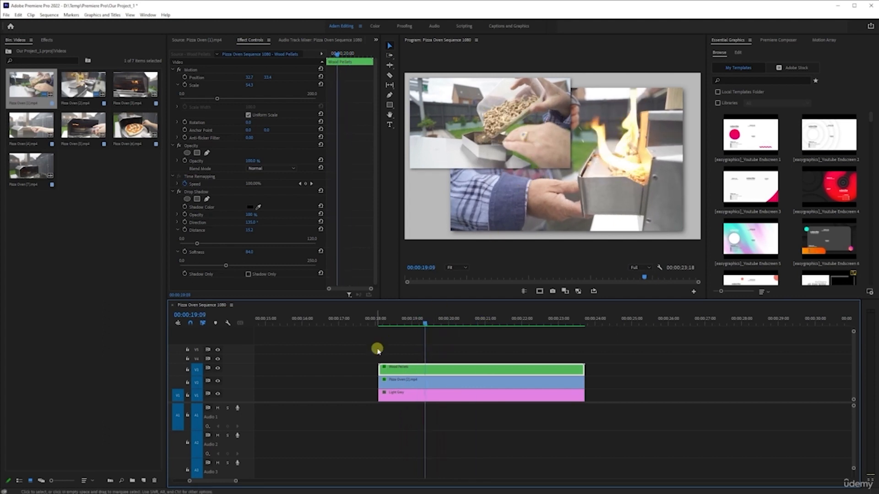
drag(384, 321, 466, 309)
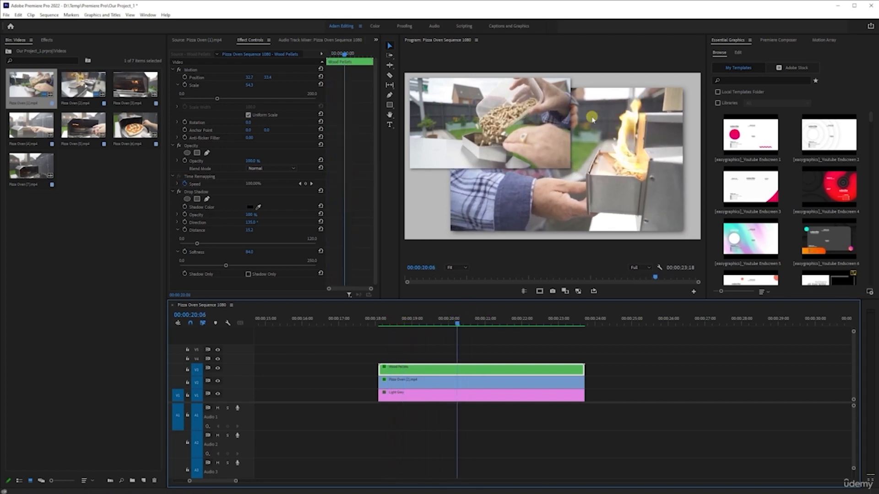
drag(401, 324, 540, 341)
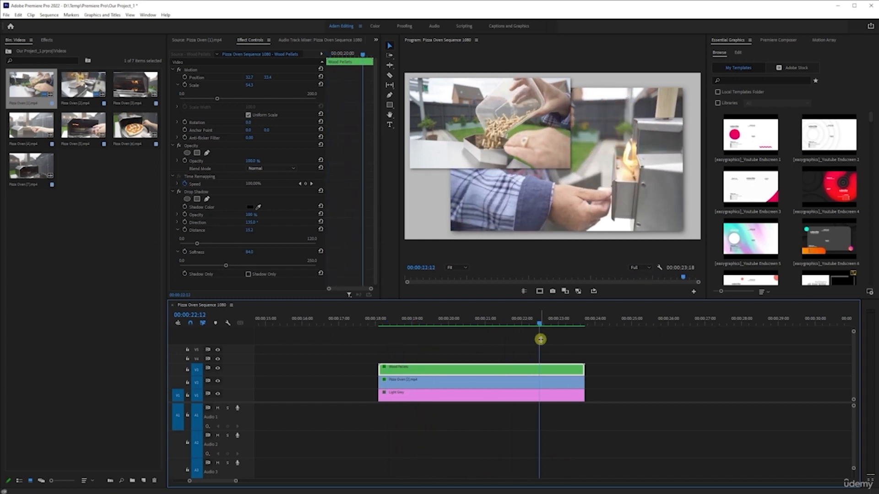